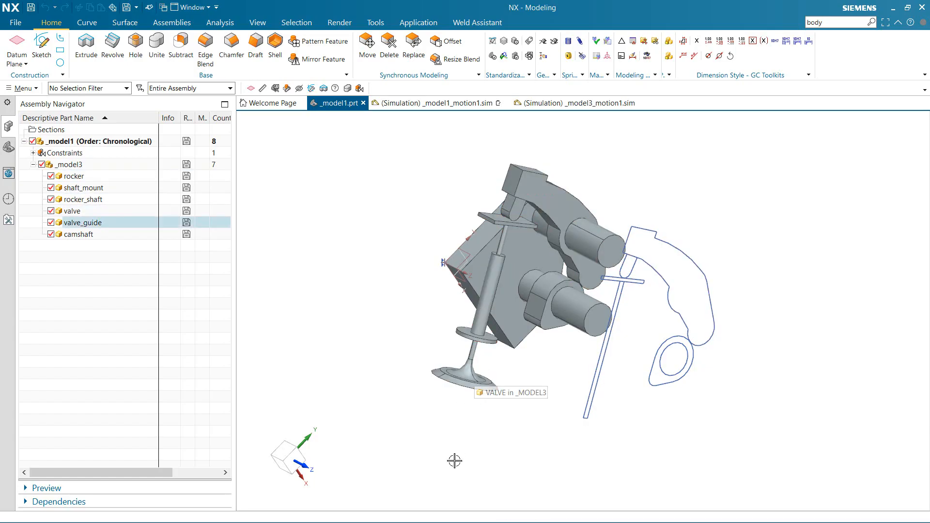
Open the _model1_motion1 simulation and play its results animation
left_click(429, 103)
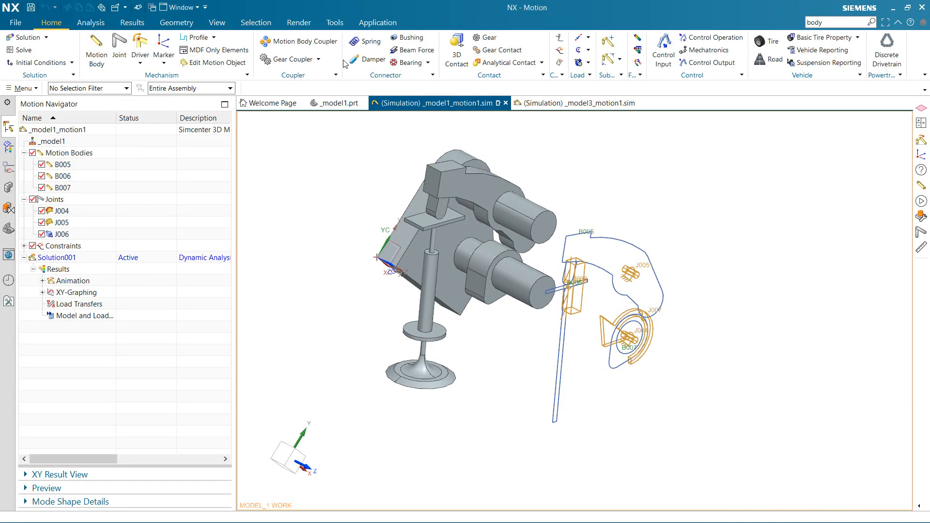
left_click(132, 22)
left_click(144, 48)
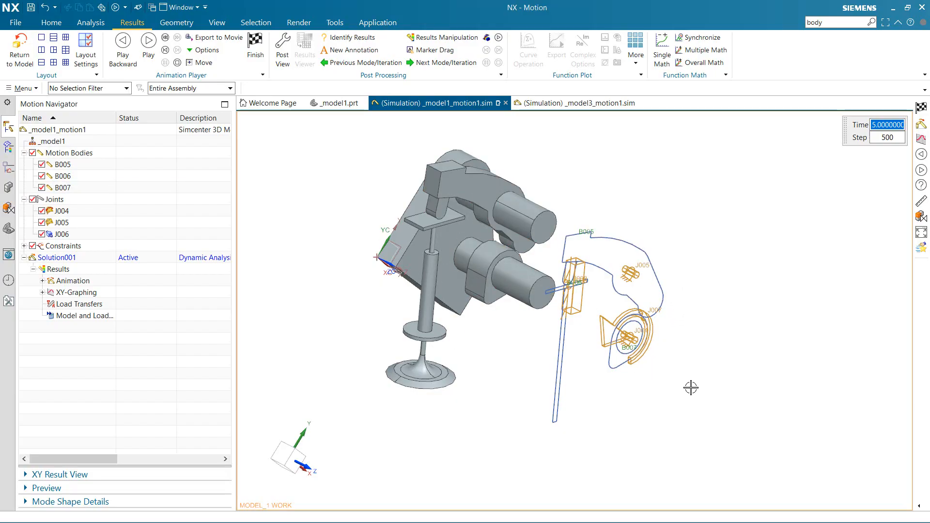
middle_click_drag(691, 386, 668, 362)
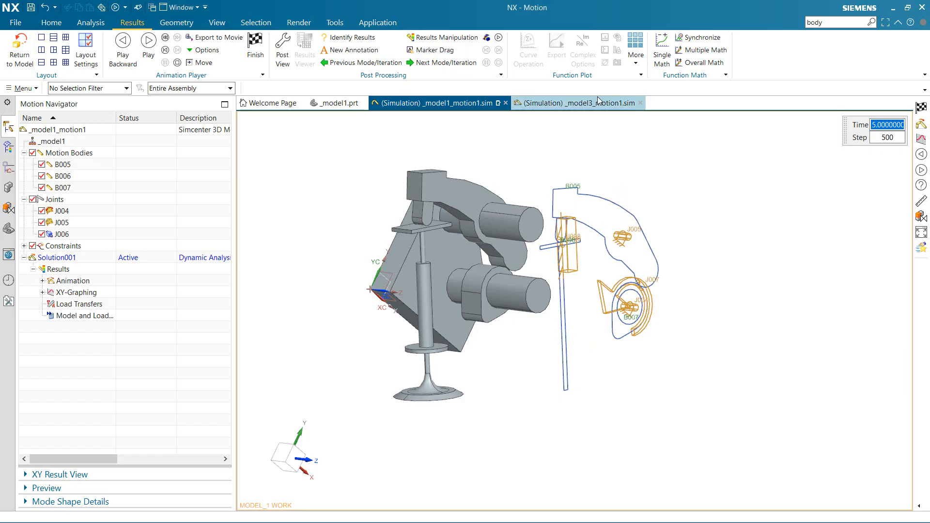
Switch to the _model3_motion1 simulation and solve its Solution001
mouse_move(579, 105)
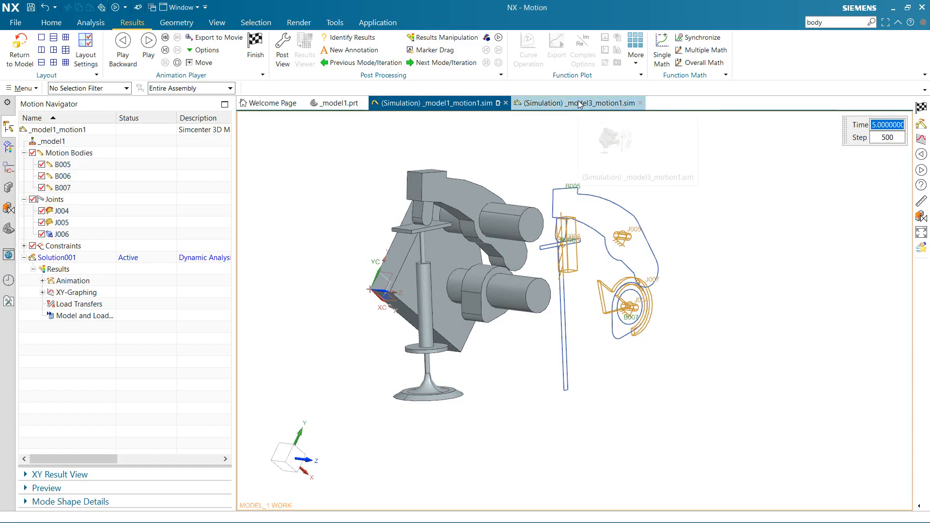
left_click(577, 106)
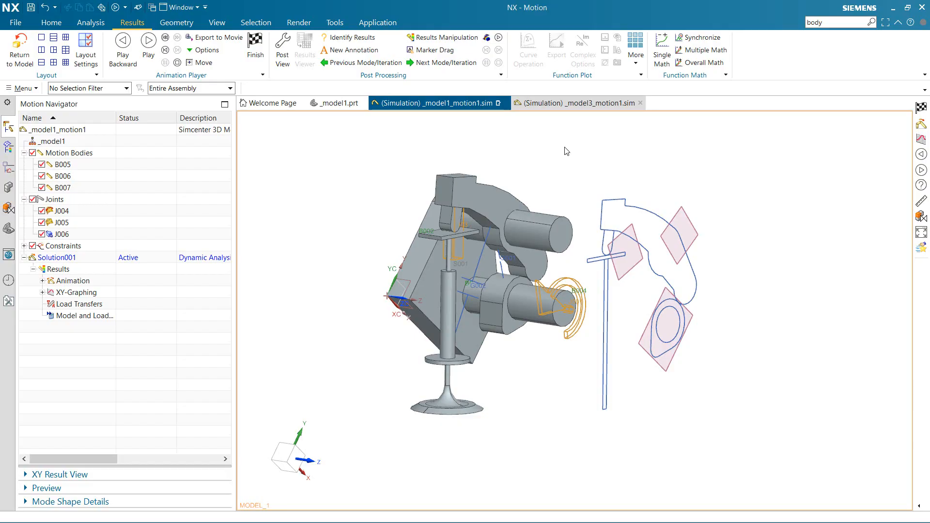
left_click(578, 104)
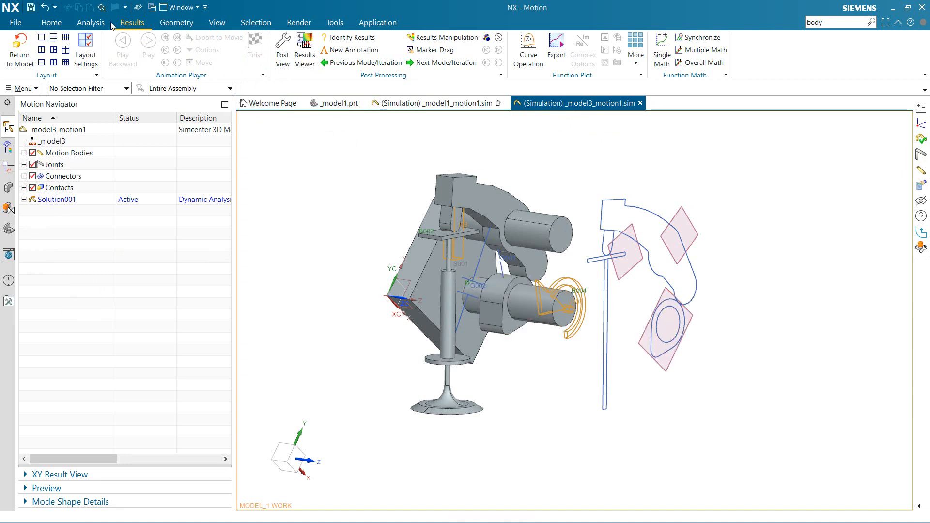
left_click(51, 23)
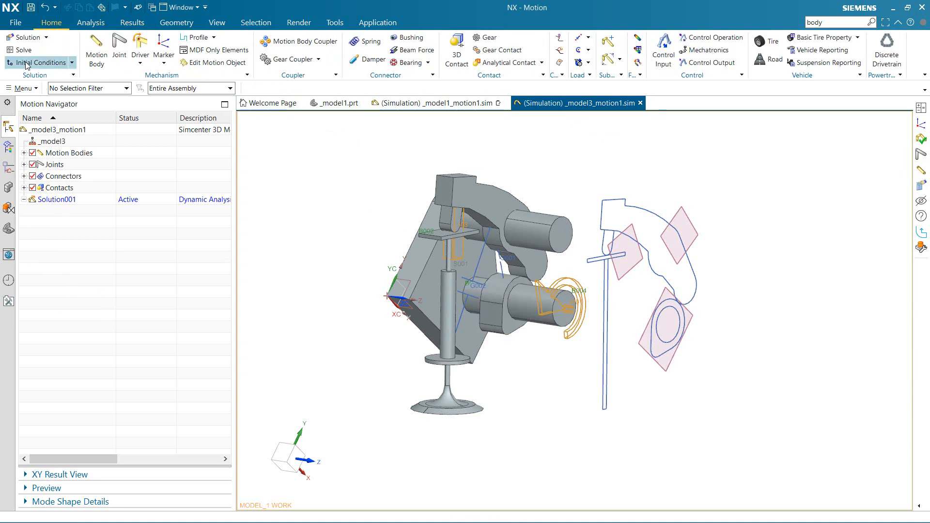
left_click(97, 203)
left_click(24, 50)
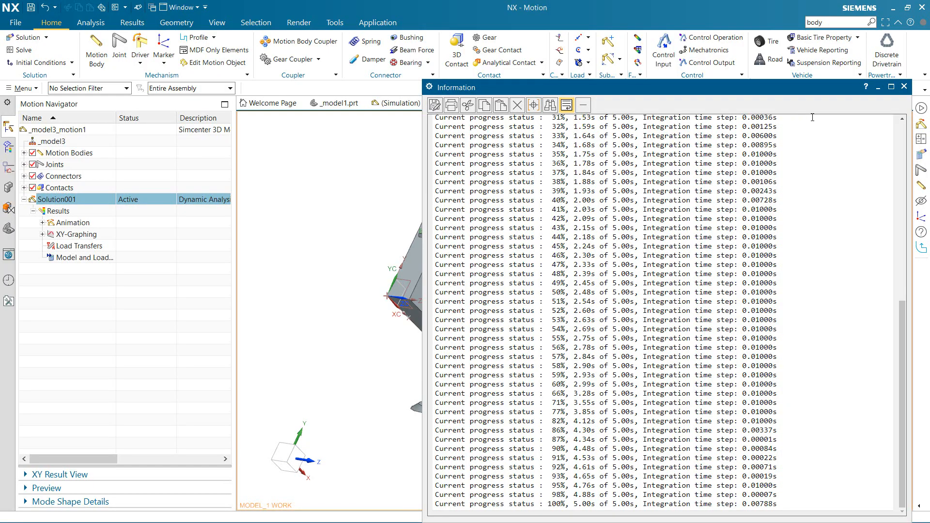
Close the solver report and play the solved animation of _model3_motion1
left_click(904, 86)
left_click(129, 26)
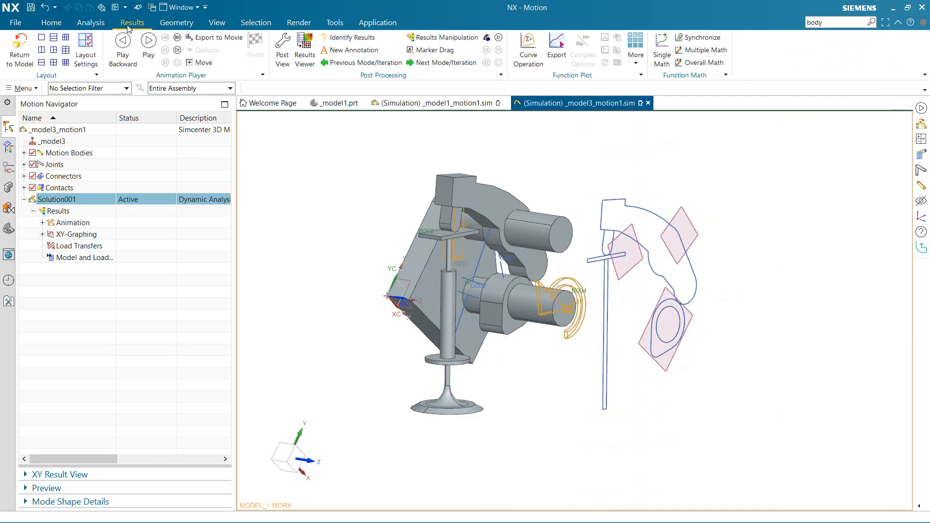
left_click(153, 43)
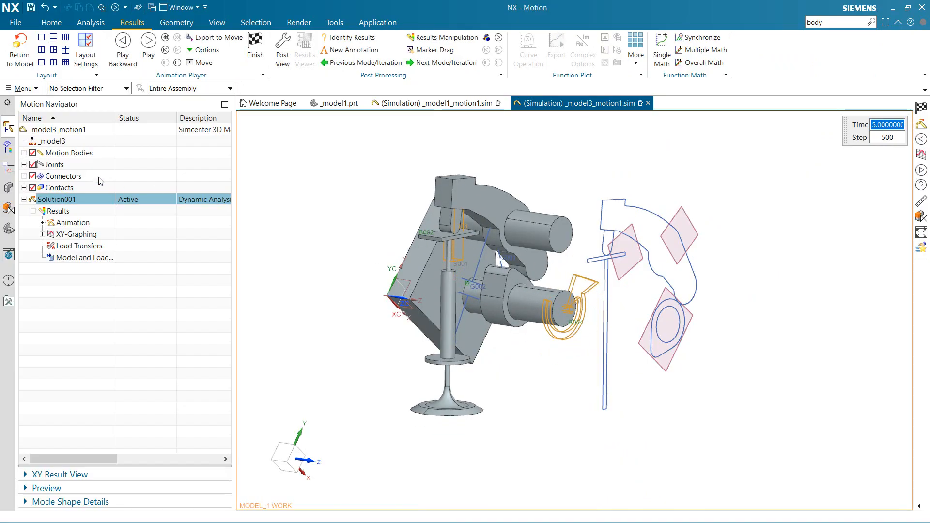
Expand the contacts of the _model3_motion1 simulation and highlight contact G002 to examine which parts it joins
left_click(24, 187)
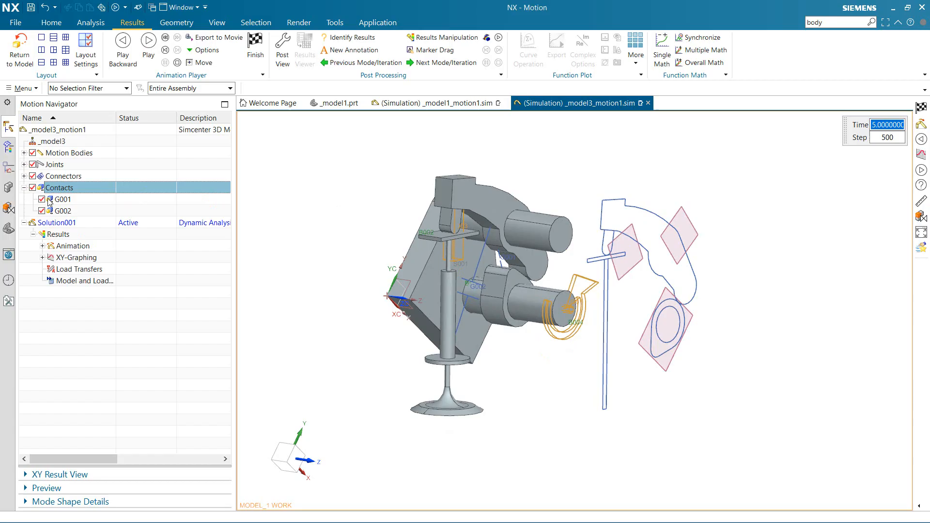
left_click(72, 211)
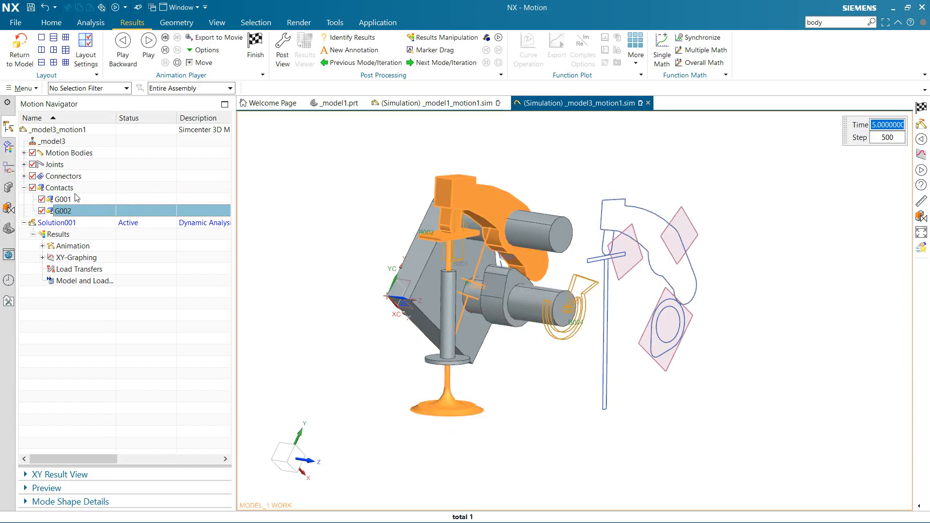
left_click(60, 187)
left_click(430, 103)
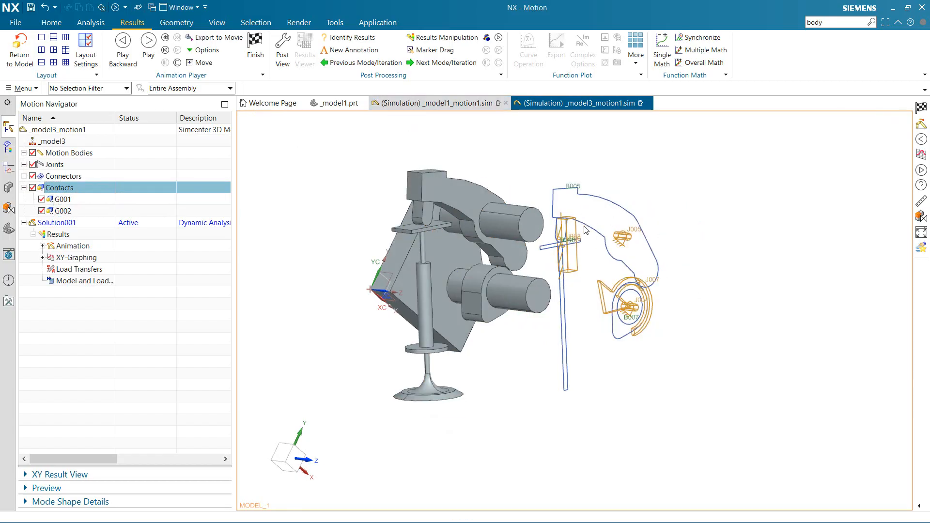
left_click(566, 103)
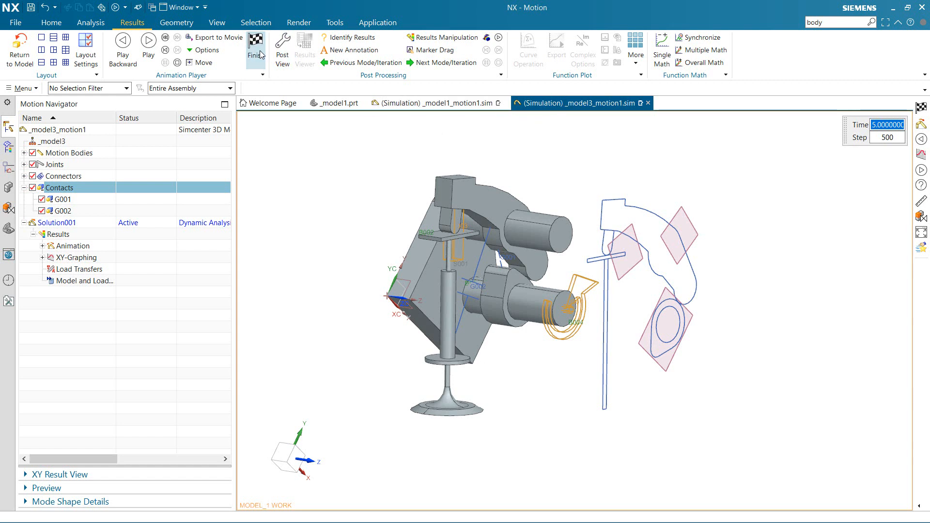
Return to the _model1_motion1 simulation and delete all its motion bodies and joints
left_click(436, 102)
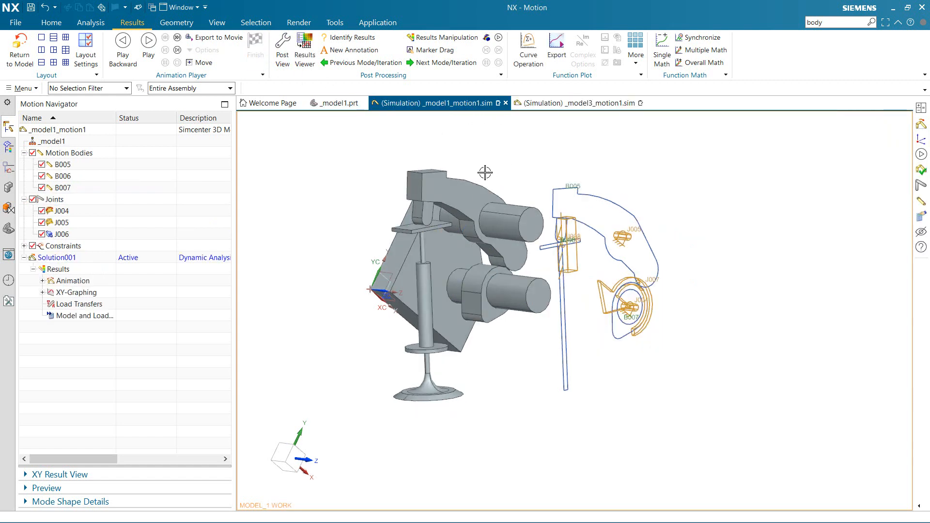
left_click(62, 213)
left_click(68, 203)
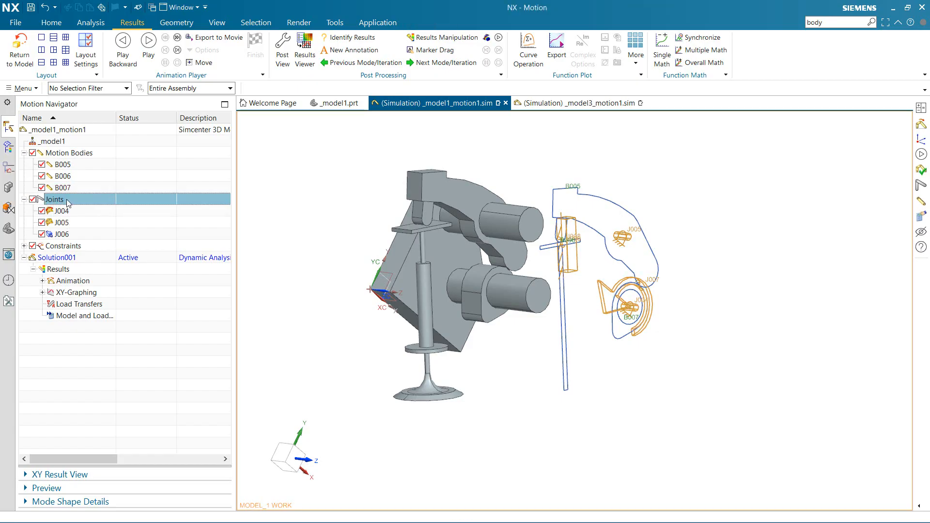
left_click(83, 154)
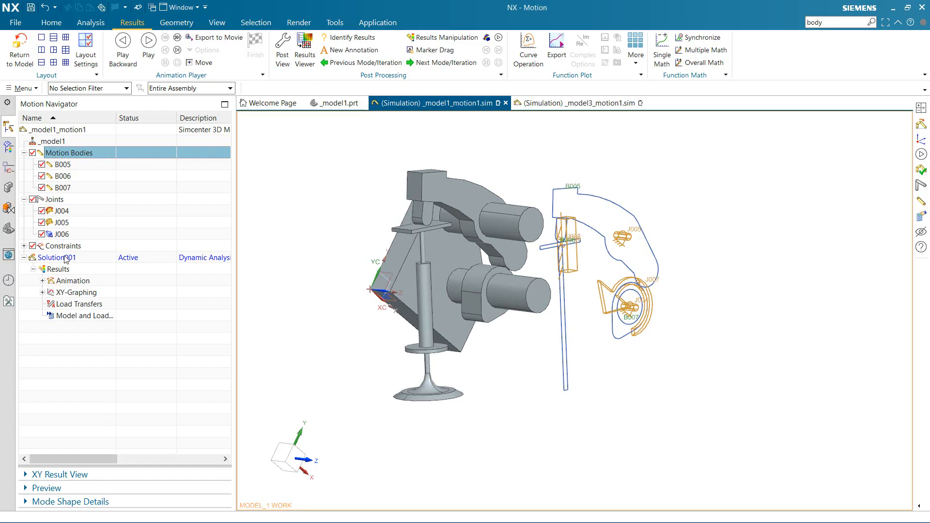
left_click(66, 257, "ctrl")
right_click(72, 156)
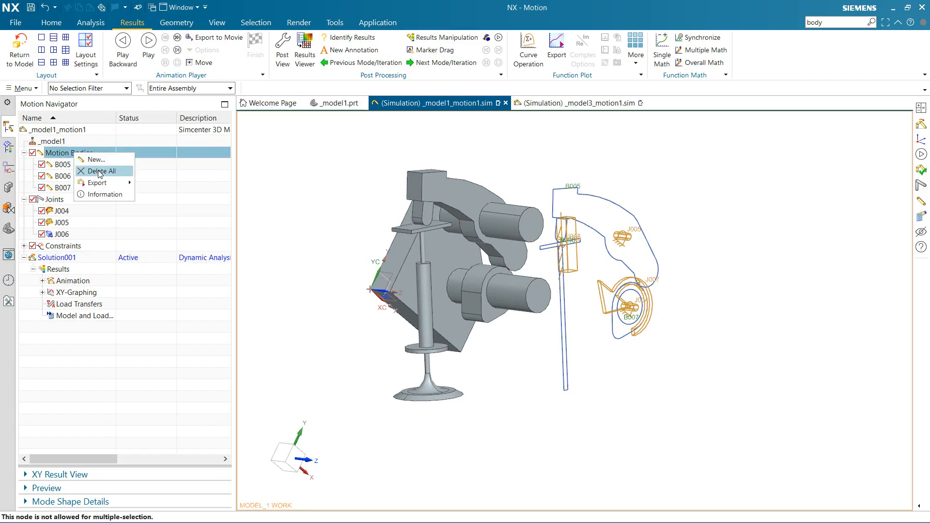
left_click(94, 173)
right_click(71, 155)
left_click(94, 172)
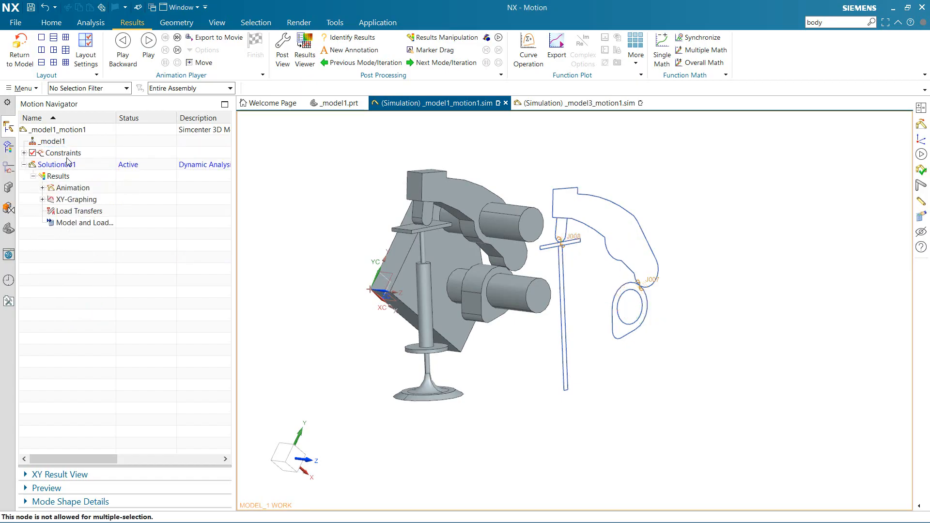
Delete all constraints and remove Solution001 together with its result files
left_click(68, 156)
right_click(68, 156)
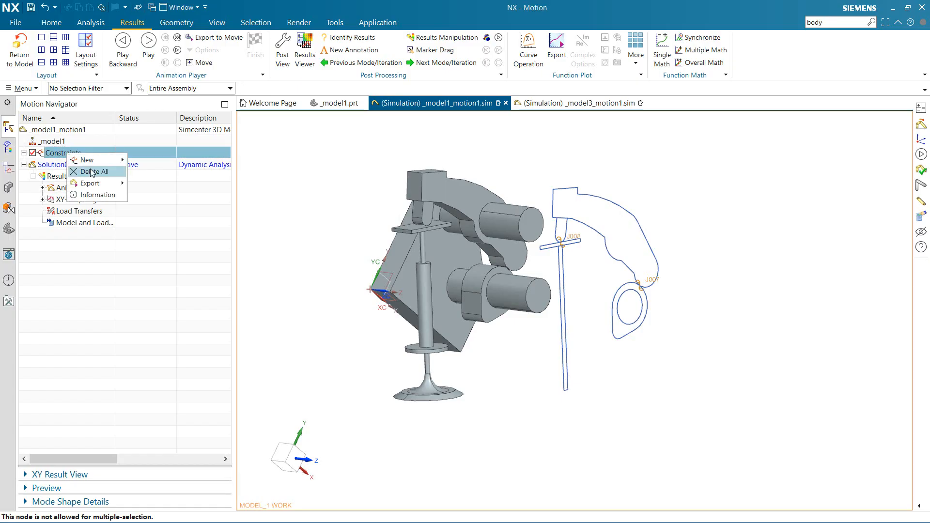
left_click(93, 172)
right_click(70, 154)
left_click(113, 179)
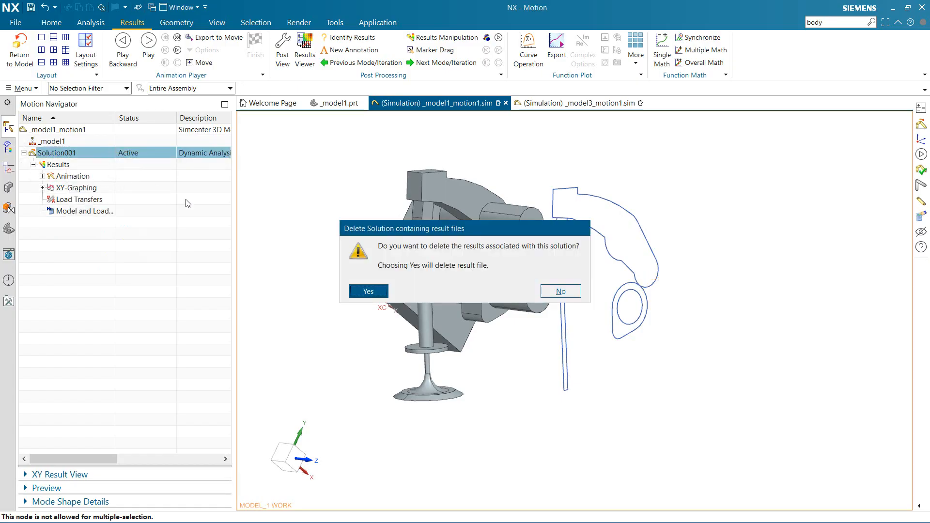
left_click(352, 293)
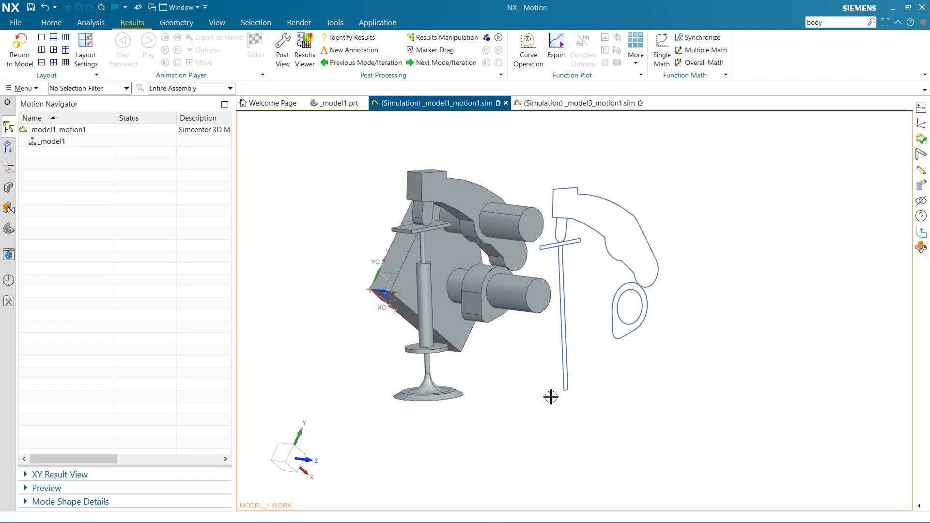
Create a motion body from all the sketch curves of the rocker outline, with no mass properties option
middle_click_drag(551, 396, 468, 344)
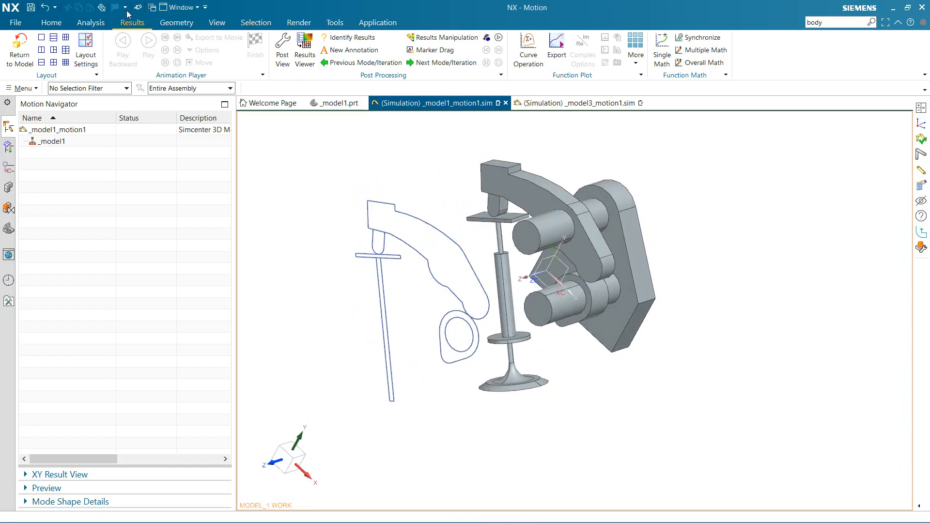
left_click(52, 23)
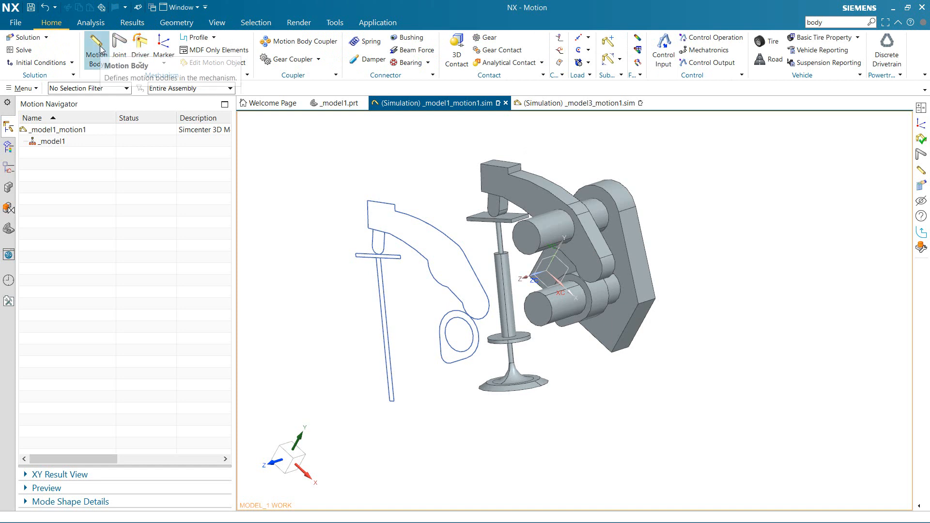
left_click(148, 57)
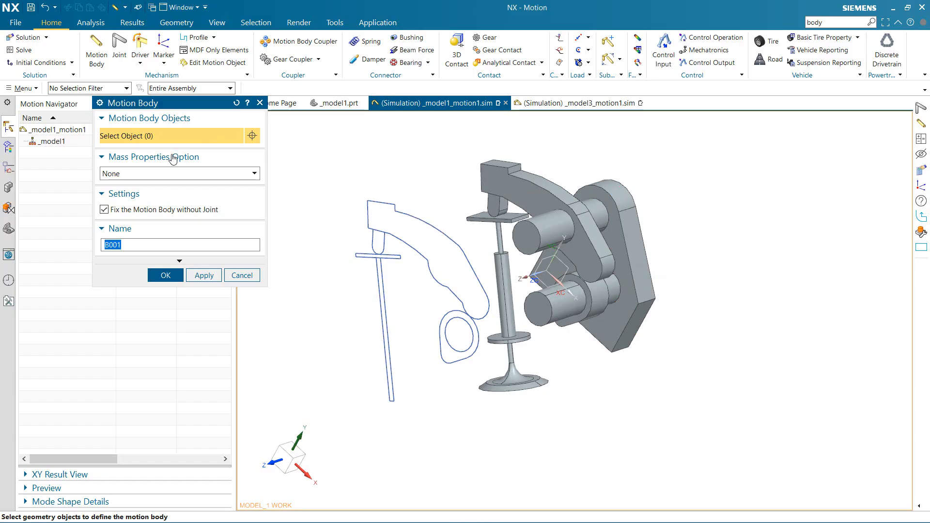
left_click(380, 204)
left_click(378, 201)
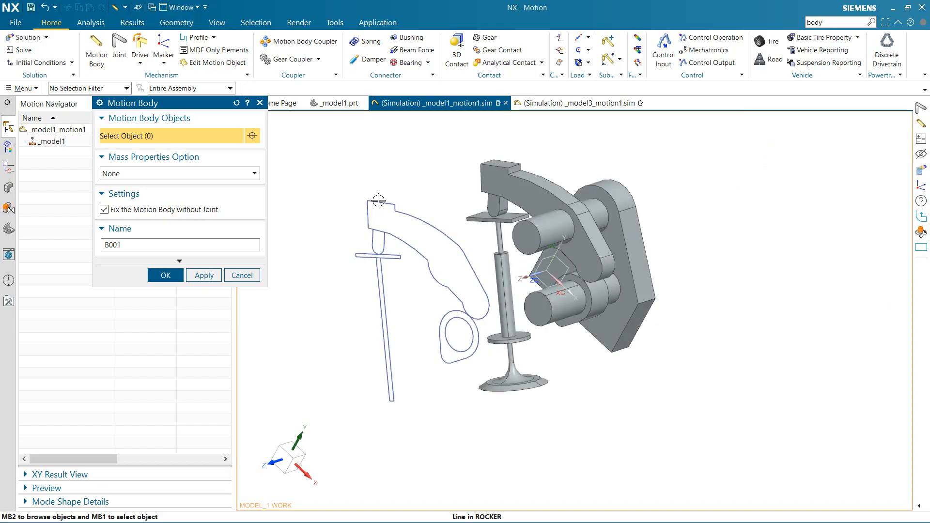
left_click(379, 201)
left_click(374, 230)
left_click(377, 230)
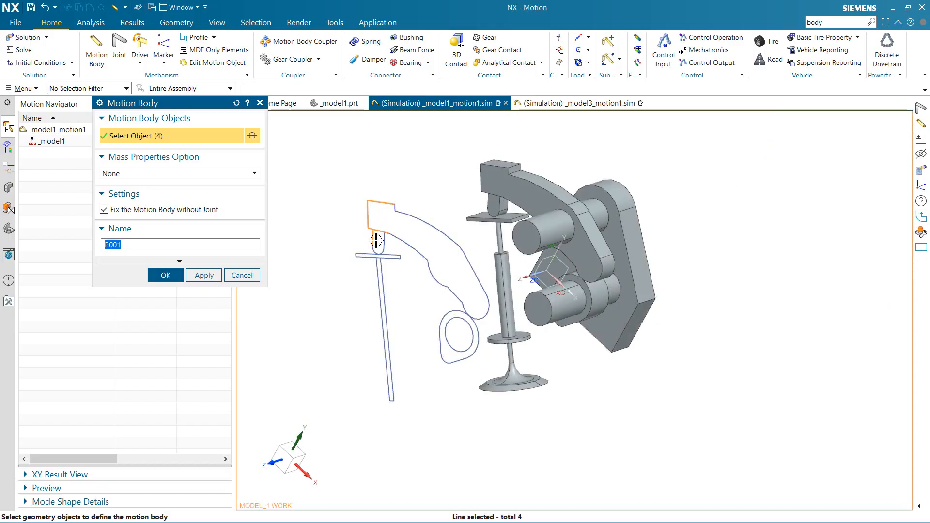
left_click(373, 250)
left_click(381, 254)
left_click(407, 235)
left_click(430, 264)
left_click(440, 282)
left_click(456, 293)
left_click(461, 301)
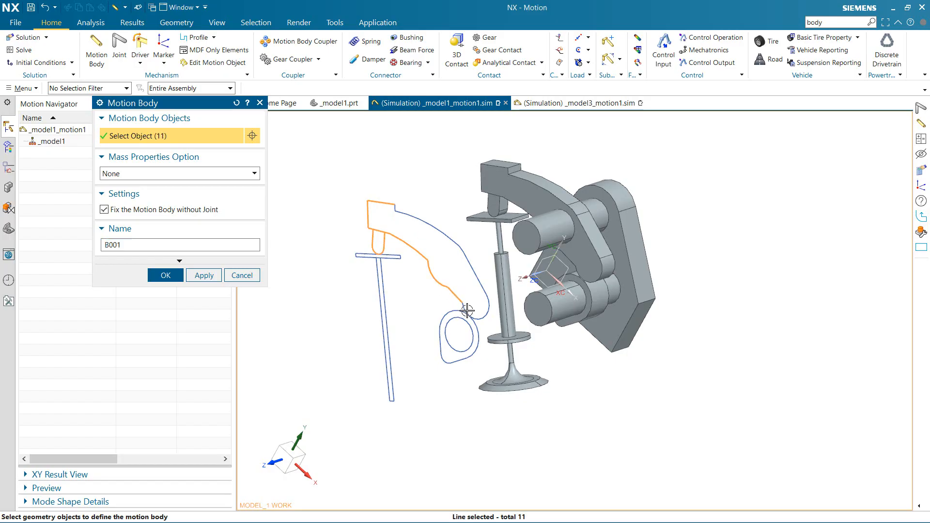
left_click(475, 318)
left_click(486, 303)
left_click(464, 247)
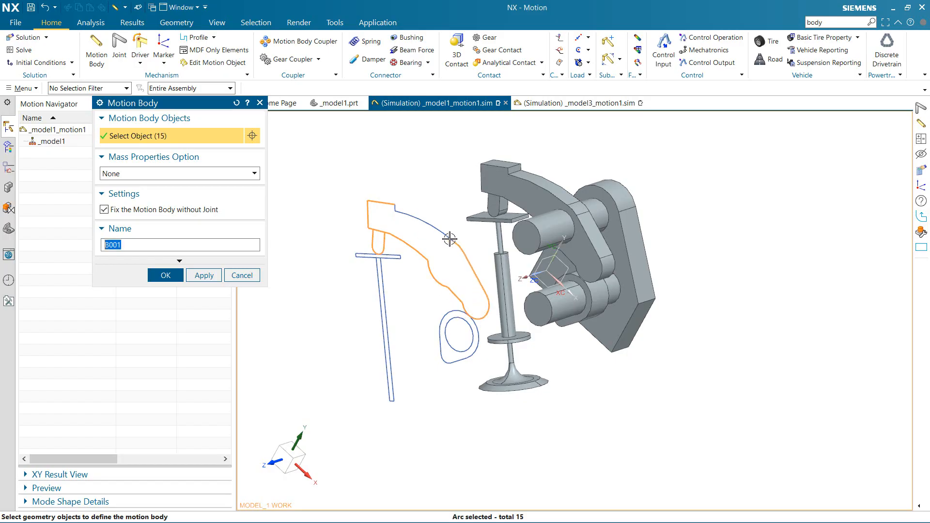
left_click(420, 220)
left_click(395, 206)
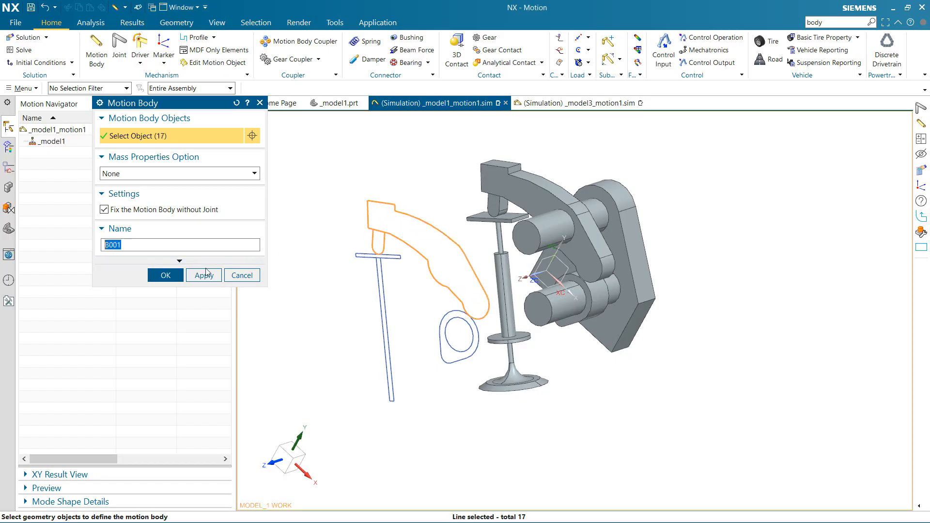
left_click(165, 276)
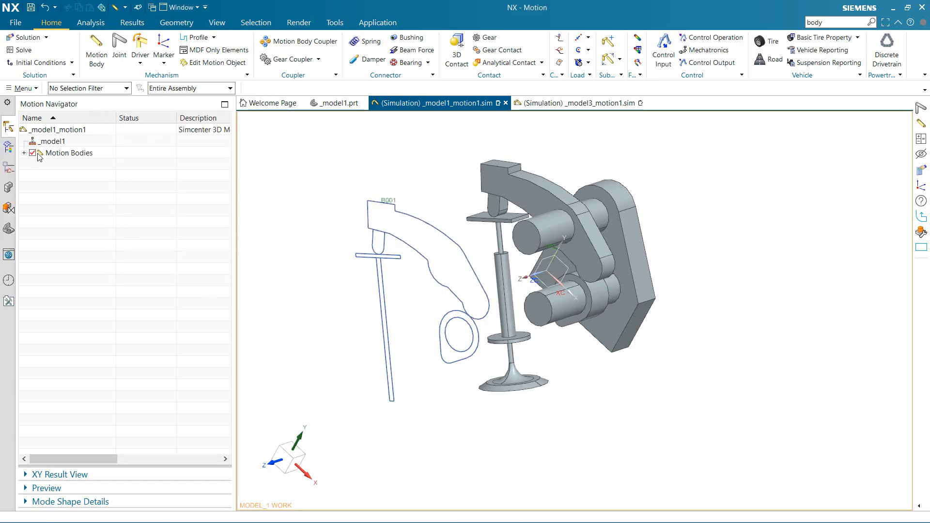
Create a motion body from the seven sketch curves of the valve plate and stem, with mass properties set to None
left_click(23, 154)
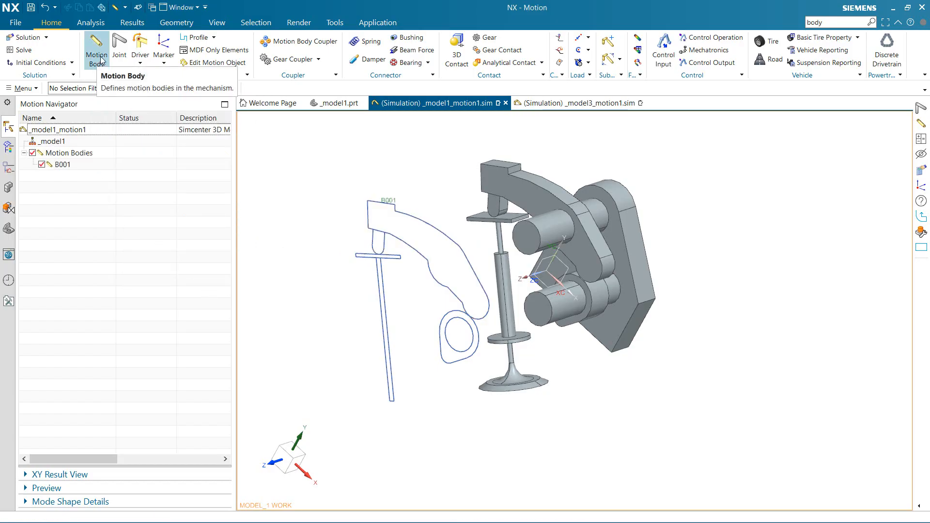
left_click(96, 53)
left_click(364, 255)
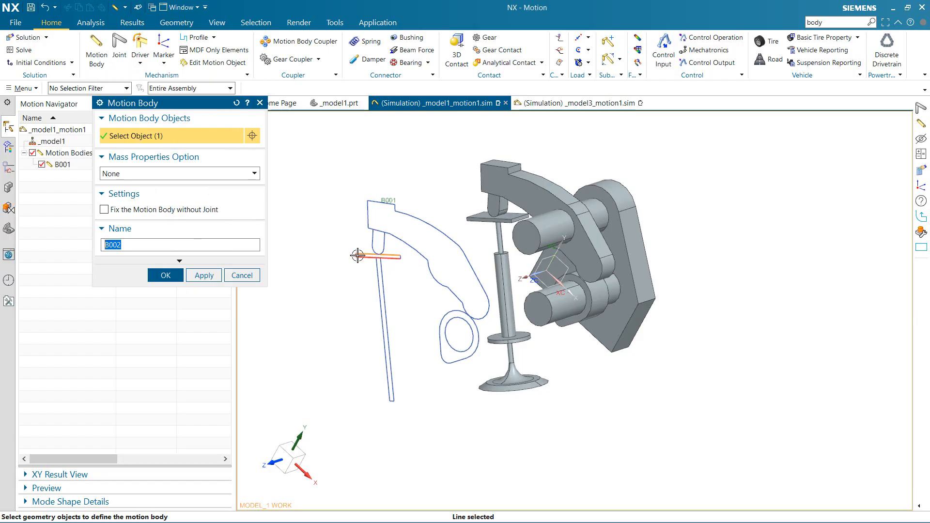
left_click(359, 256)
left_click(369, 256)
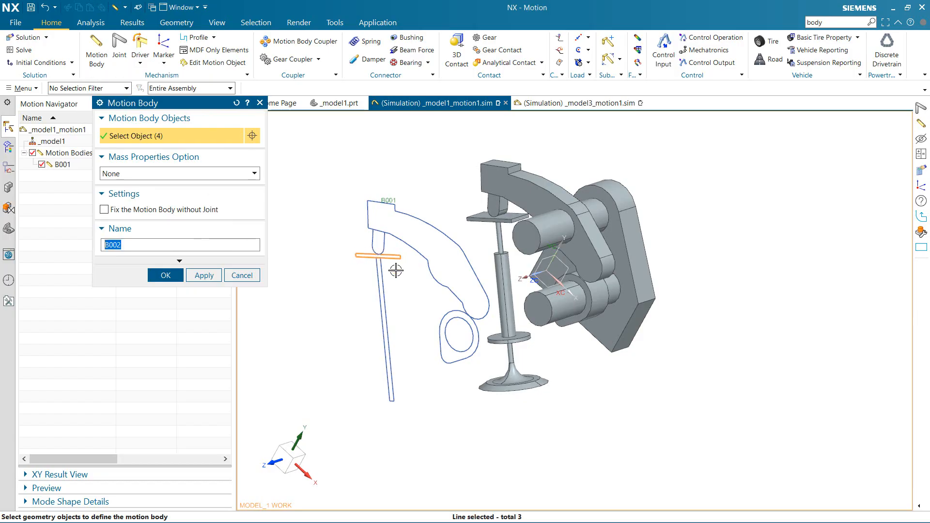
left_click(383, 286)
left_click(378, 286)
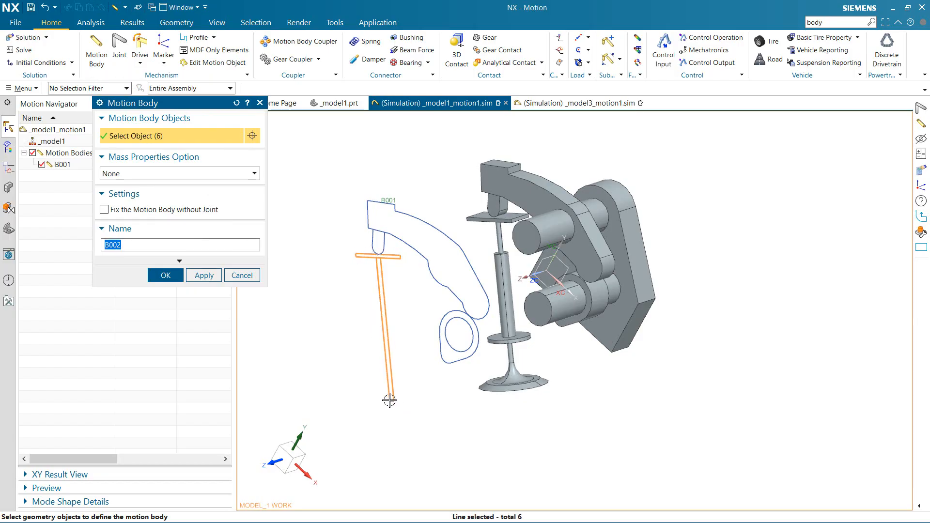
left_click(390, 401)
left_click(196, 175)
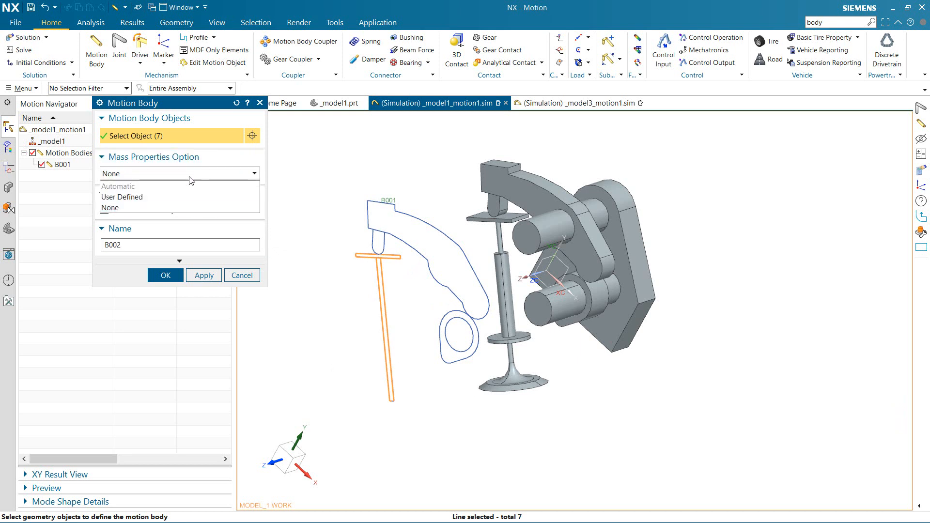
left_click(191, 174)
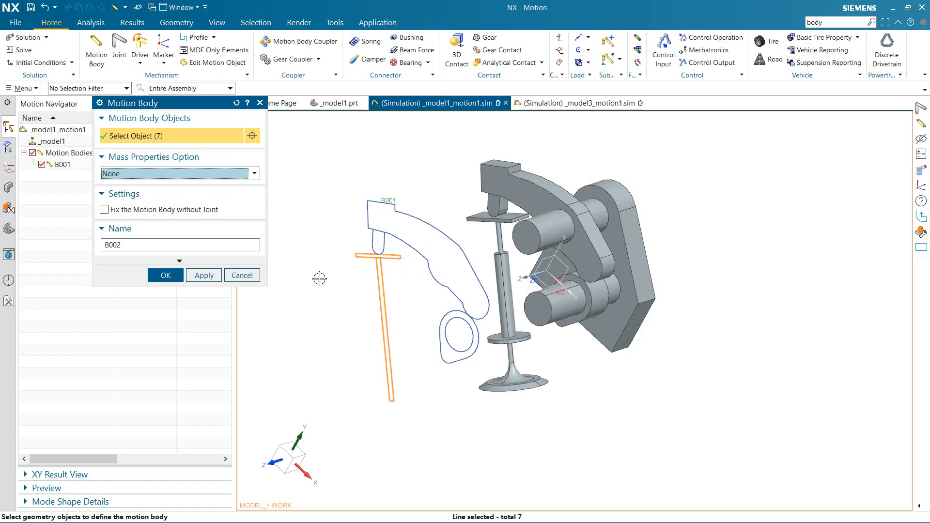
left_click(204, 276)
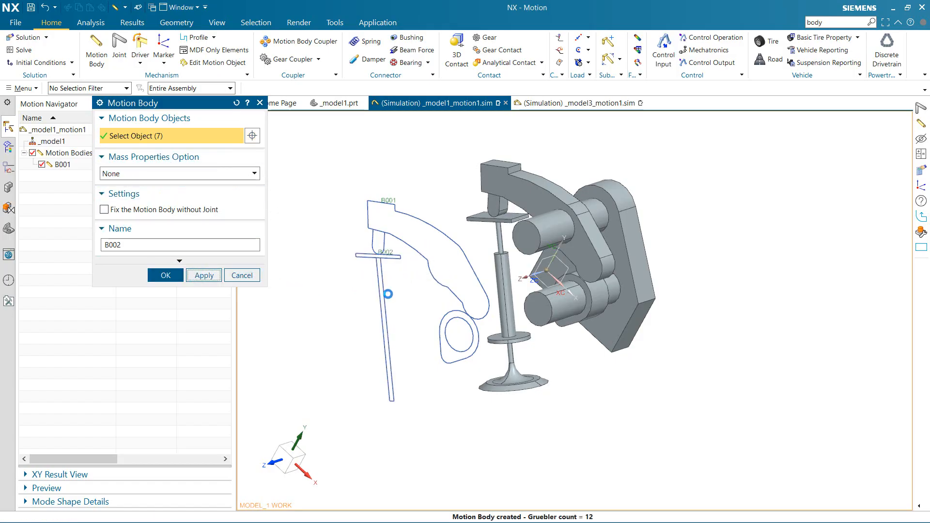
Create a motion body from all seven outer and inner curves of the camshaft sketch, with mass properties set to None
left_click(475, 337)
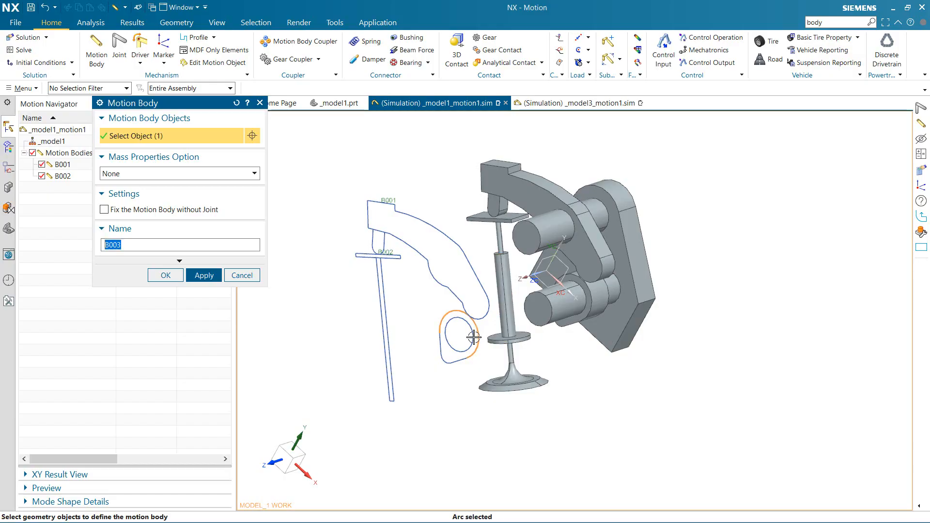
left_click(441, 359)
left_click(453, 362)
left_click(453, 348)
left_click(451, 338)
left_click(446, 363)
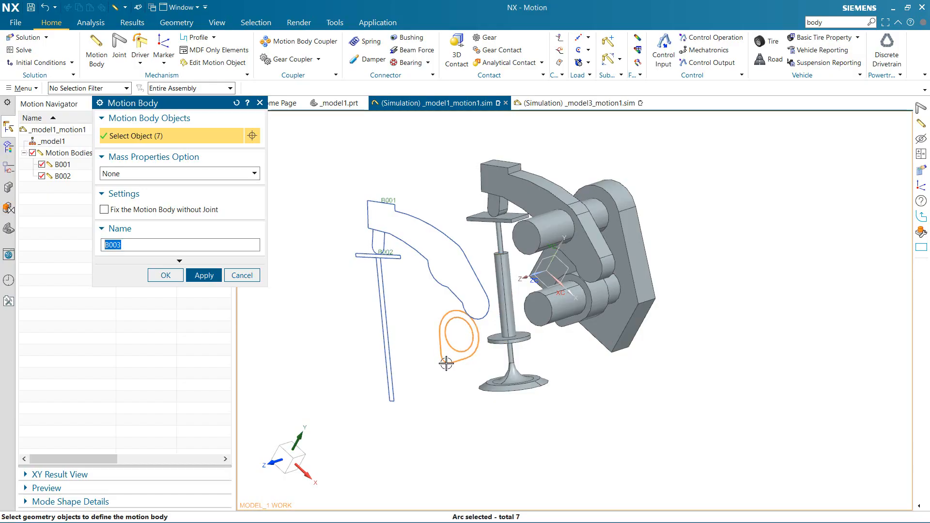
left_click(214, 277)
left_click(243, 275)
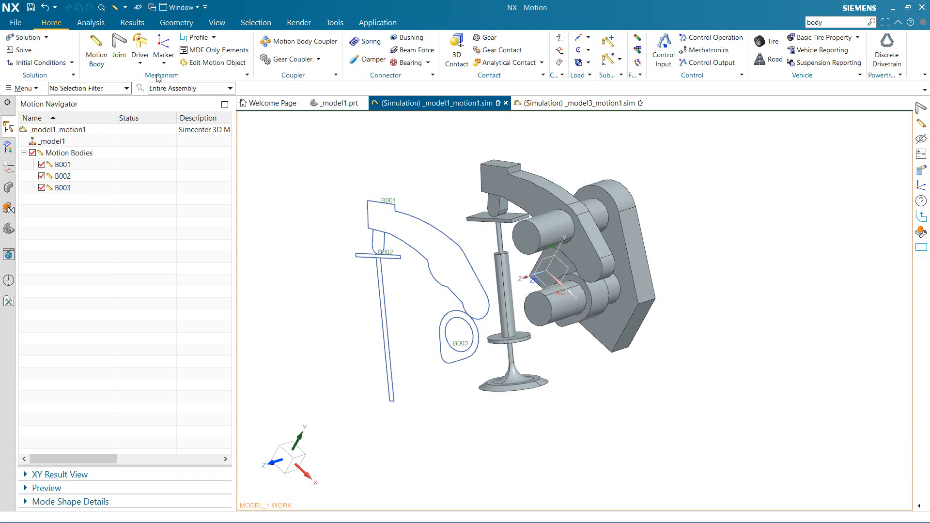
Create a slider joint on valve body B002 with its vector along the long straight line of the valve stem
left_click(119, 48)
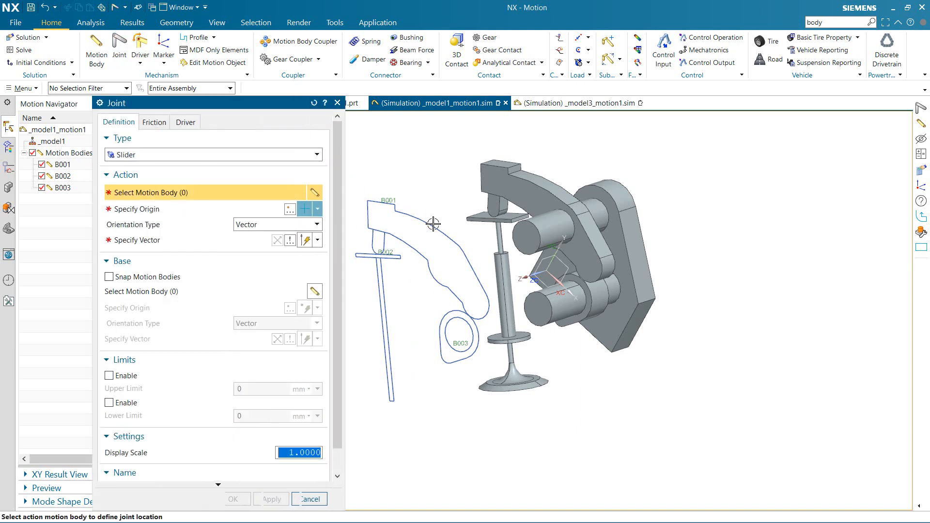
left_click(357, 254)
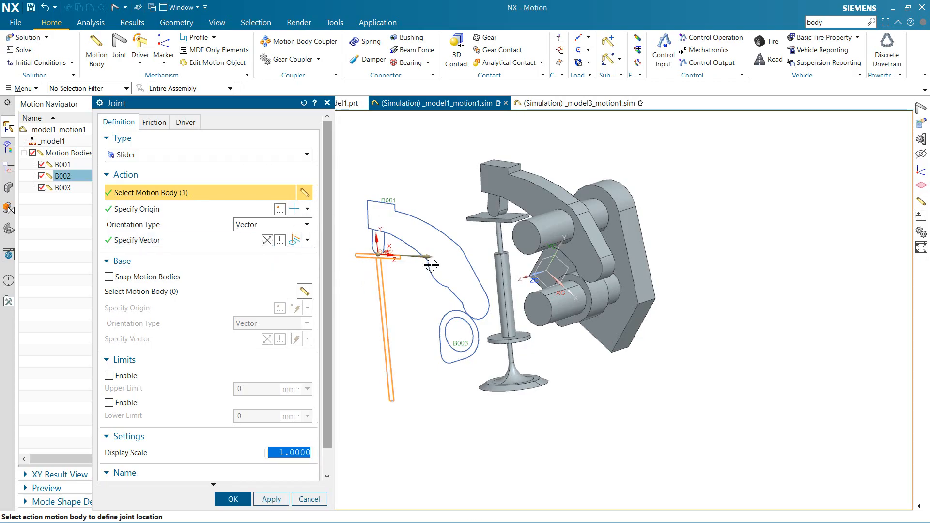
left_click(233, 241)
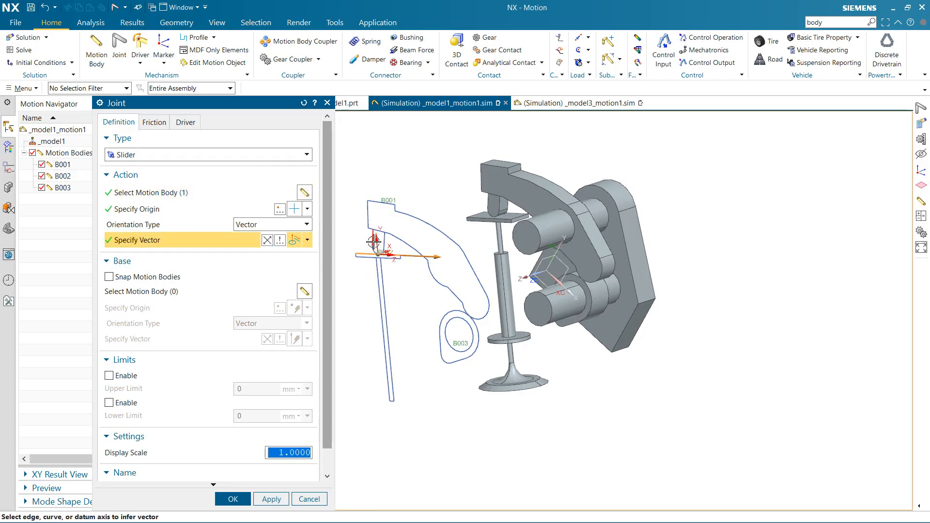
left_click(382, 310)
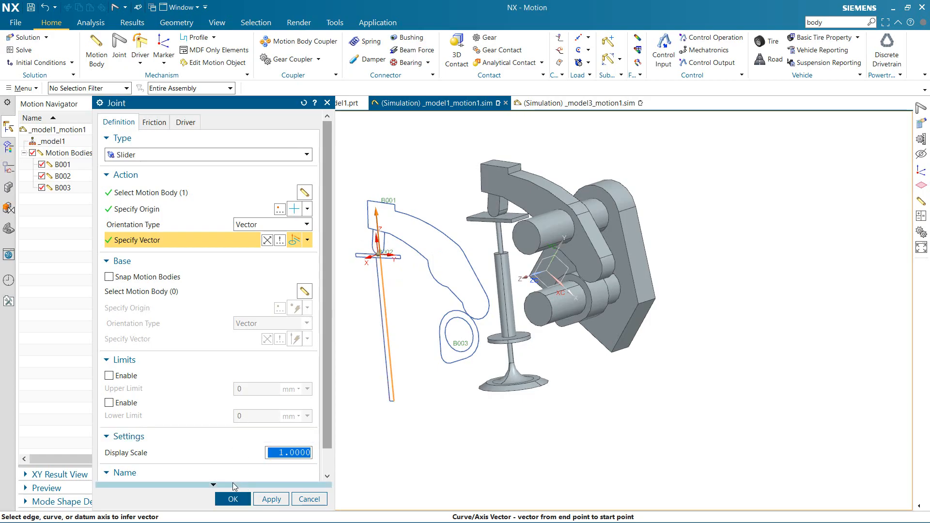
scroll(254, 469, "down", 1)
left_click(266, 499)
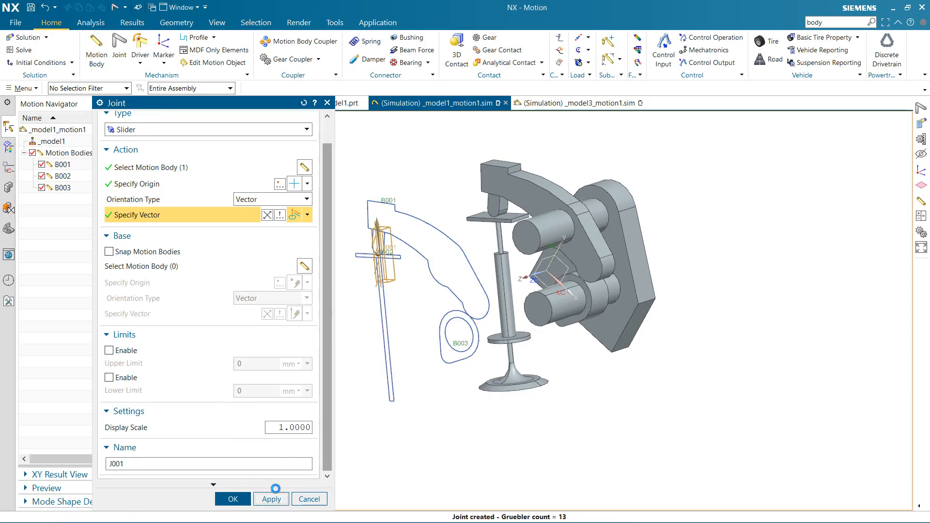
Create a revolute joint on rocker body B001 with its origin at the centre of the concave lower arc and its axis along Z
left_click(208, 155)
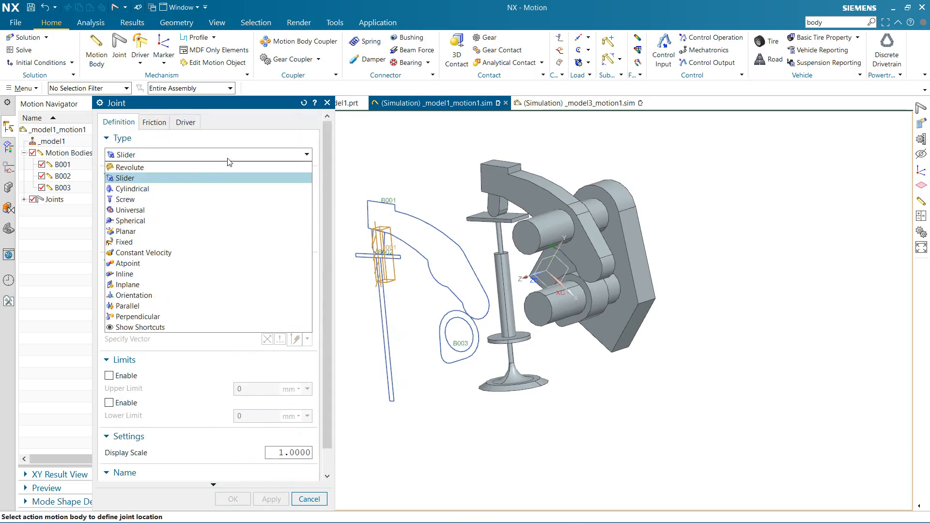
left_click(199, 166)
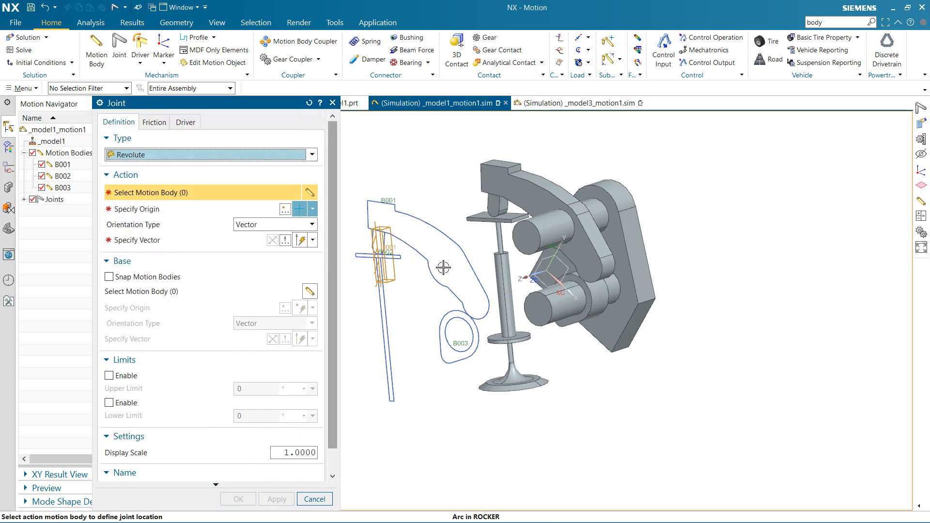
left_click(460, 244)
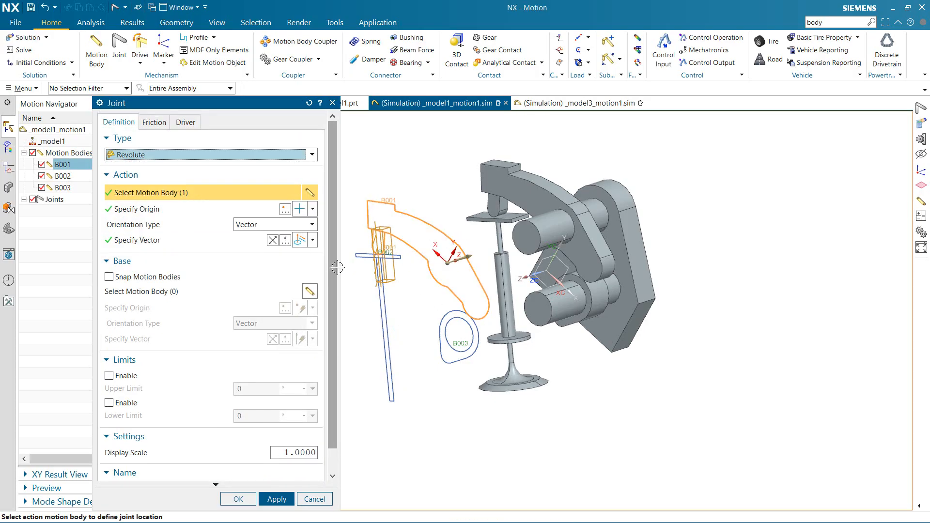
left_click(250, 209)
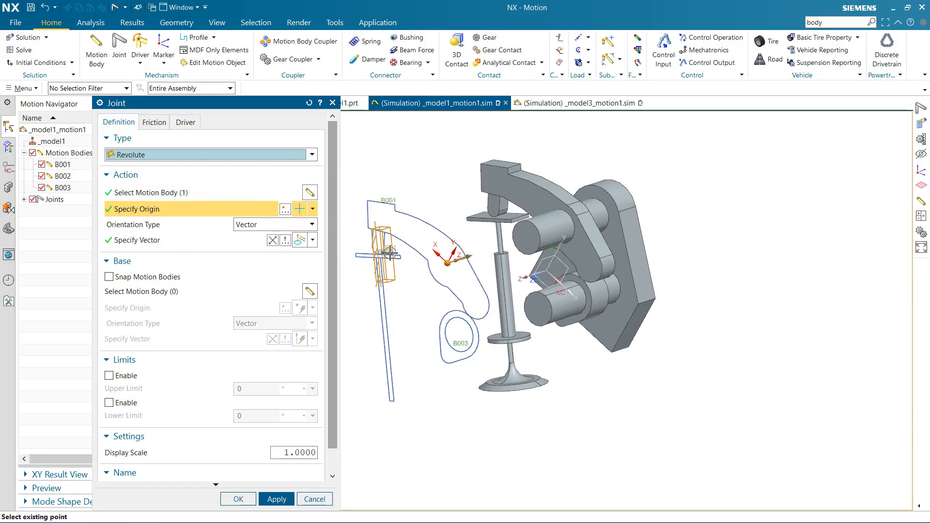
left_click(313, 209)
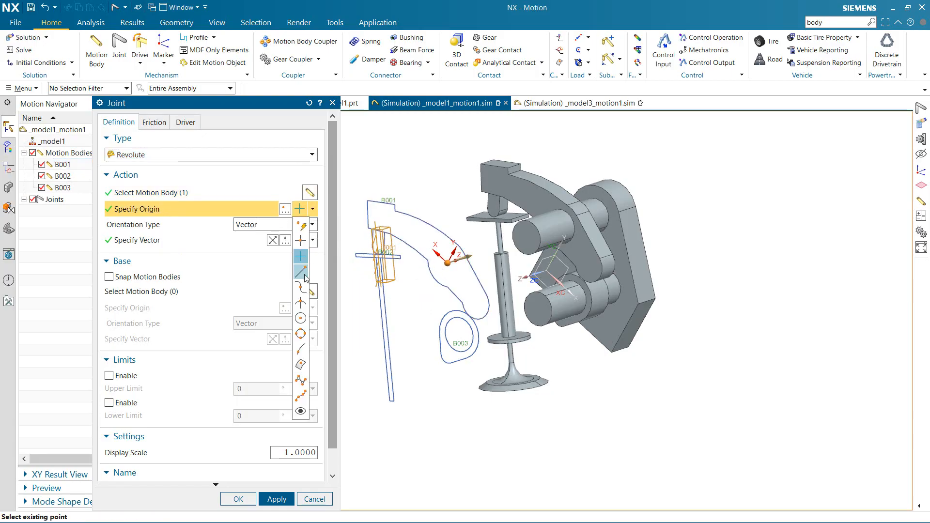
left_click(300, 318)
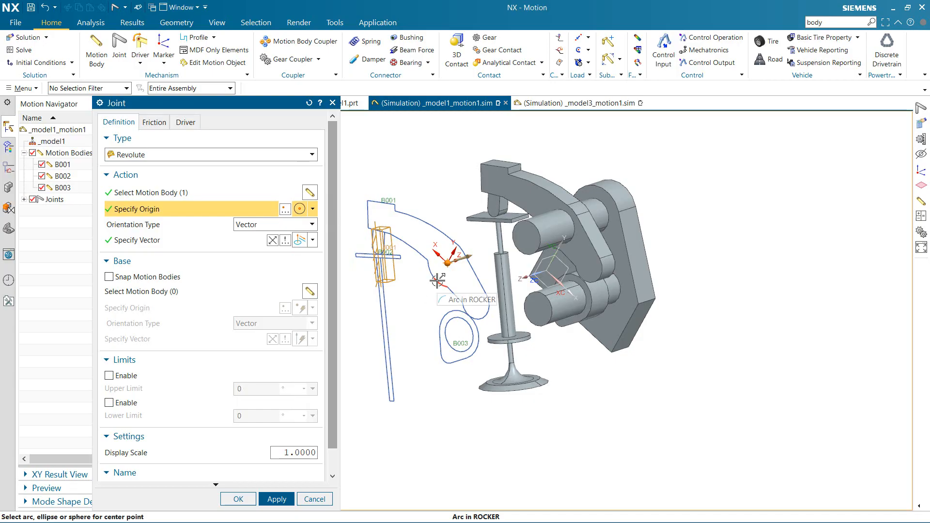
left_click(444, 278)
left_click(242, 240)
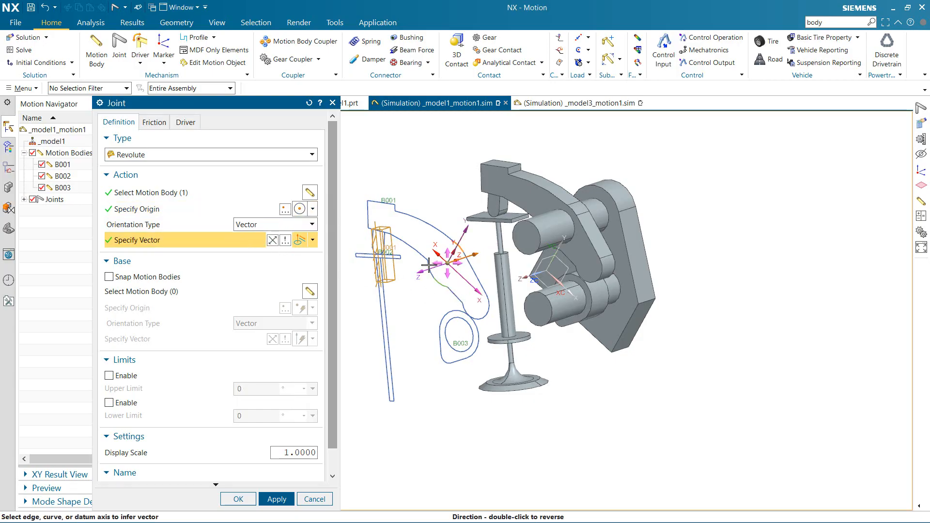
left_click(284, 499)
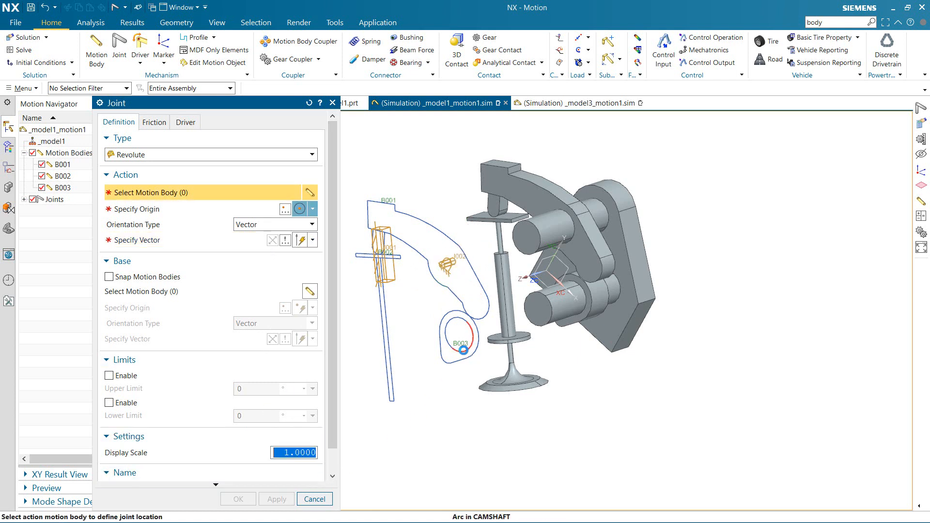
Create a revolute joint on camshaft body B003 with its origin at the centre of the inner circle
left_click(463, 349)
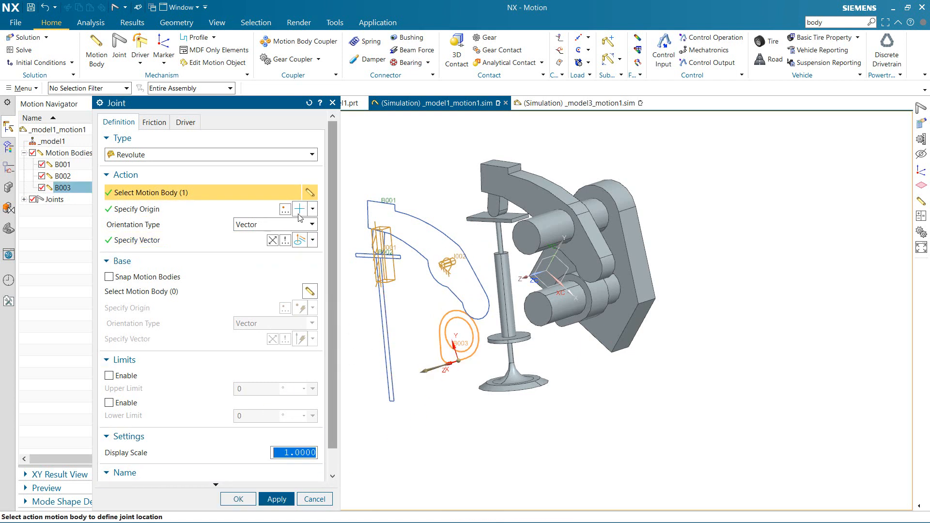
left_click(312, 224)
left_click(312, 225)
left_click(312, 209)
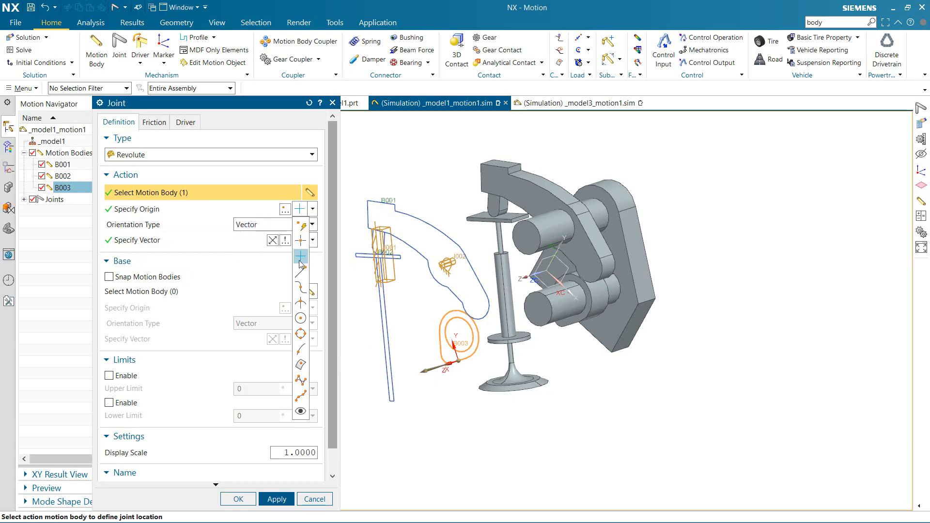
left_click(301, 318)
left_click(445, 334)
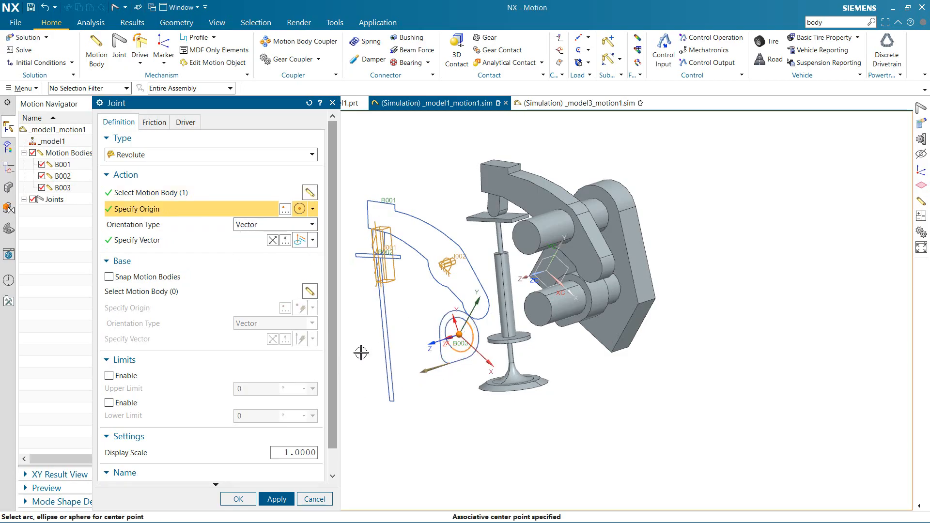
left_click(252, 245)
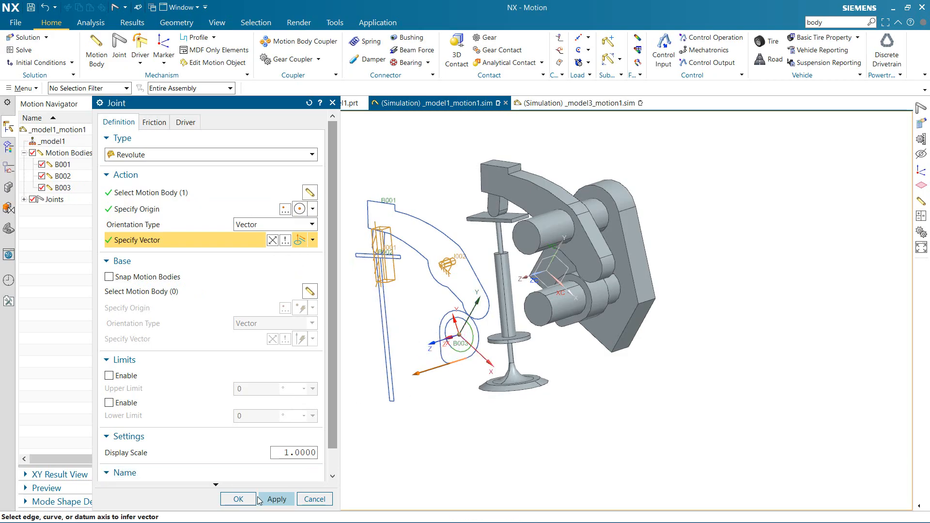
left_click(240, 499)
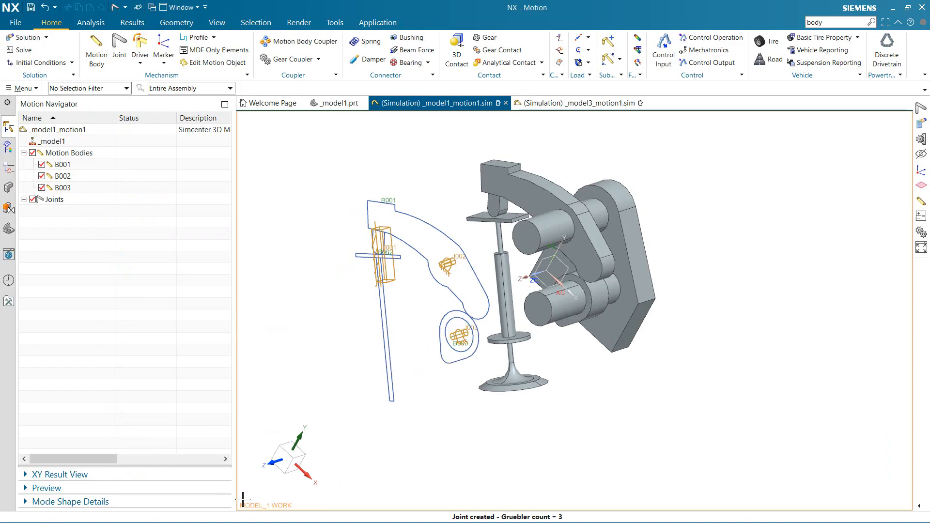
Expand the joints and examine where the rocker outline meets the camshaft curve and the valve plate
left_click(24, 199)
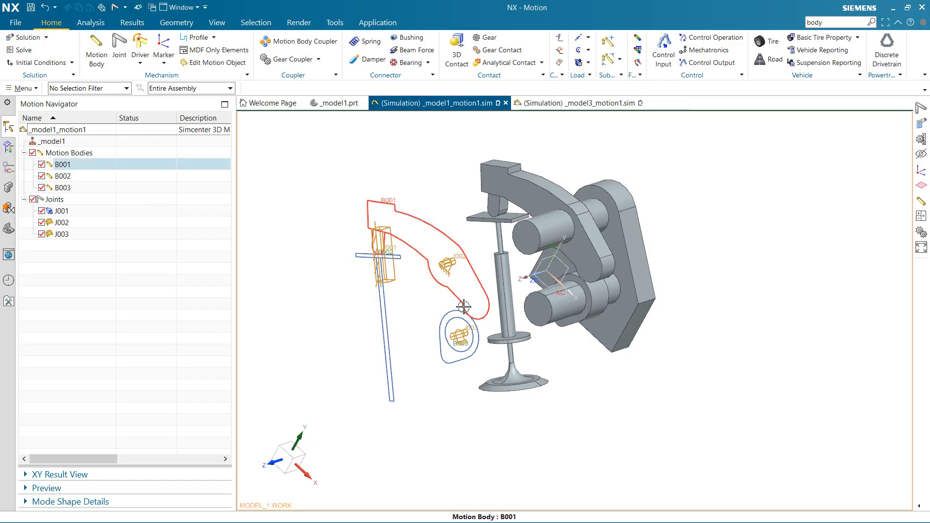
middle_click_drag(455, 325, 498, 317)
scroll(498, 317, "up", 5)
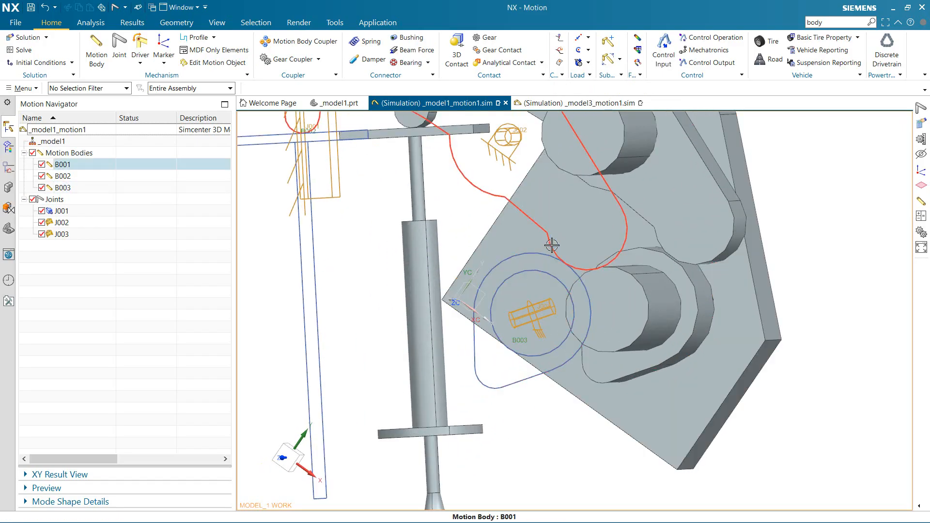
scroll(363, 206, "down", 4)
scroll(320, 192, "up", 3)
middle_click_drag(286, 151, 286, 318, "shift")
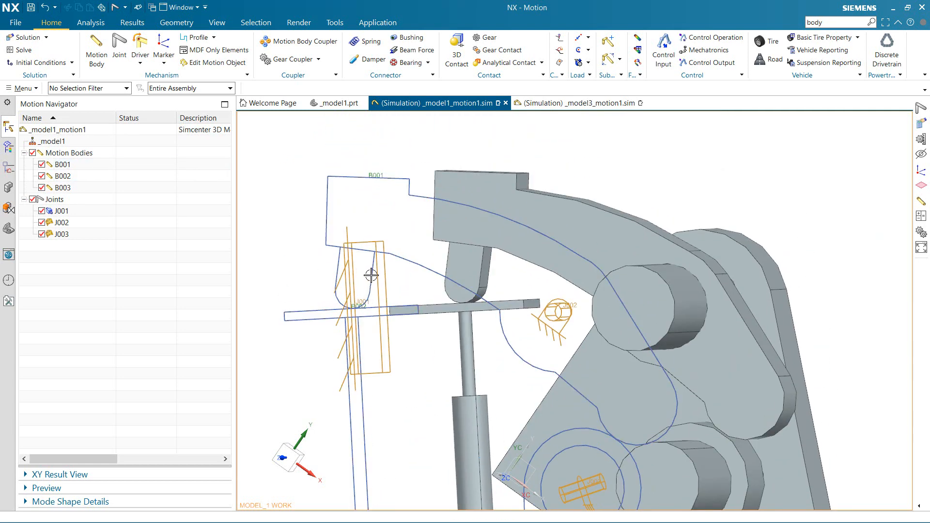
scroll(495, 327, "down", 2)
middle_click_drag(554, 405, 540, 306, "shift")
scroll(562, 288, "up", 3)
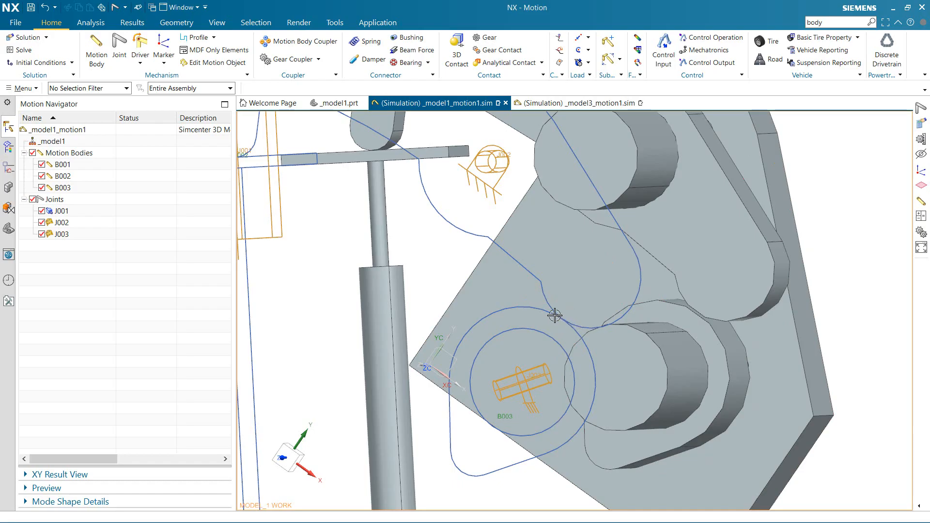
scroll(501, 314, "down", 3)
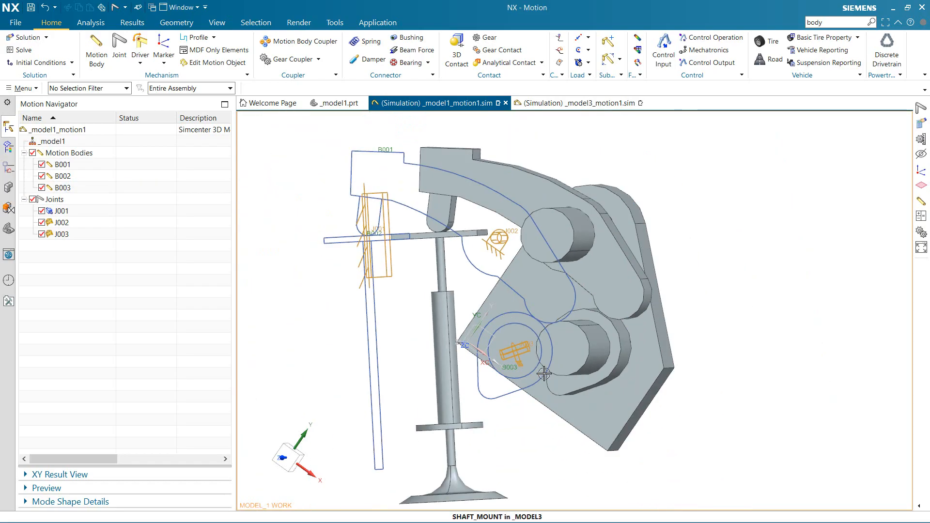
Edit the camshaft's revolute joint J003 so its axis vector is normal to the plane of the inner camshaft circle
middle_click_drag(543, 376, 511, 369)
scroll(512, 369, "up", 1)
left_click(72, 188)
left_click(69, 223)
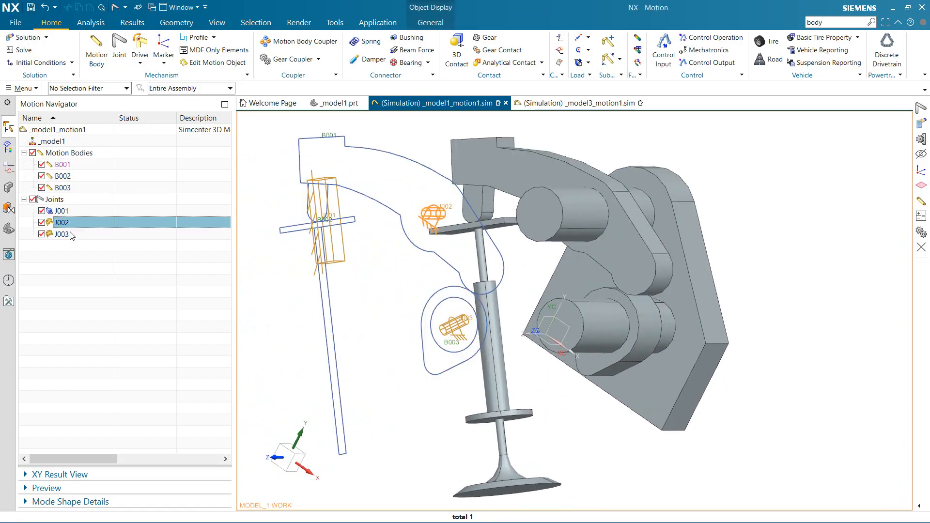
left_click(75, 234)
double_click(73, 233)
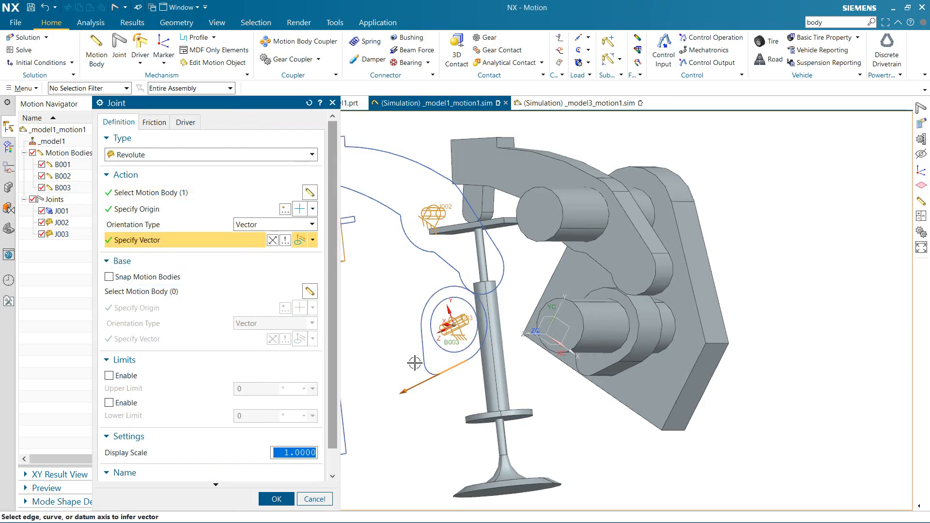
scroll(415, 363, "down", 1)
mouse_move(415, 363)
middle_mouse_down()
mouse_move(403, 374)
mouse_move(417, 358)
middle_mouse_up()
scroll(417, 358, "up", 2)
scroll(431, 341, "up", 2)
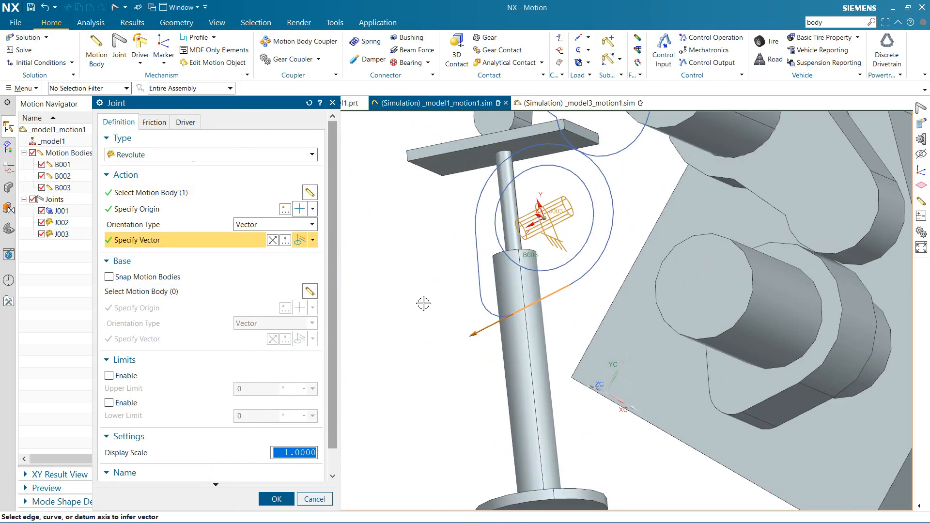
middle_click_drag(424, 303, 405, 332, "shift")
scroll(405, 333, "up", 1)
middle_click_drag(494, 314, 433, 352)
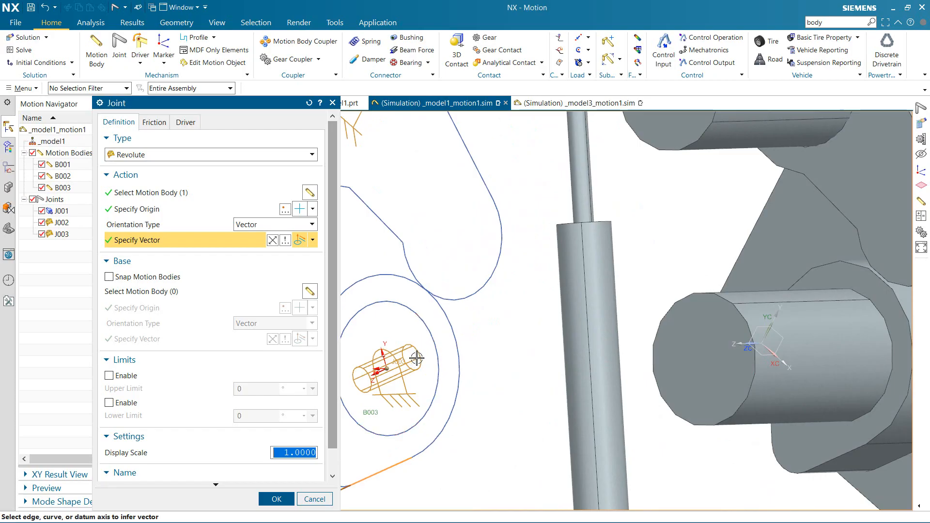
left_click(436, 354)
scroll(485, 376, "down", 3)
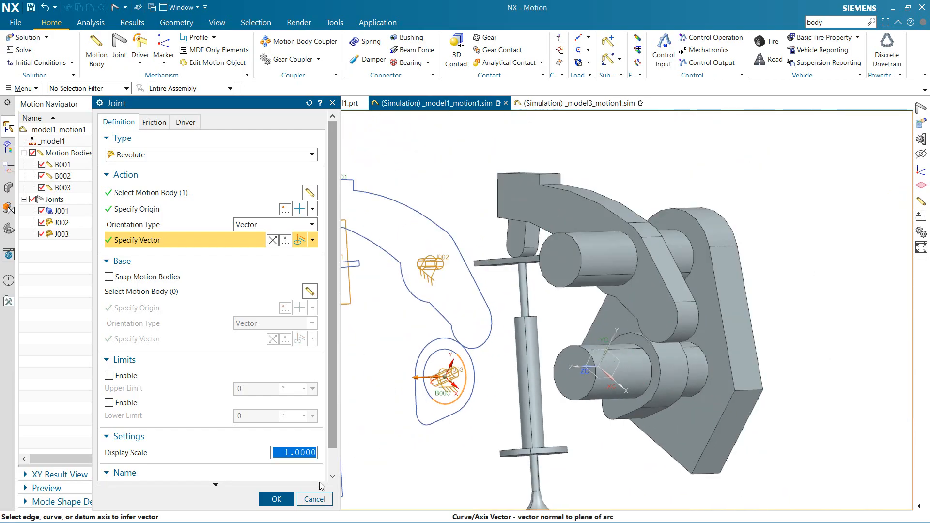
left_click(276, 499)
Create a Curve On Curve constraint between the two arcs at the rocker's lower end and the five curves of the camshaft's outer outline
middle_click_drag(442, 389, 470, 370)
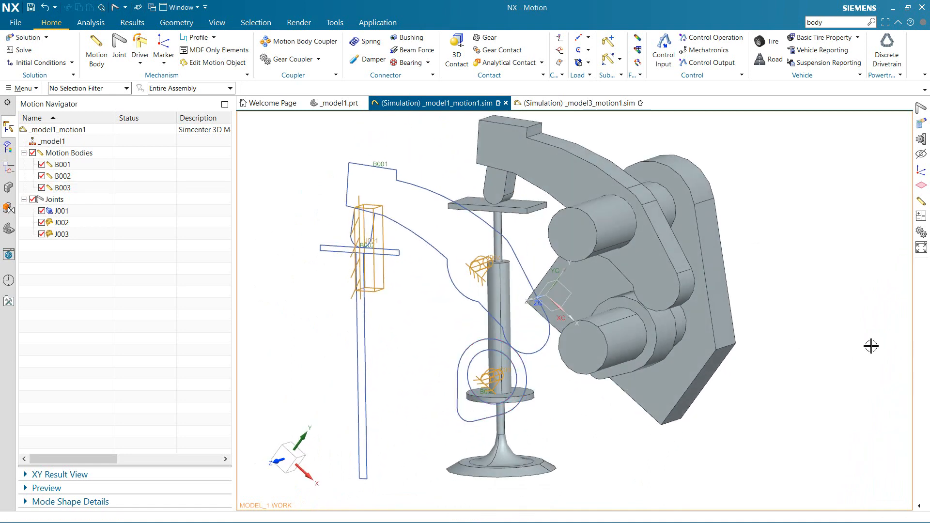
left_click(560, 50)
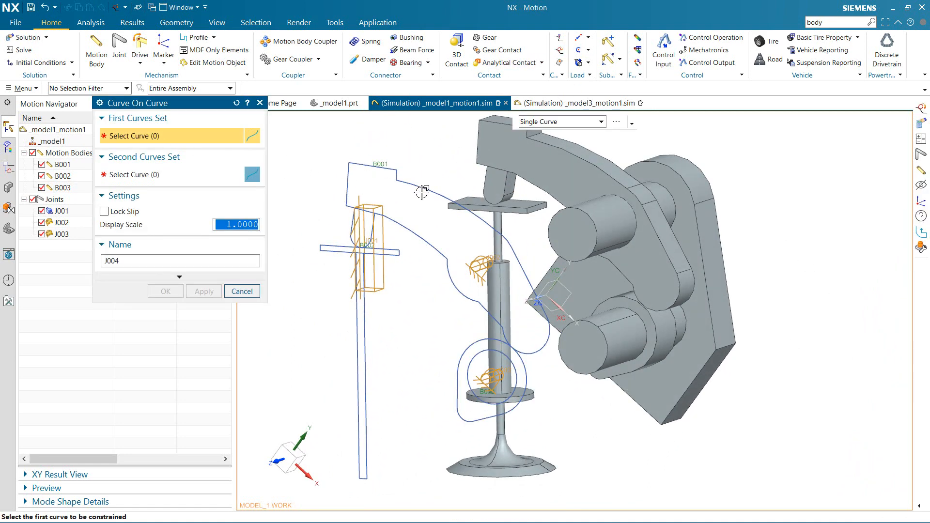
left_click(513, 342)
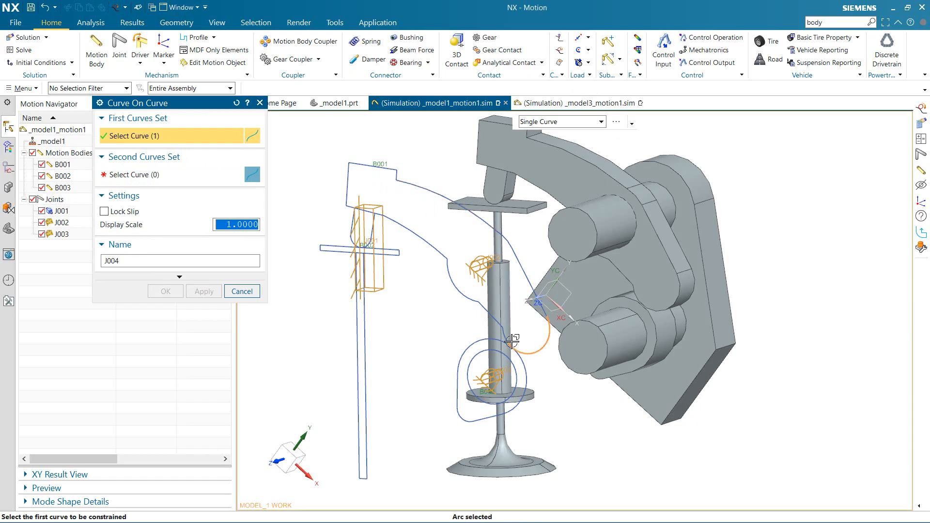
left_click(518, 346)
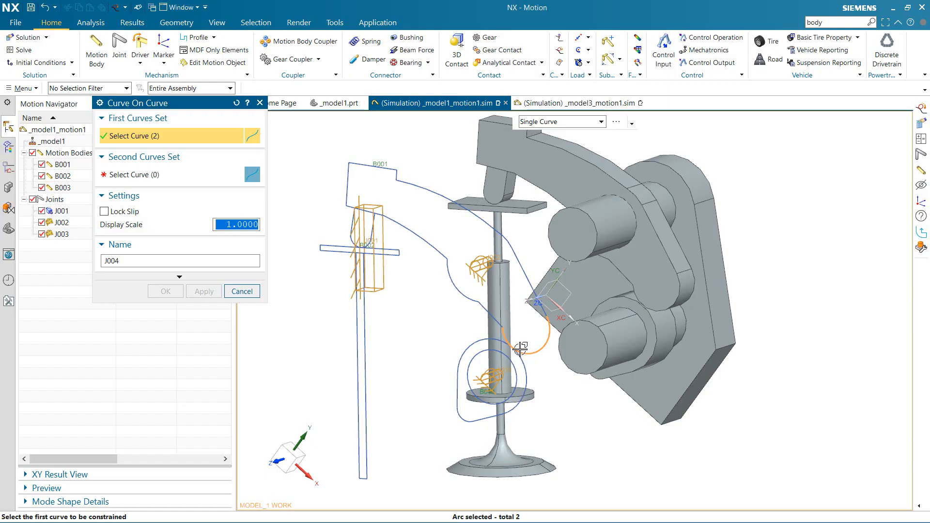
left_click(193, 179)
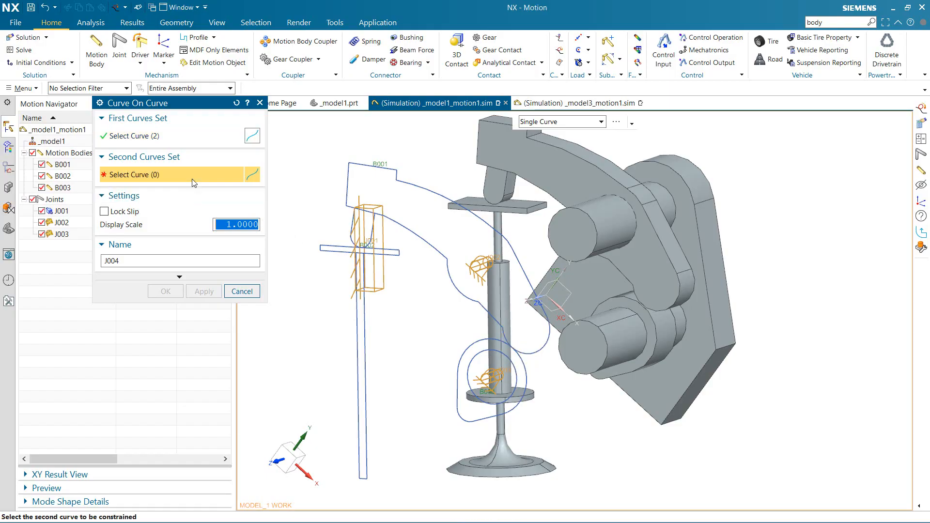
left_click(526, 371)
left_click(459, 390)
left_click(457, 409)
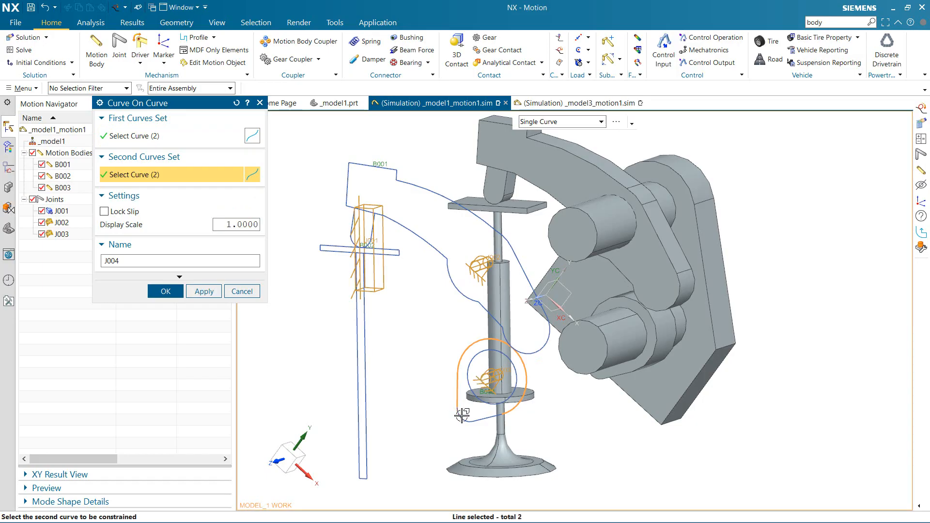
left_click(466, 420)
left_click(477, 420)
left_click(489, 418)
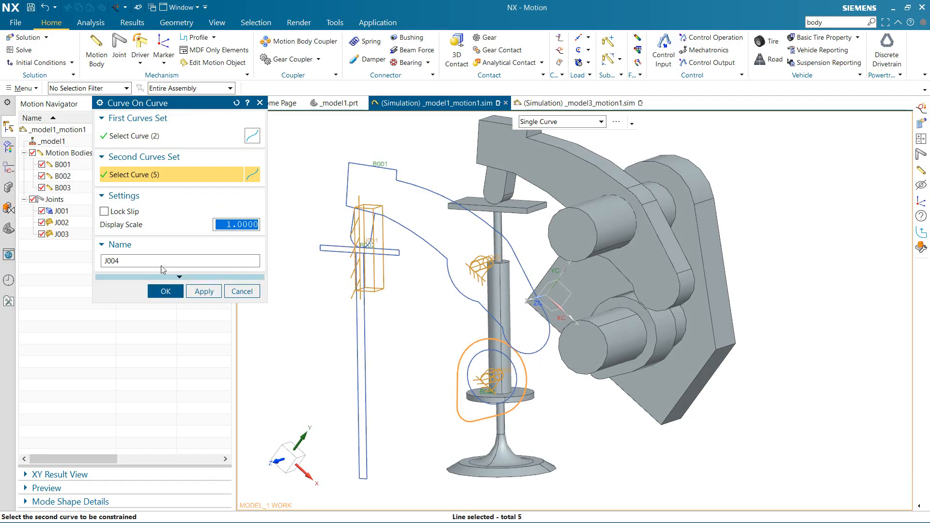
left_click(200, 291)
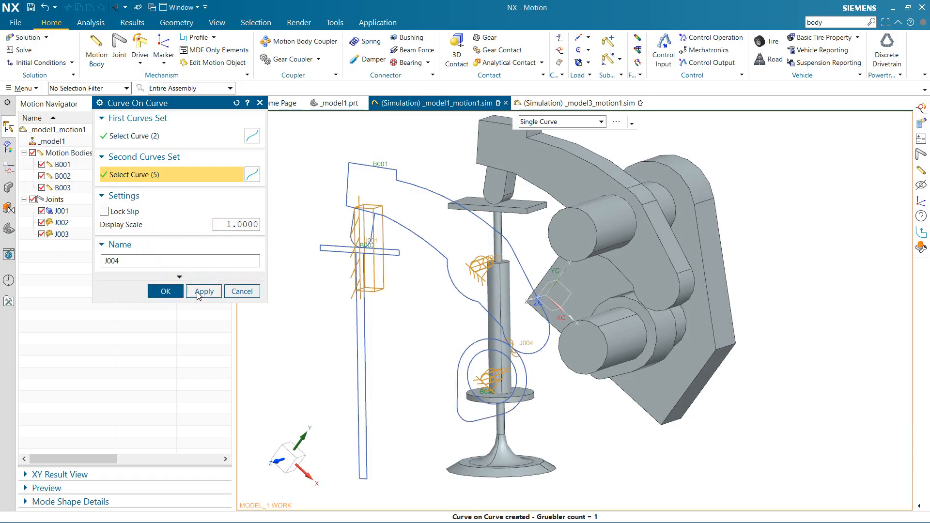
Create a Curve On Curve constraint between the two arcs at the rocker's valve-side tip and the upper line of the valve plate
left_click(349, 243)
scroll(349, 244, "up", 3)
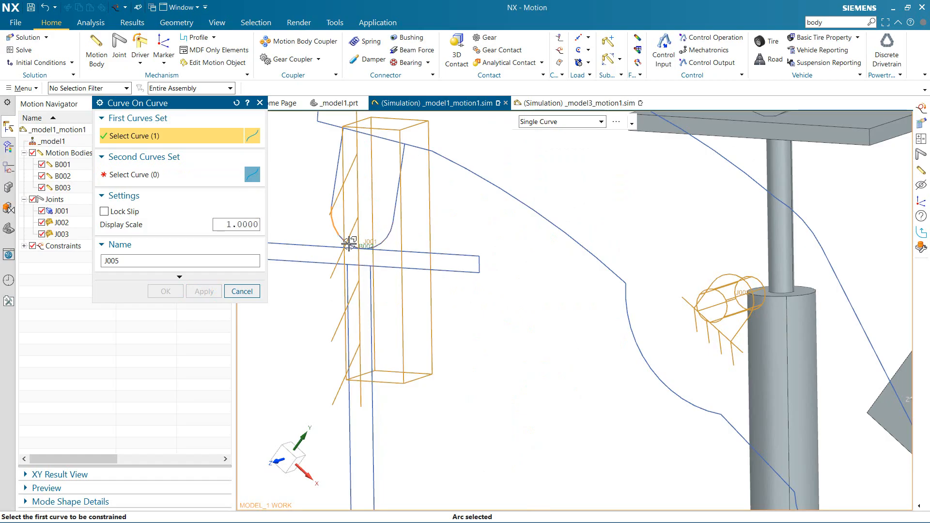
left_click(350, 244)
scroll(378, 274, "down", 5)
left_click(160, 174)
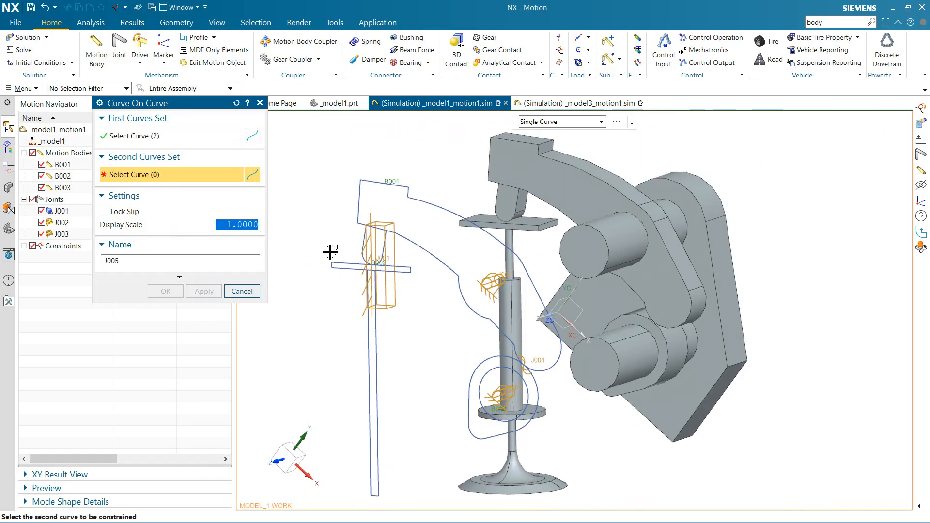
scroll(330, 252, "up", 3)
left_click(383, 273)
scroll(395, 269, "down", 3)
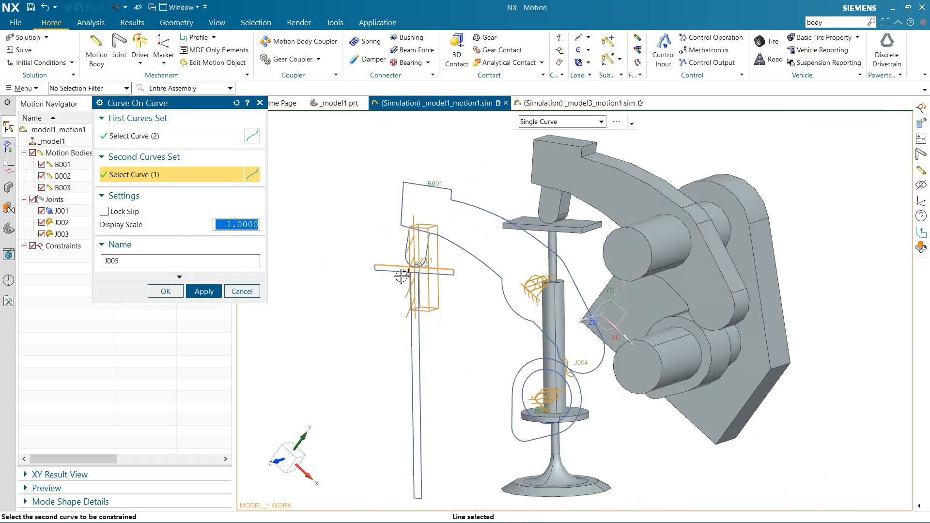
scroll(401, 275, "down", 3)
left_click(204, 291)
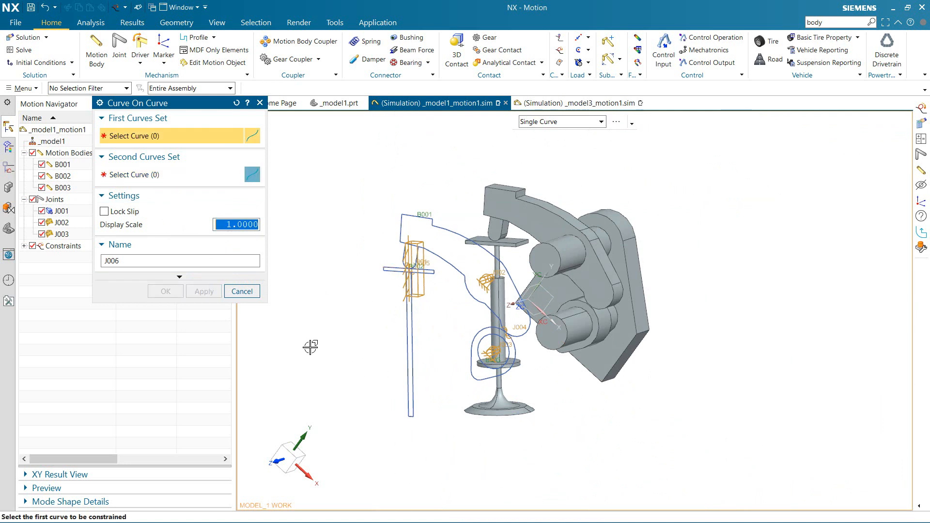
left_click(242, 291)
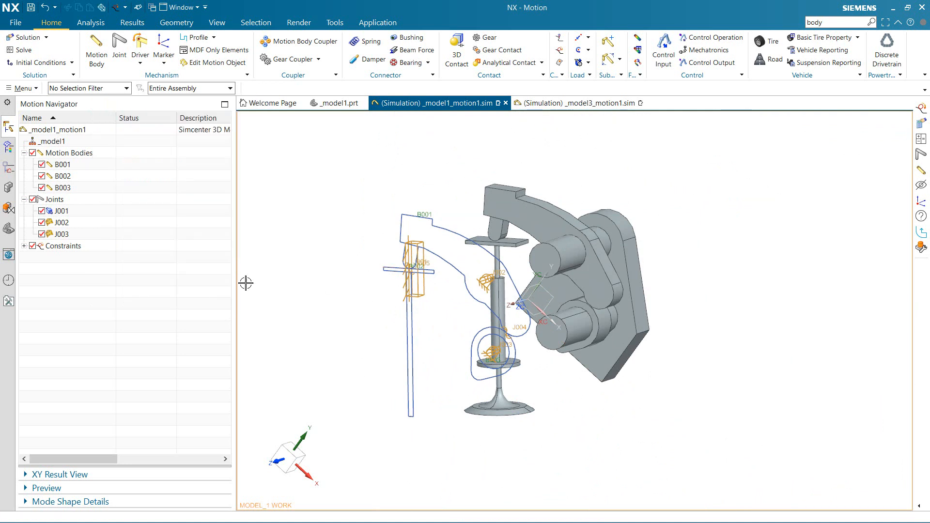
Expand the constraints and create a Dynamic Analysis solution with an end time of 5 s
left_click(24, 246)
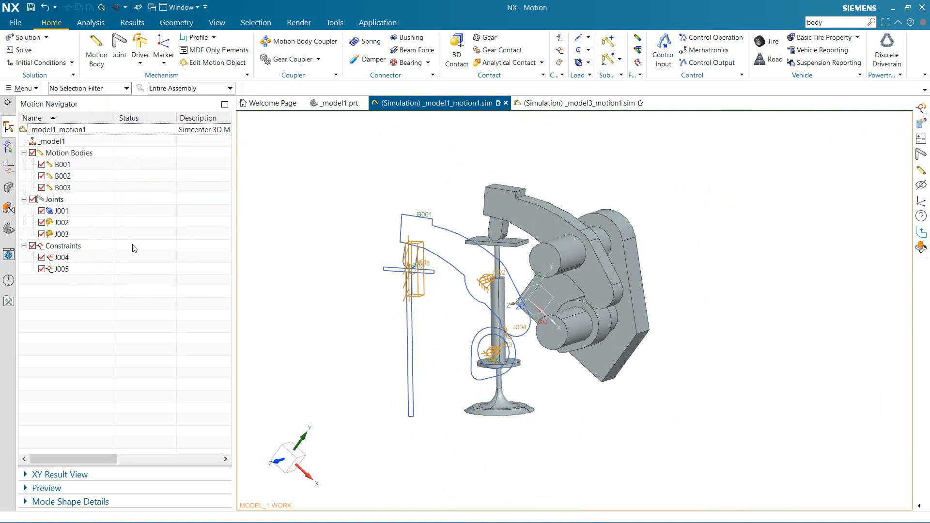
left_click(22, 43)
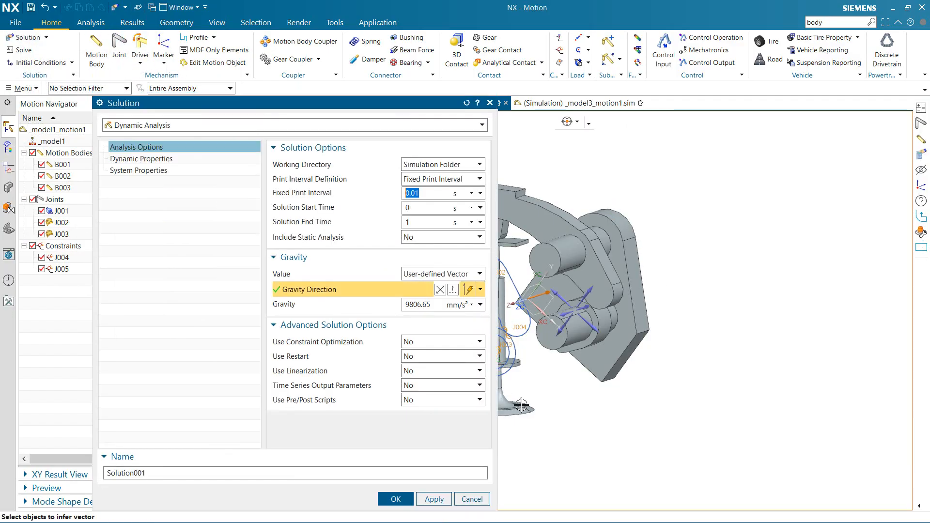
type("5")
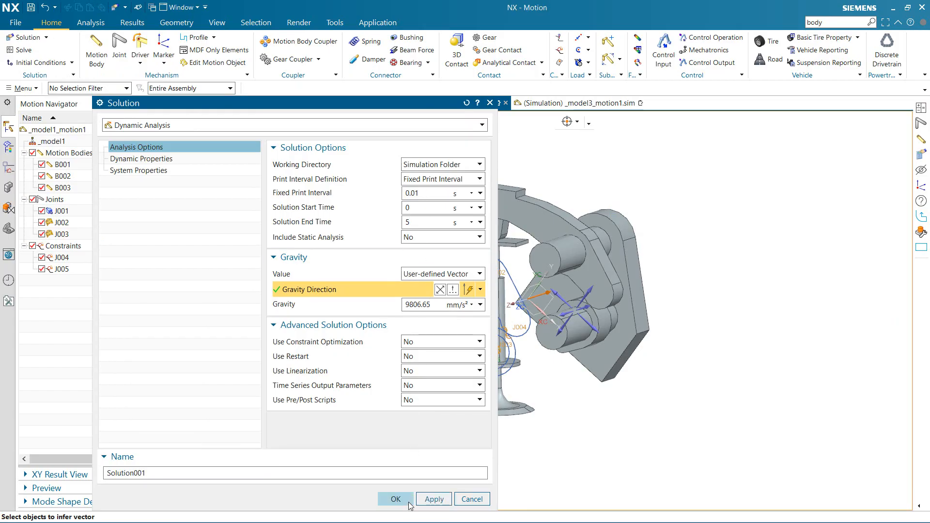
left_click(397, 499)
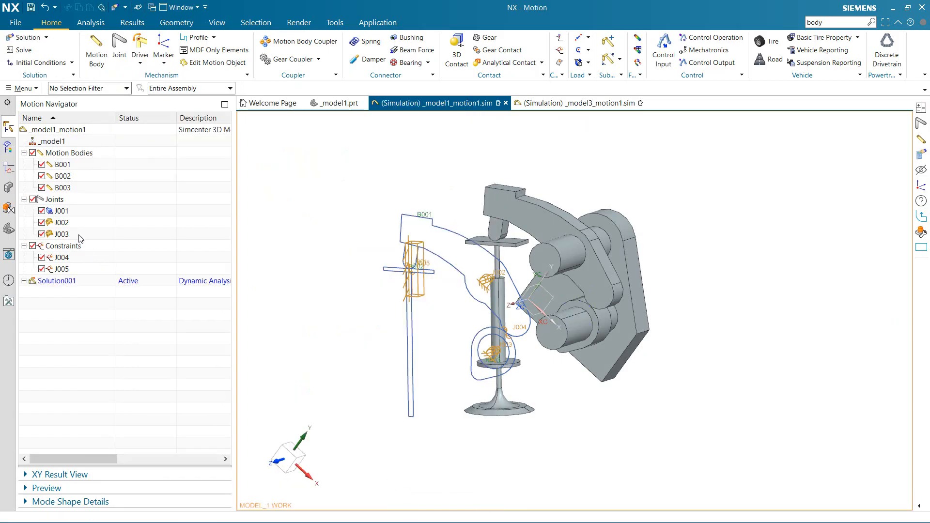
Add a polynomial rotation driver with a velocity of 360 °/s to the camshaft's revolute joint J003
left_click(65, 225)
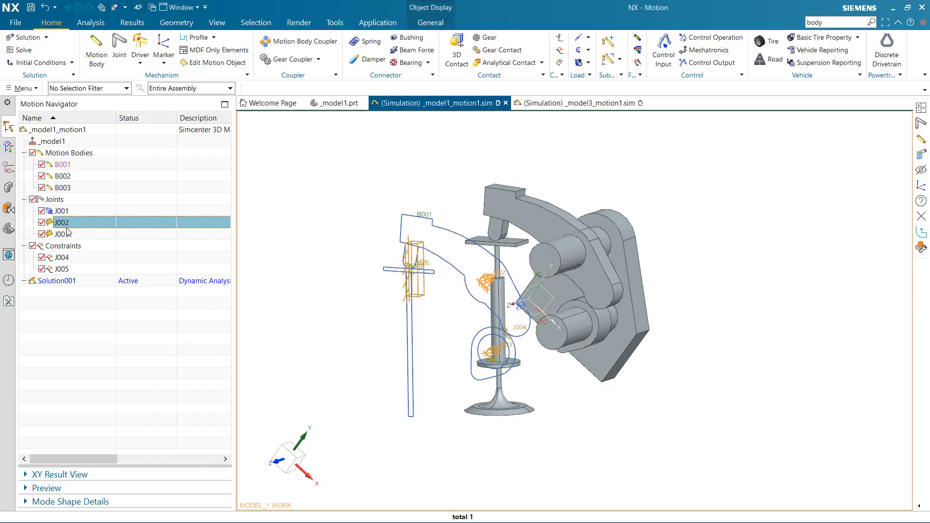
left_click(71, 235)
double_click(62, 234)
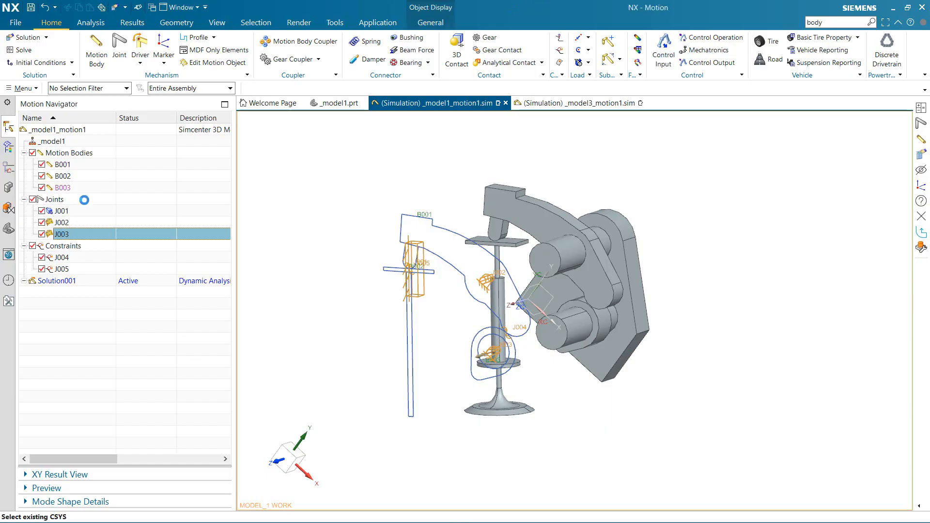
left_click(183, 126)
left_click(186, 154)
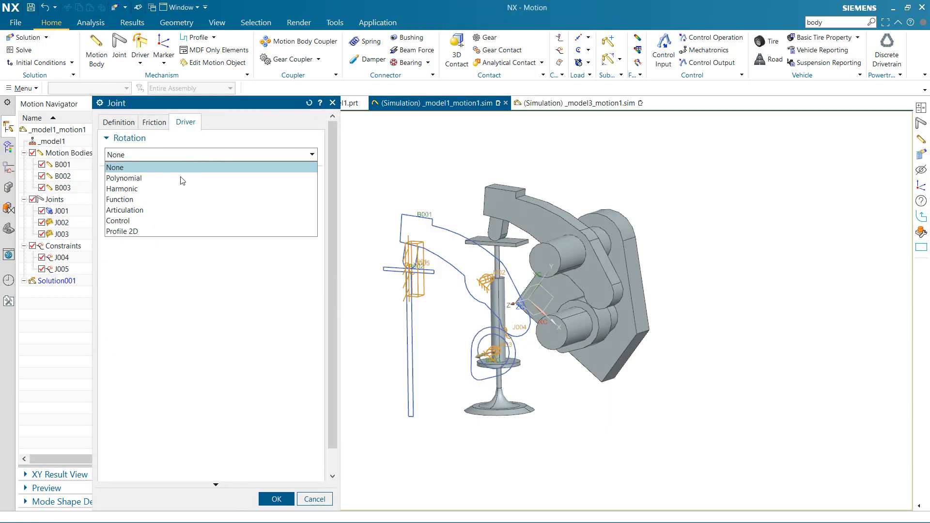
left_click(181, 179)
left_click(259, 186)
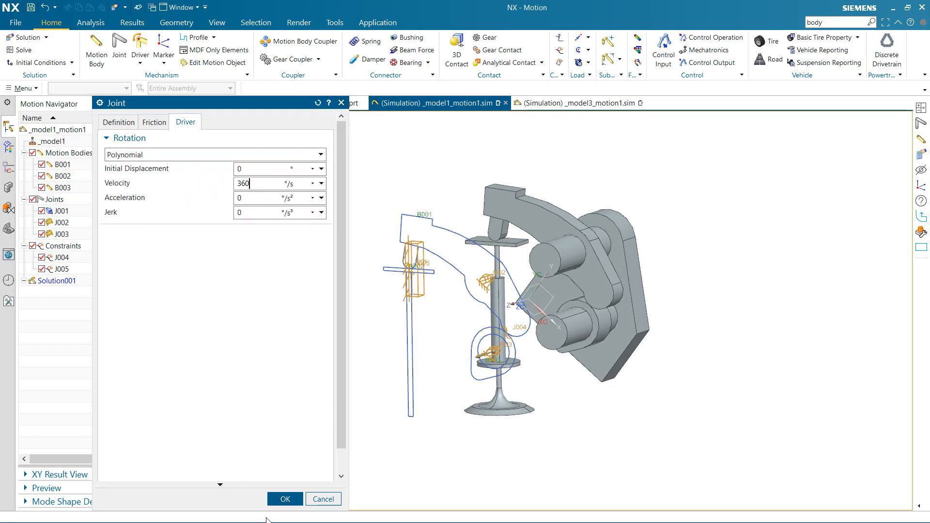
left_click(285, 499)
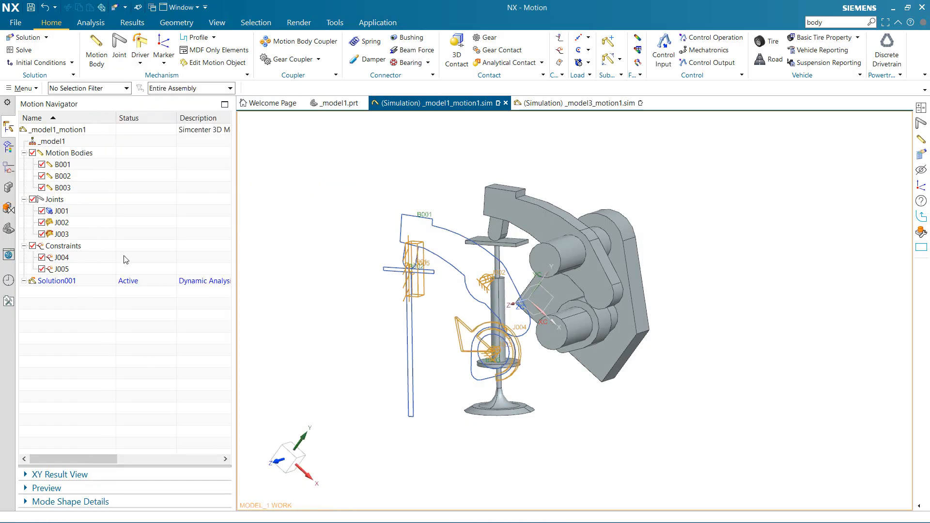
Solve Solution001 and play back the resulting motion in the Animation Player
left_click(55, 280)
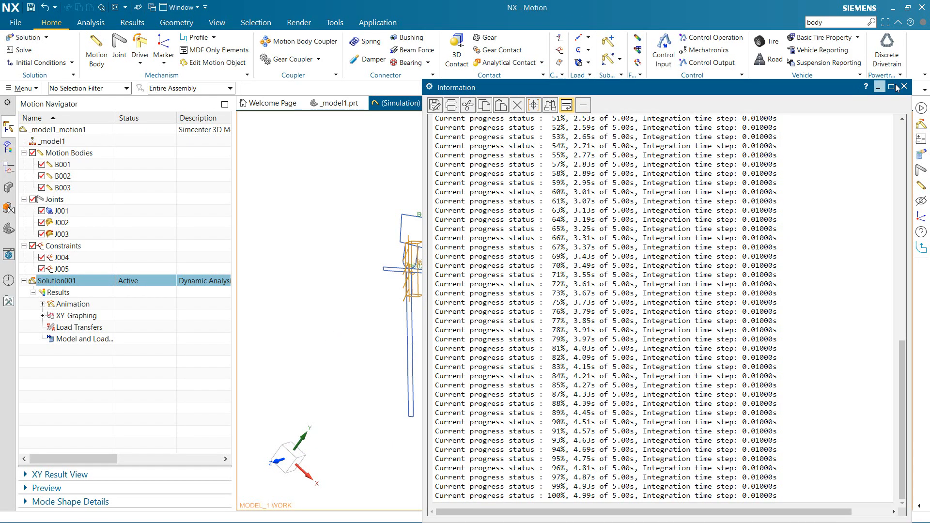
left_click(899, 92)
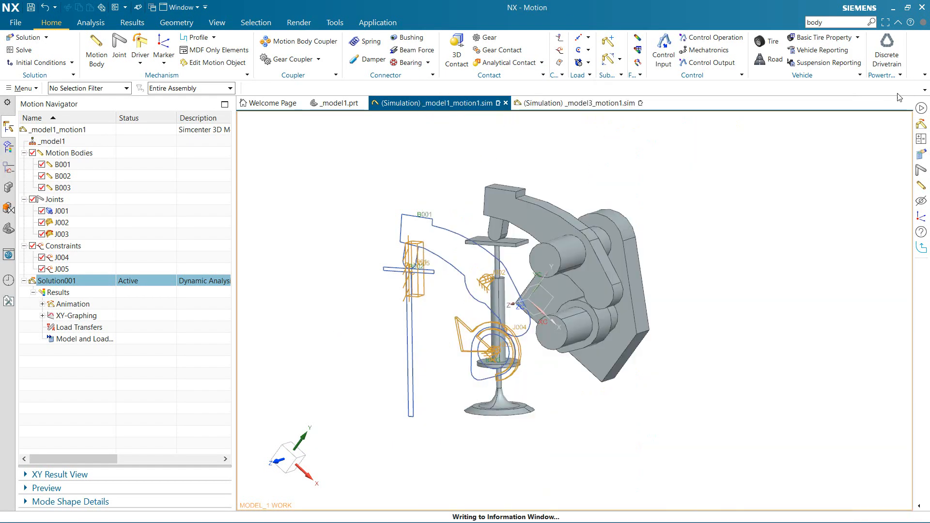
left_click(90, 23)
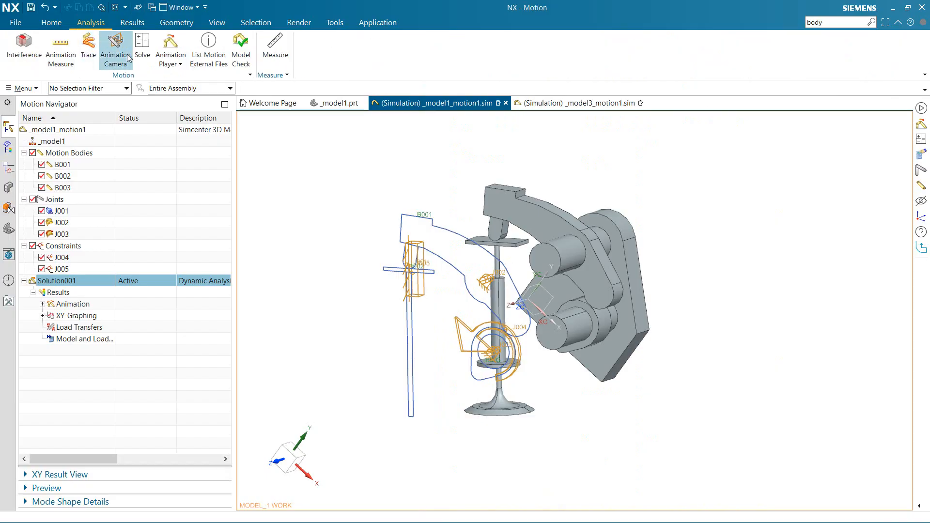
left_click(172, 41)
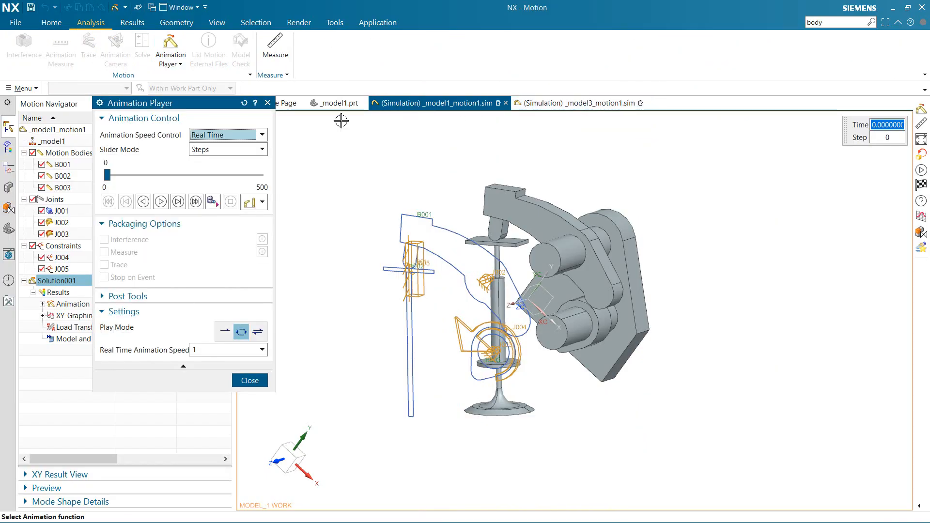
left_click(161, 202)
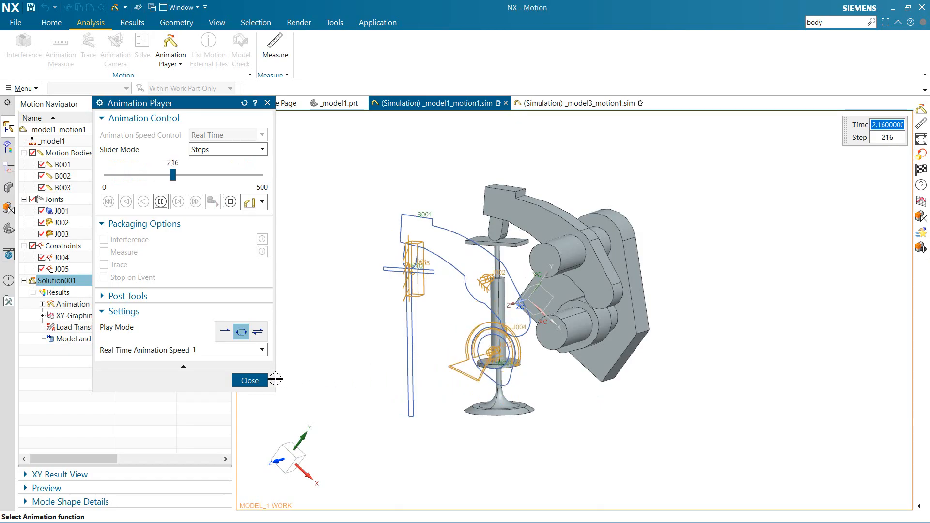
left_click(259, 382)
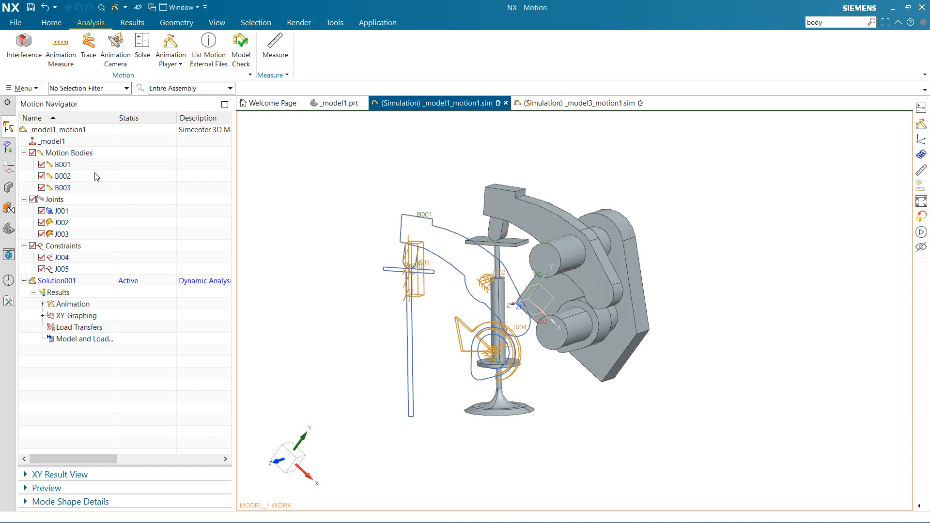
Add the camshaft solid body to the existing objects of motion body B003
left_click(106, 166)
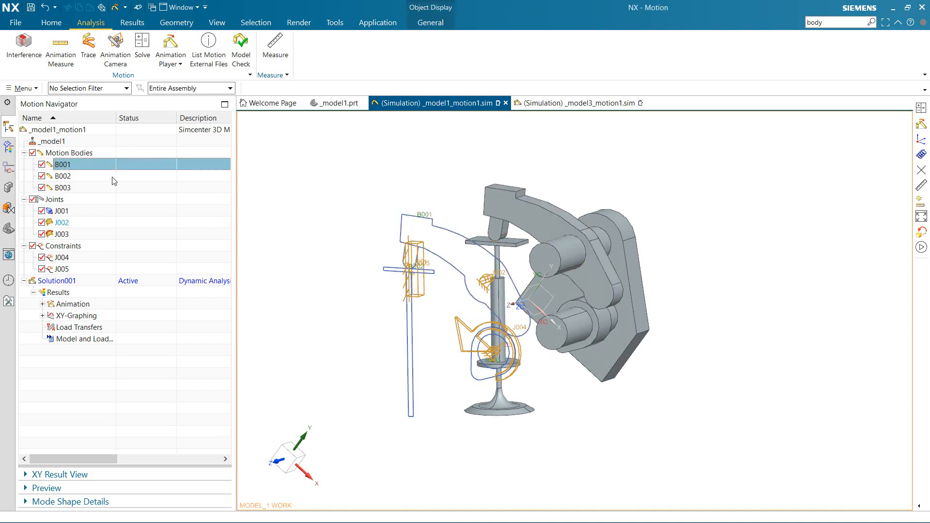
left_click(94, 189)
double_click(95, 188)
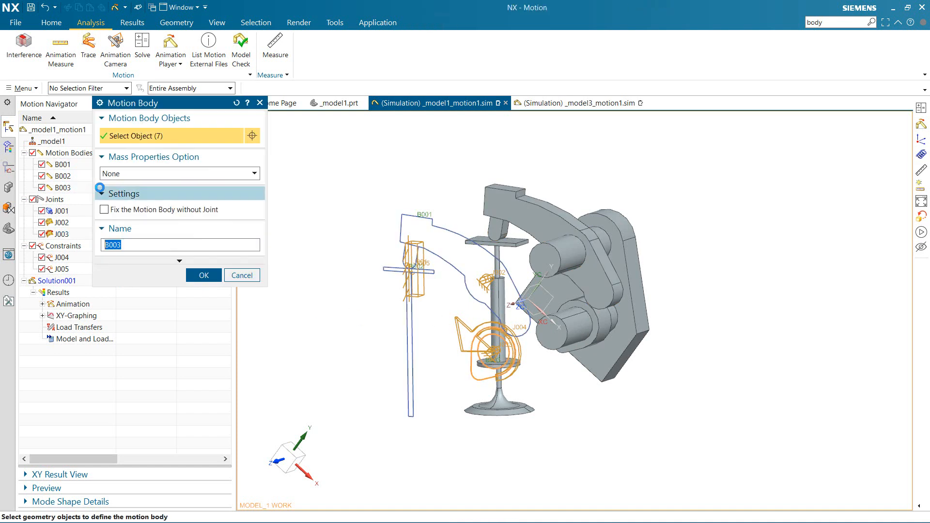
left_click(596, 323)
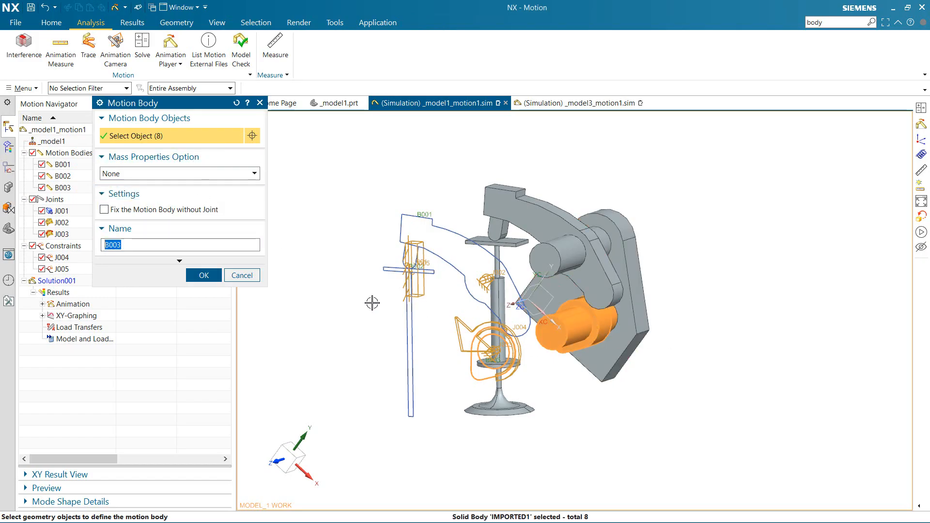
left_click(205, 276)
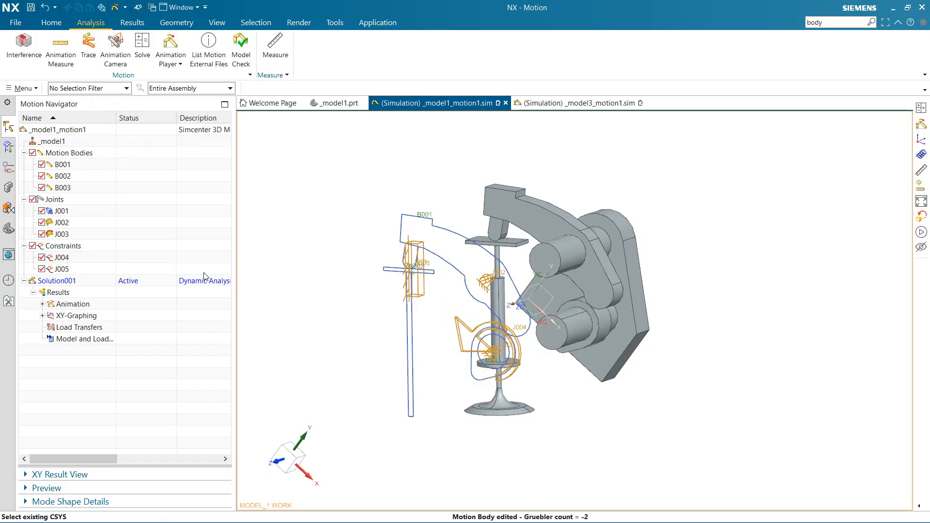
Add the rocker arm solid body to the existing objects of motion body B001
left_click(88, 165)
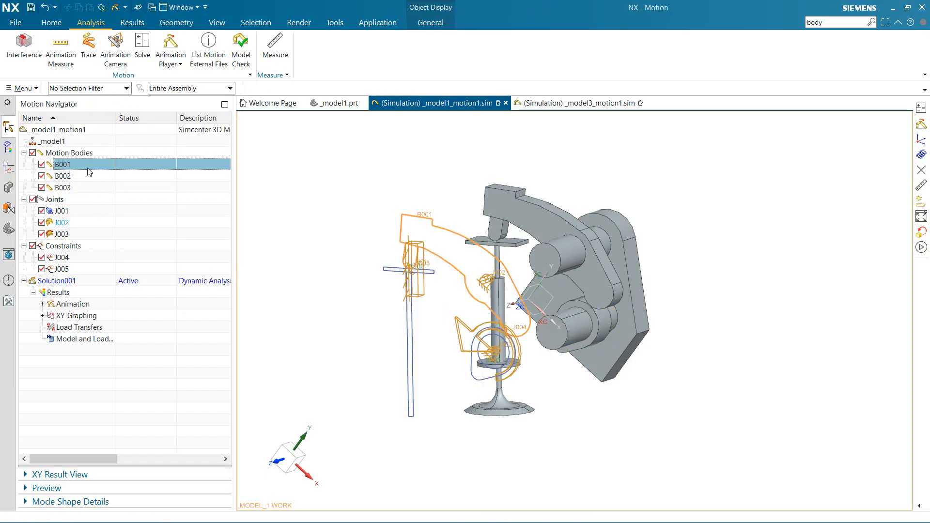
double_click(85, 165)
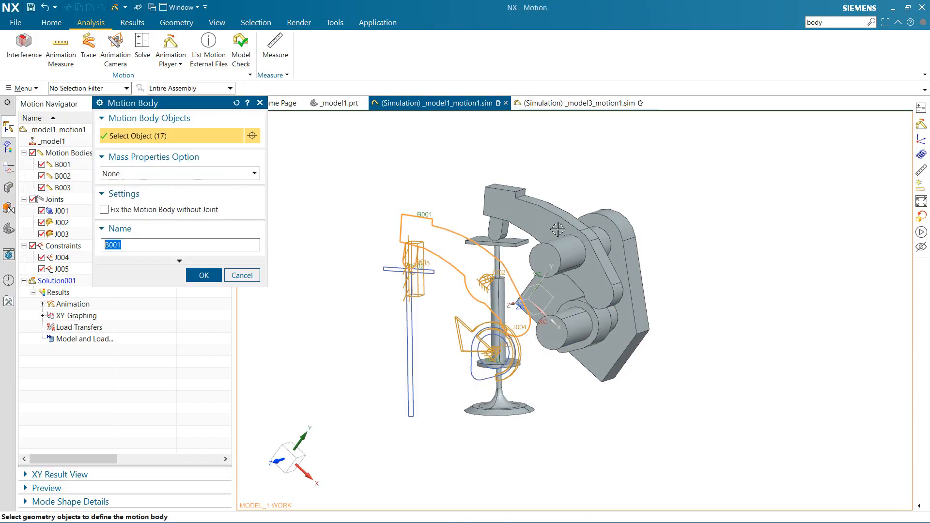
left_click(573, 226)
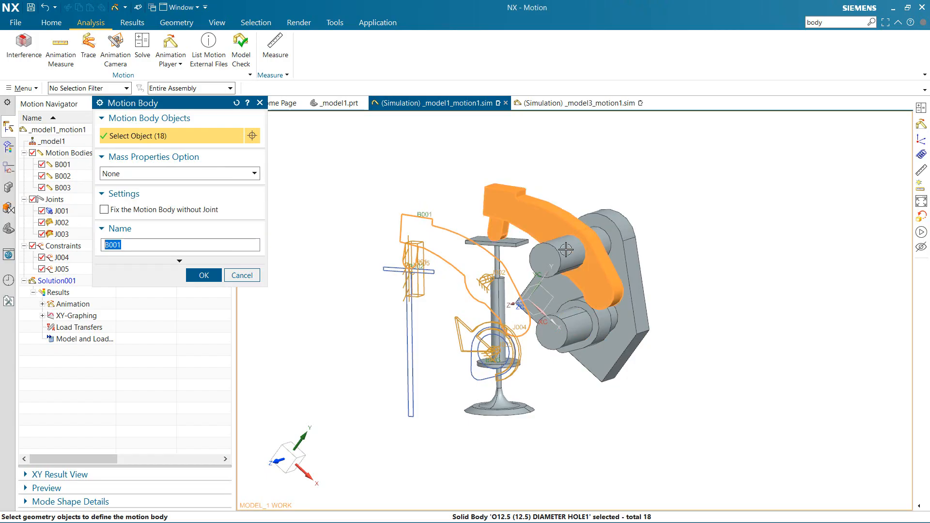
left_click(203, 275)
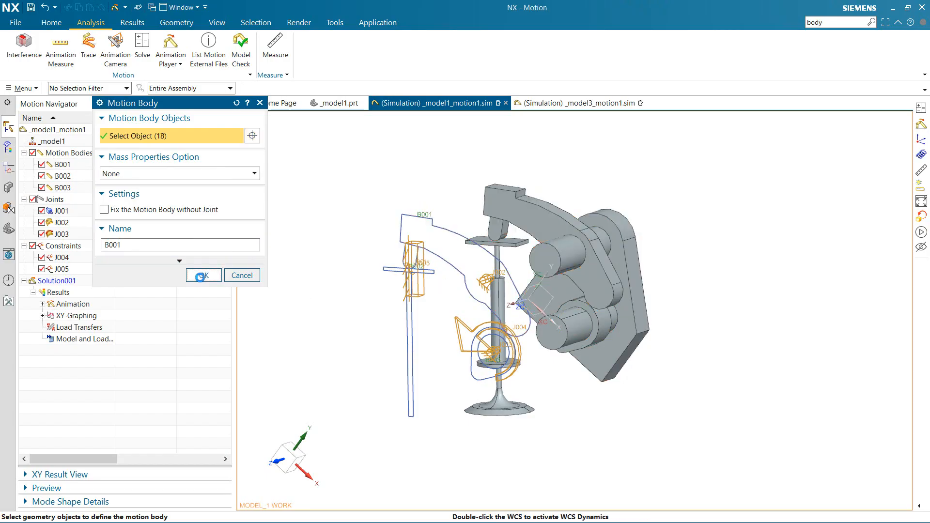
Add the valve solid body to the existing objects of motion body B002
left_click(89, 177)
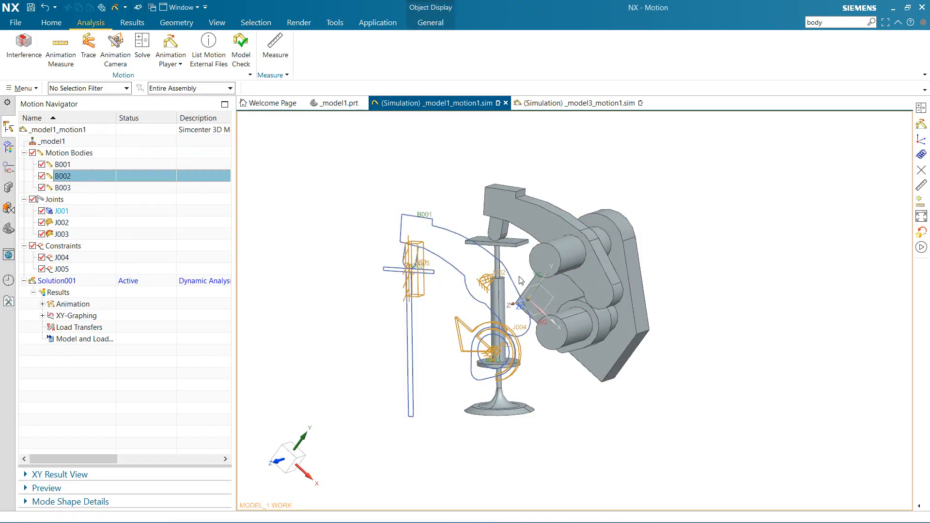
double_click(94, 176)
left_click(205, 274)
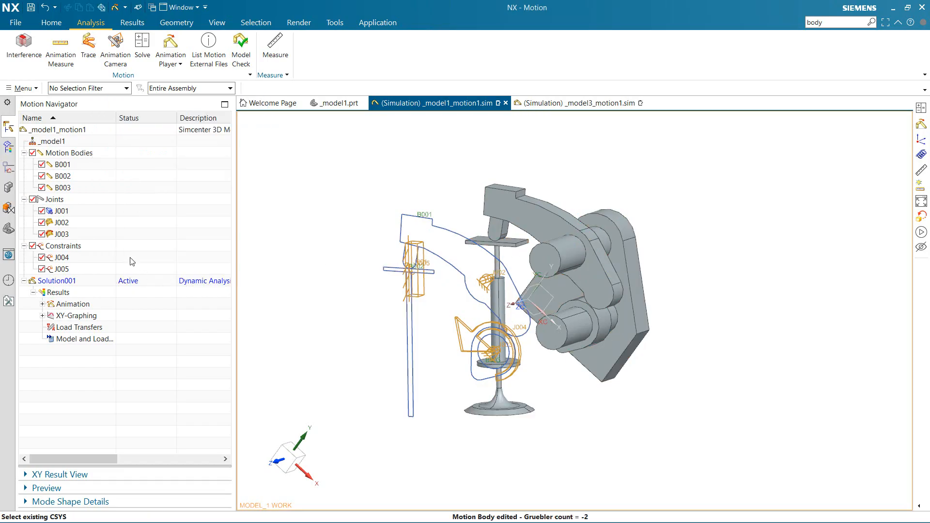
Create a motion body from the shaft mount, rocker shaft and valve guide, fixed without a joint
left_click(57, 23)
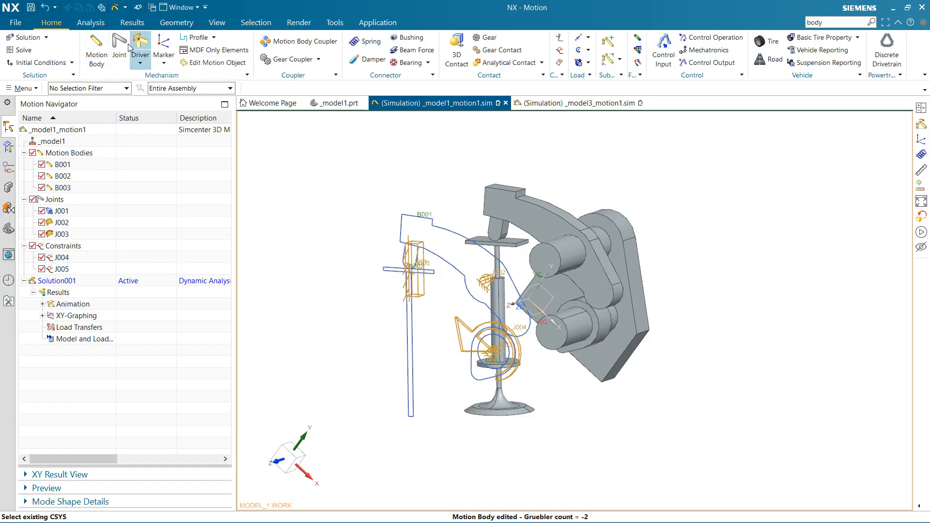
left_click(107, 53)
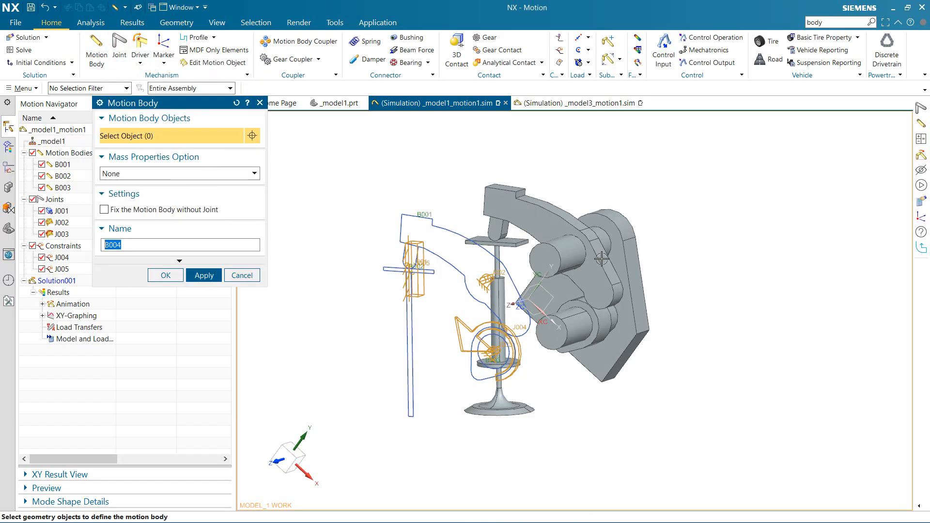
left_click(631, 275)
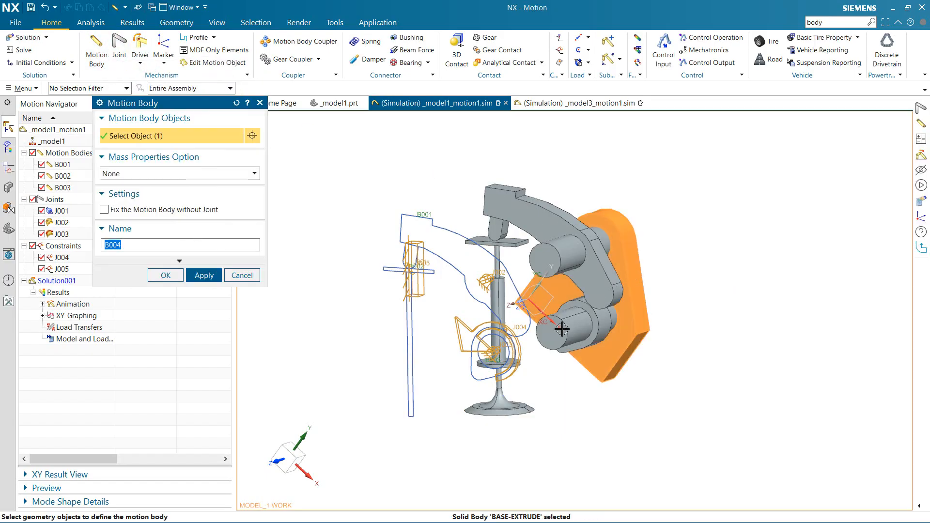
left_click(558, 257)
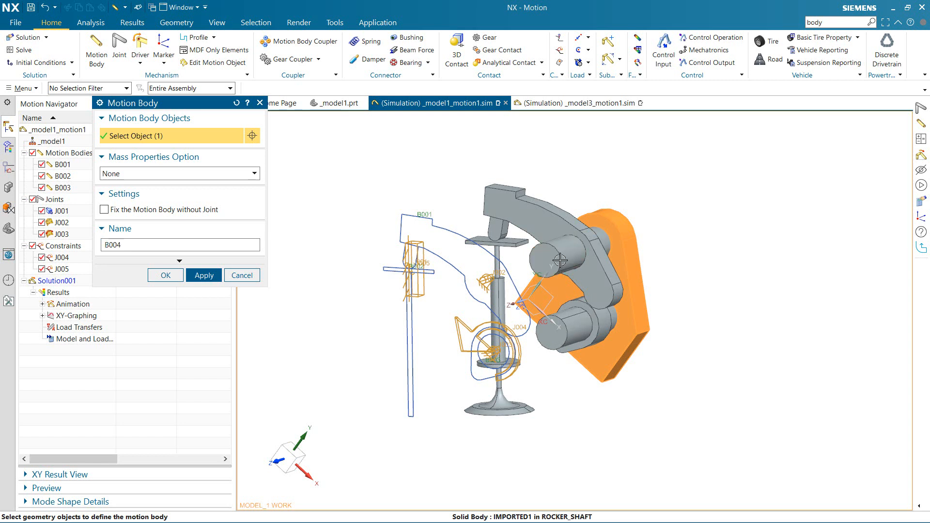
left_click(498, 310)
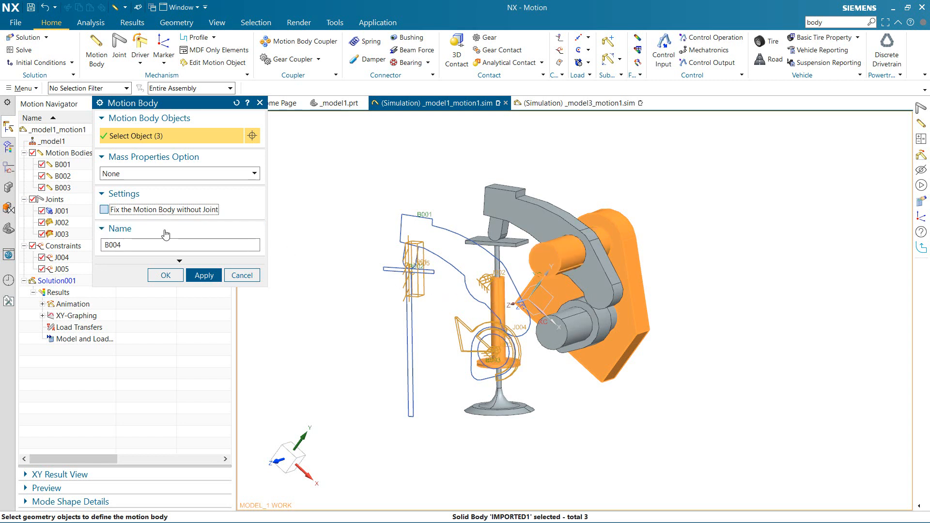
left_click(171, 276)
Assign the fixed motion body B004 as the base of the valve's slider joint J001
left_click(67, 223)
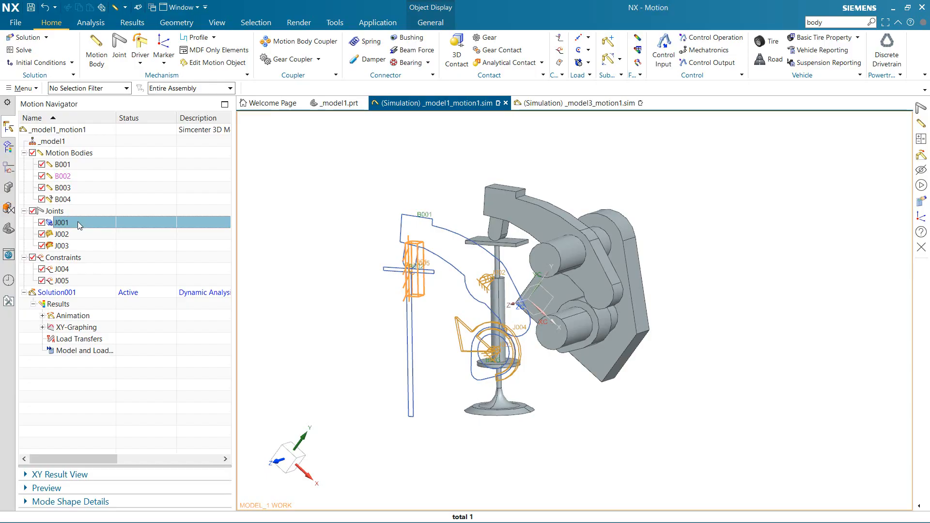
double_click(78, 224)
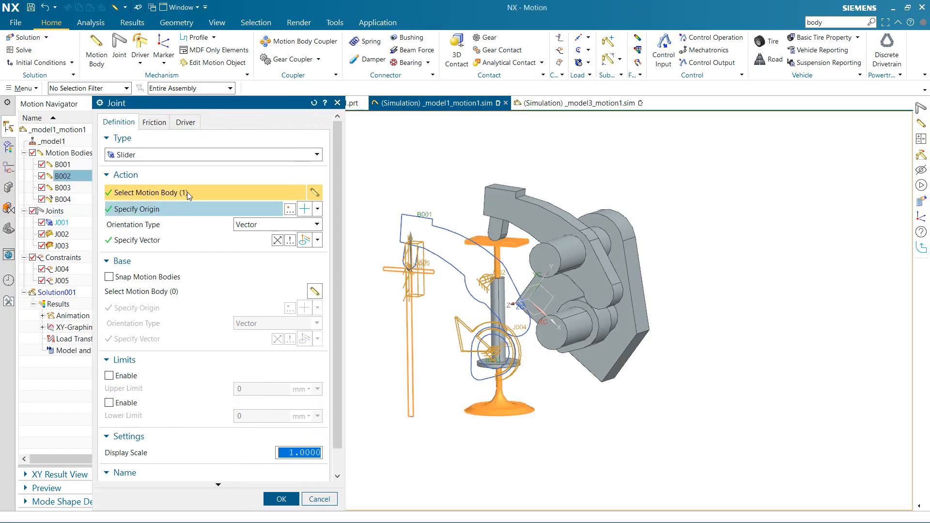
left_click(173, 155)
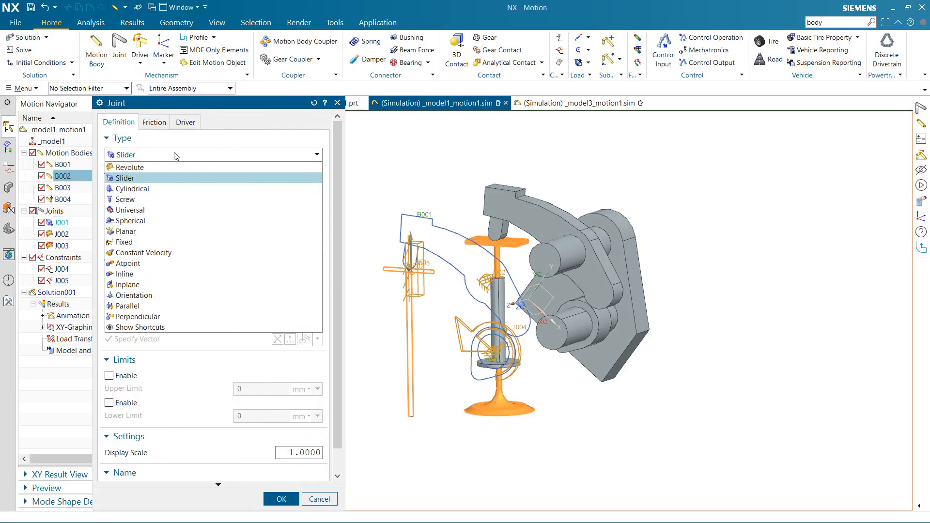
left_click(158, 176)
left_click(176, 290)
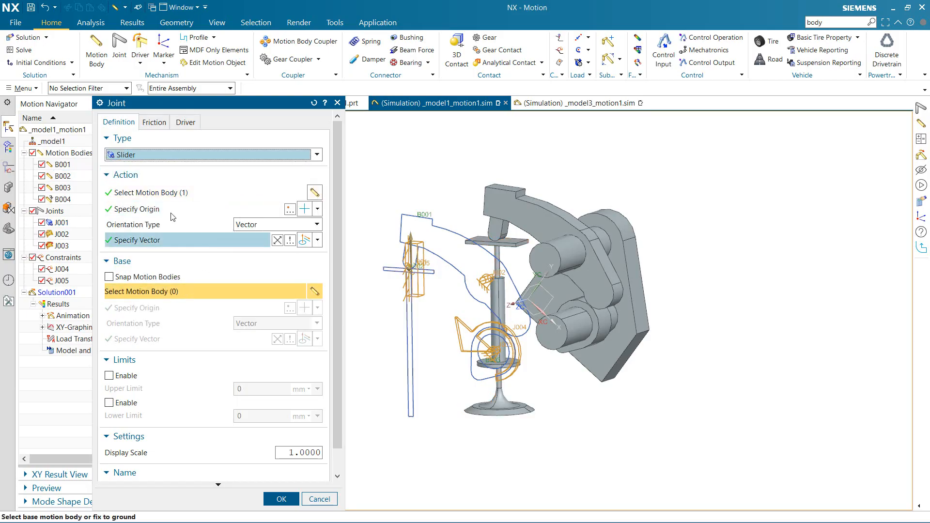
left_click(62, 199)
left_click(270, 499)
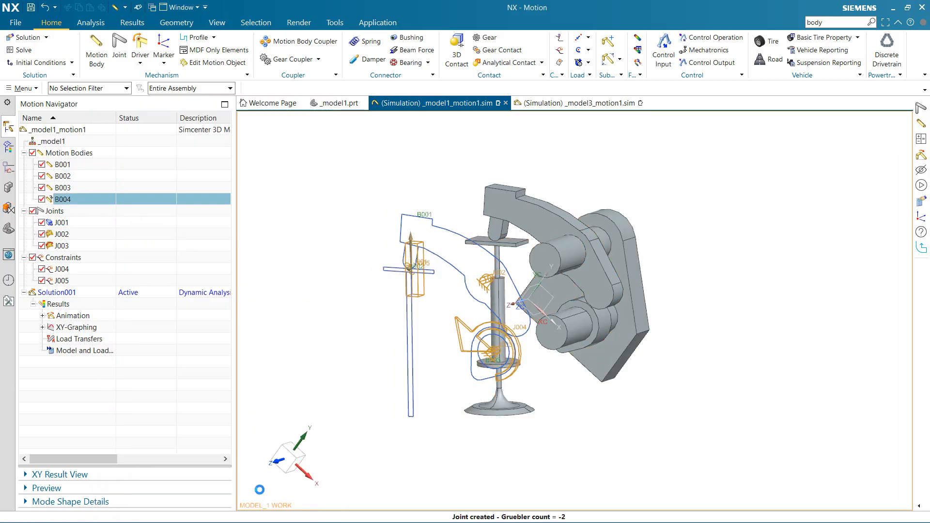
Assign the fixed motion body B004 as the base of the rocker's revolute joint J002
left_click(77, 227)
left_click(75, 235)
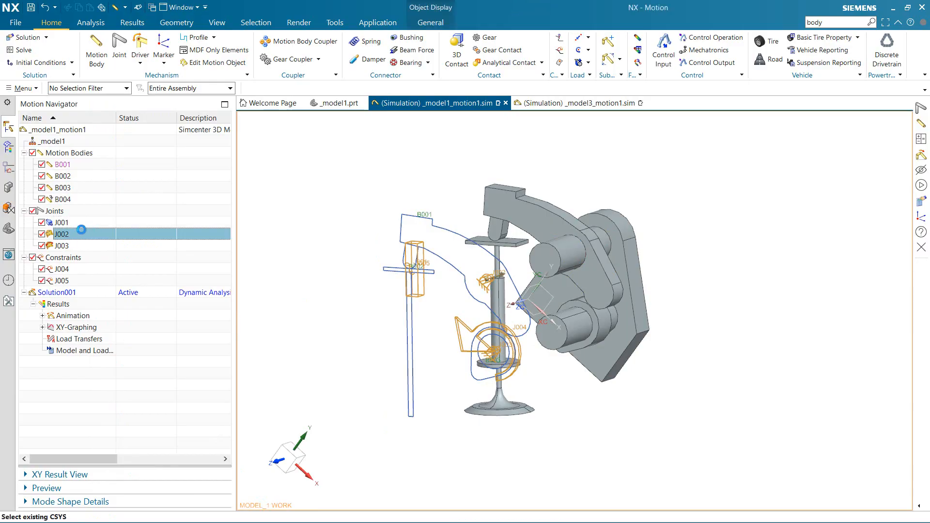
double_click(83, 234)
left_click(172, 301)
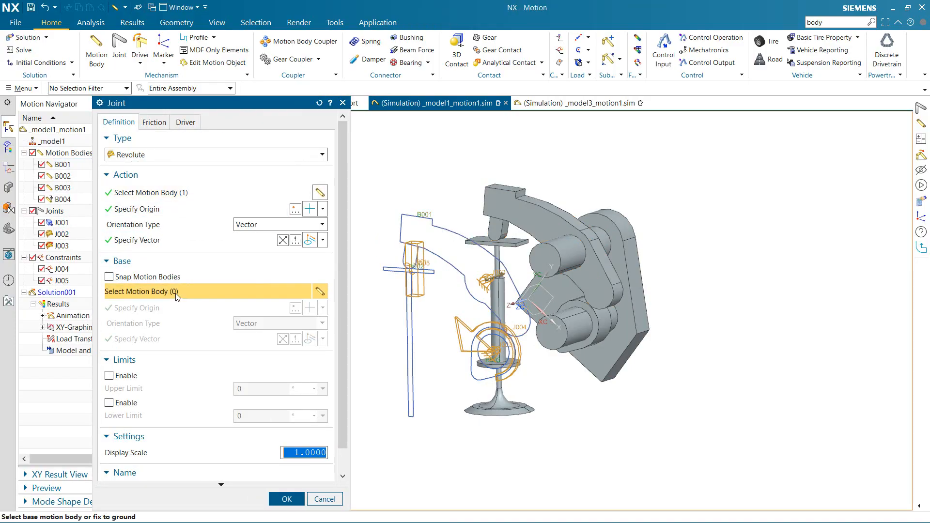
left_click(637, 291)
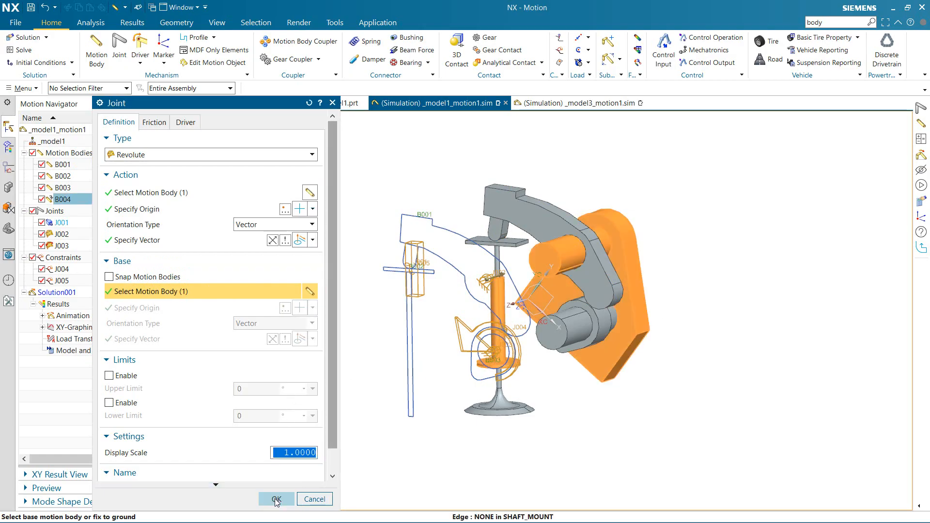
left_click(276, 499)
Assign the fixed motion body B004 as the base of the camshaft's revolute joint J003
left_click(99, 248)
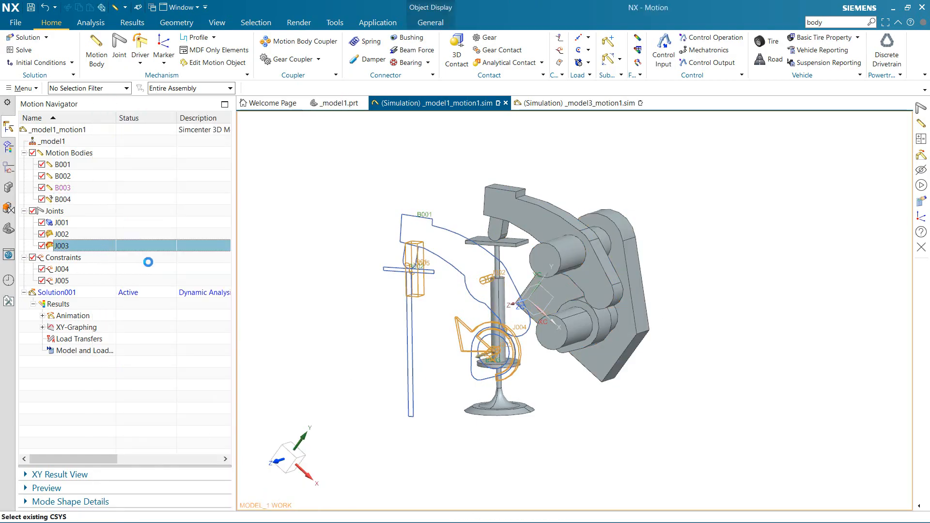
left_click(179, 289)
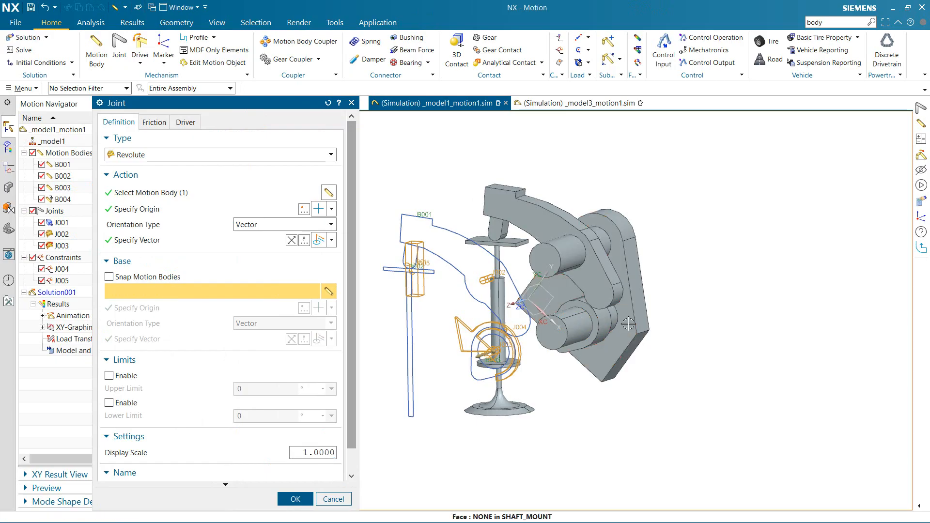
left_click(629, 324)
left_click(296, 499)
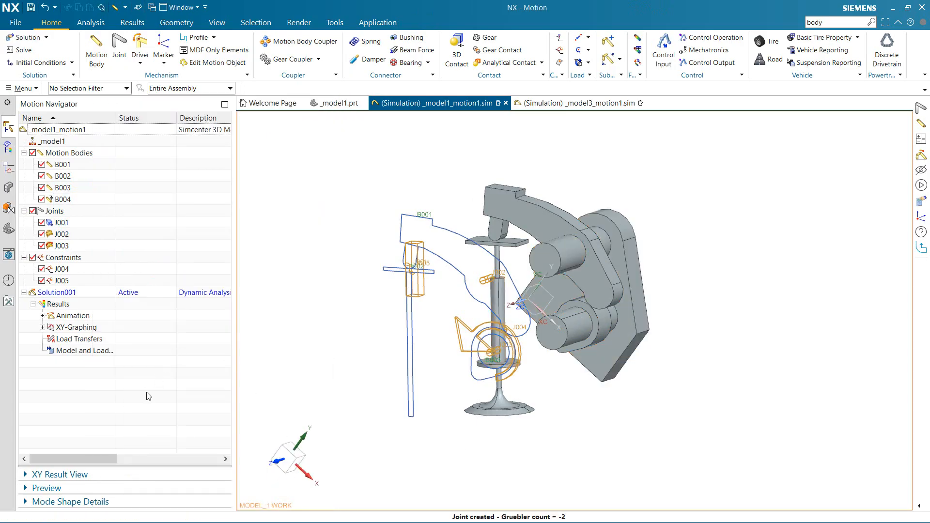
Solve Solution001 again with the updated bodies and joints, then close the solver report
left_click(70, 291)
left_click(22, 50)
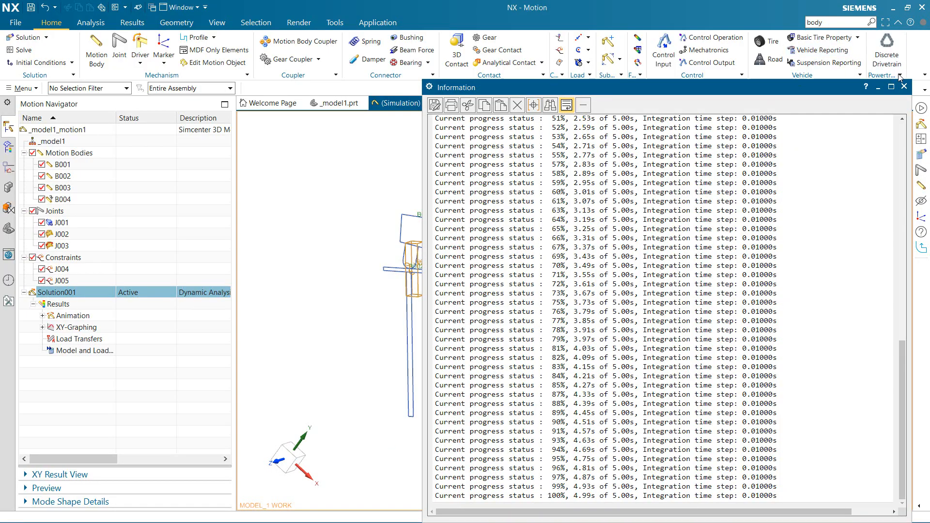
left_click(904, 86)
Play back the solved motion in the Animation Player, viewing the solid valve train from several angles, then close the player
left_click(90, 22)
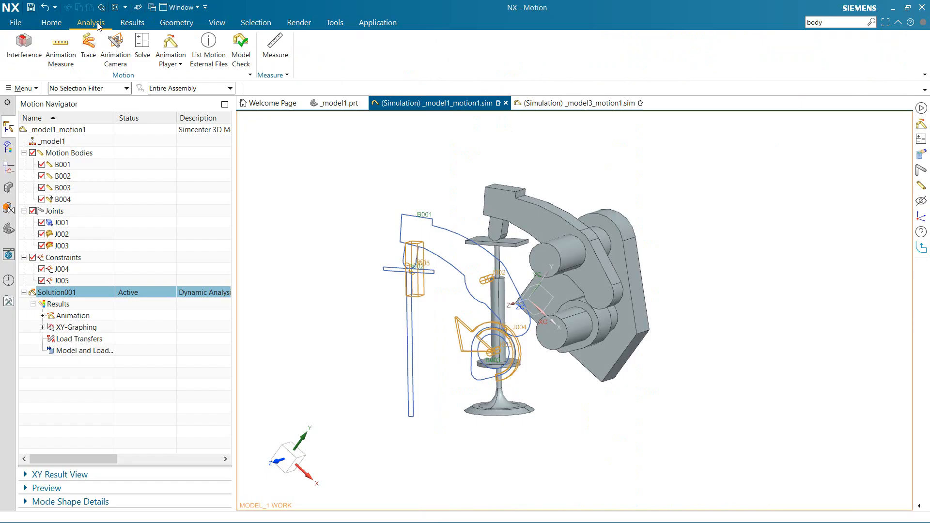
left_click(177, 47)
left_click(165, 206)
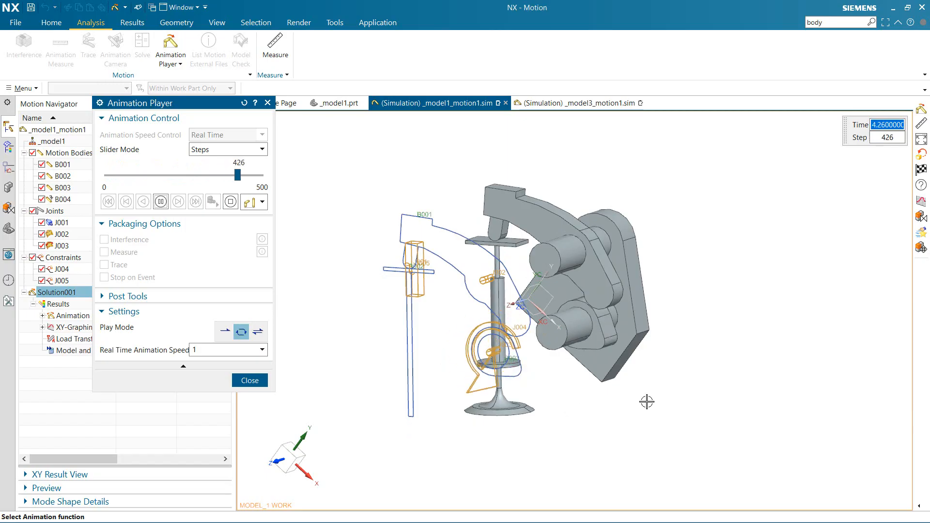
middle_click_drag(647, 401, 667, 402)
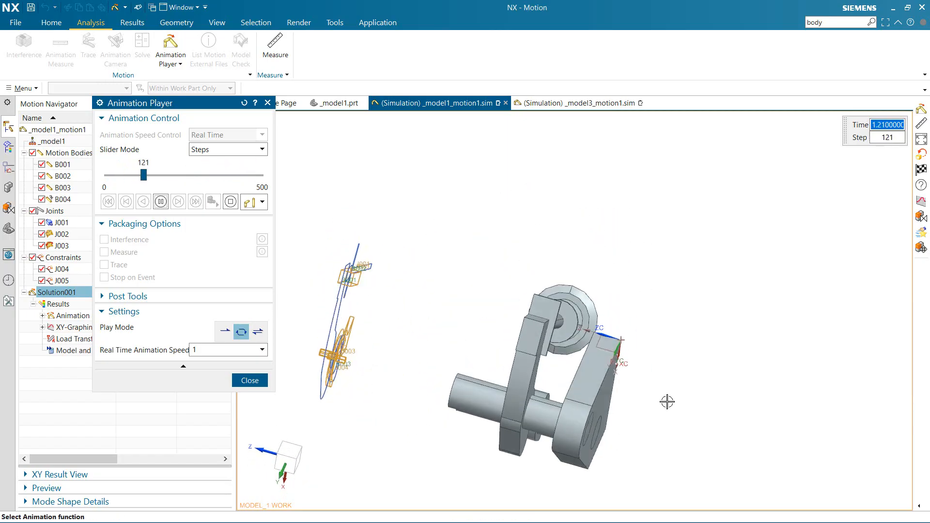
middle_click_drag(664, 467, 740, 421)
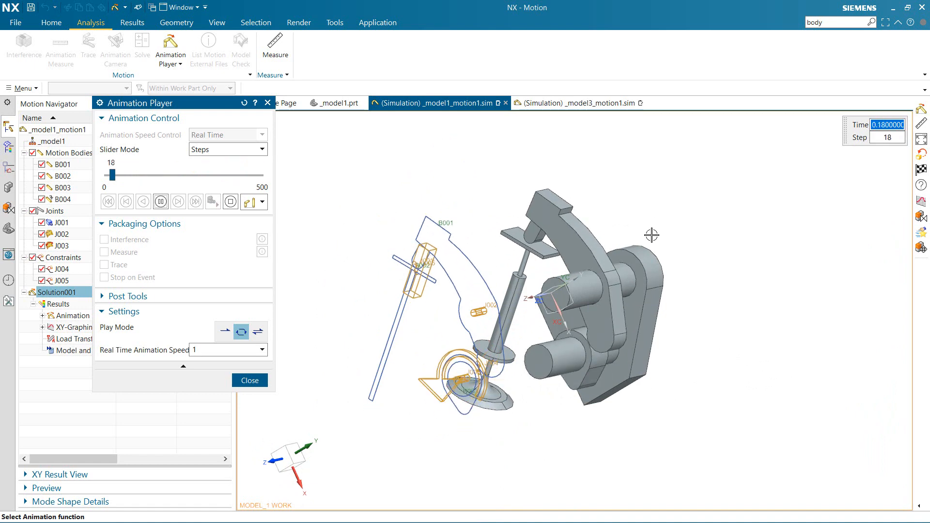
left_click(268, 103)
left_click(51, 23)
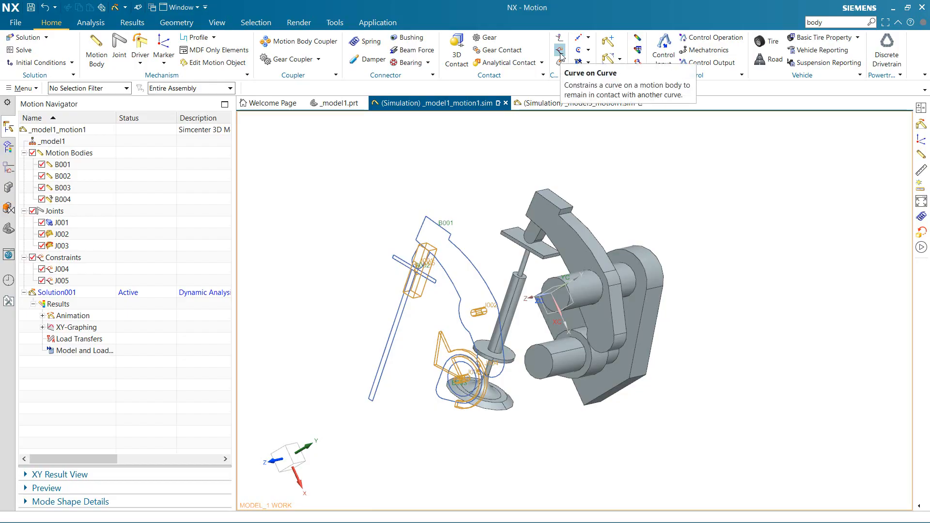
scroll(487, 334, "up", 3)
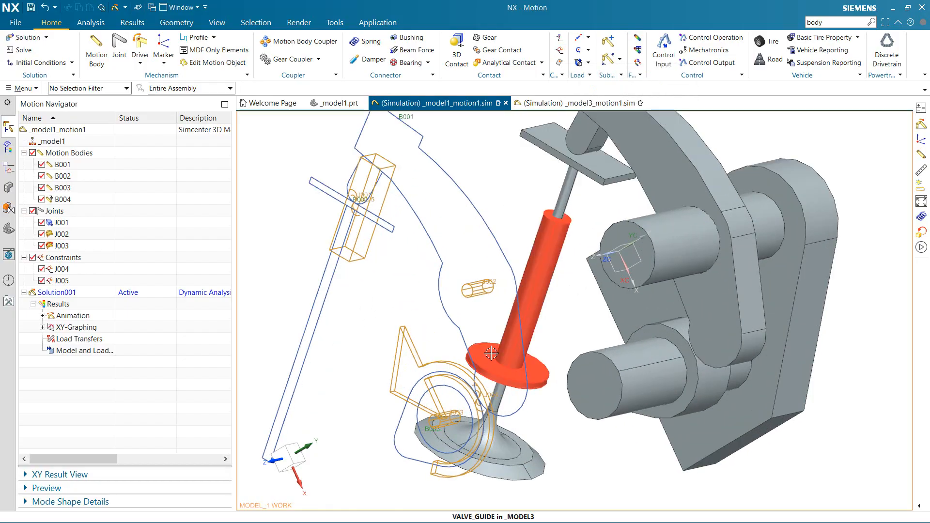
scroll(495, 356, "up", 3)
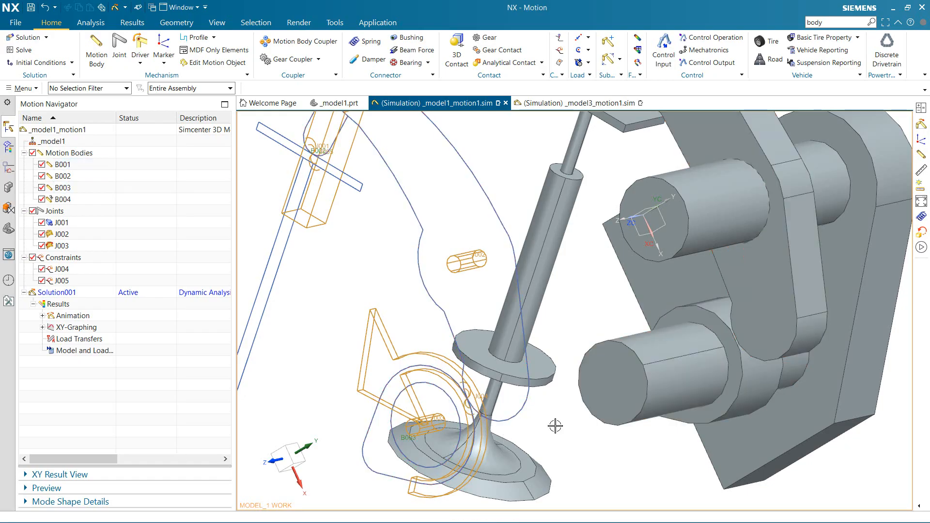
scroll(635, 340, "down", 4)
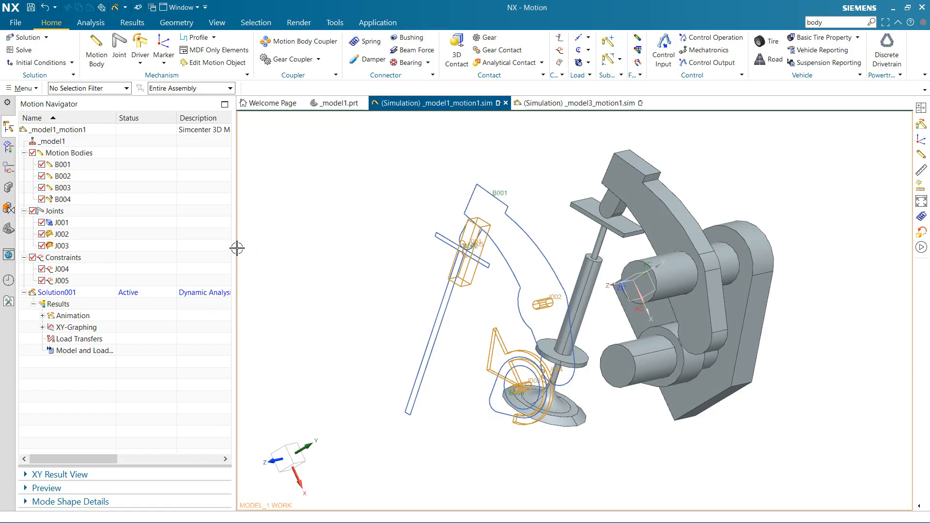
Check which motion bodies the constraints J004 and J005 act on in the _model1_motion1 simulation
left_click(68, 270)
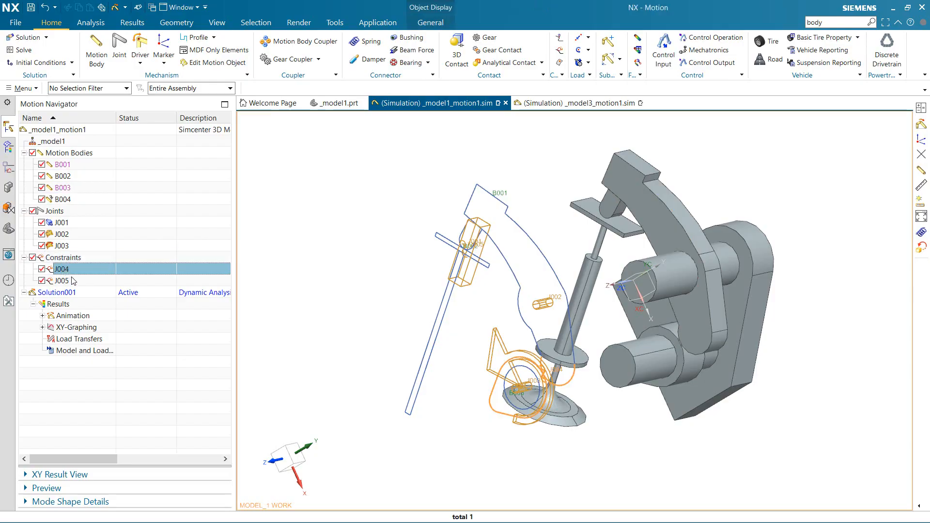
left_click(68, 279)
left_click(92, 268)
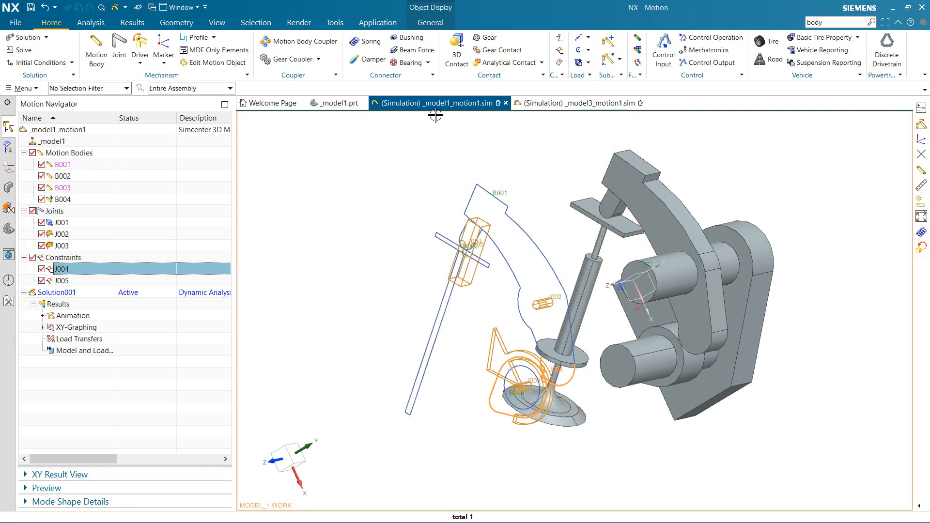
Switch to the _model3_motion1 simulation and examine its solid model, contacts G001 and G002, and spring connector S001
left_click(560, 103)
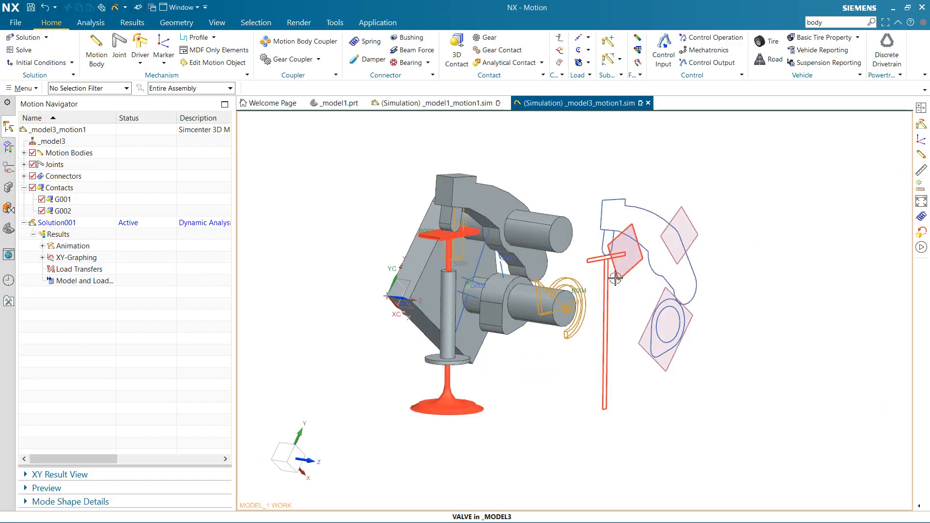
scroll(615, 278, "up", 3)
scroll(586, 278, "down", 3)
scroll(577, 274, "up", 3)
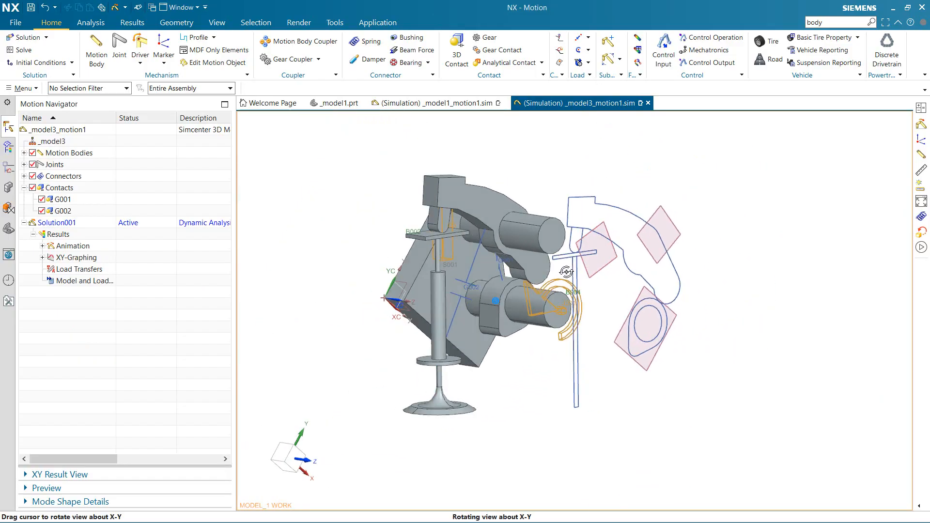
scroll(558, 278, "up", 2)
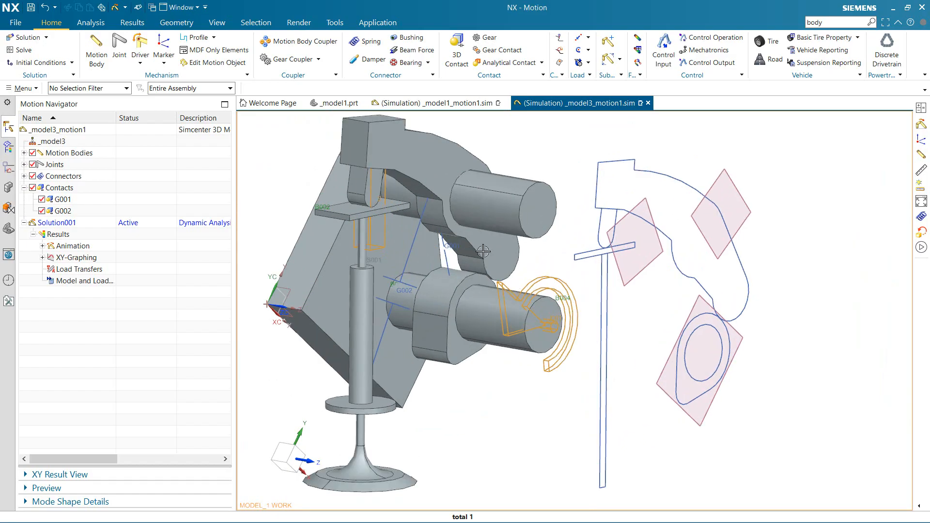
left_click(24, 176)
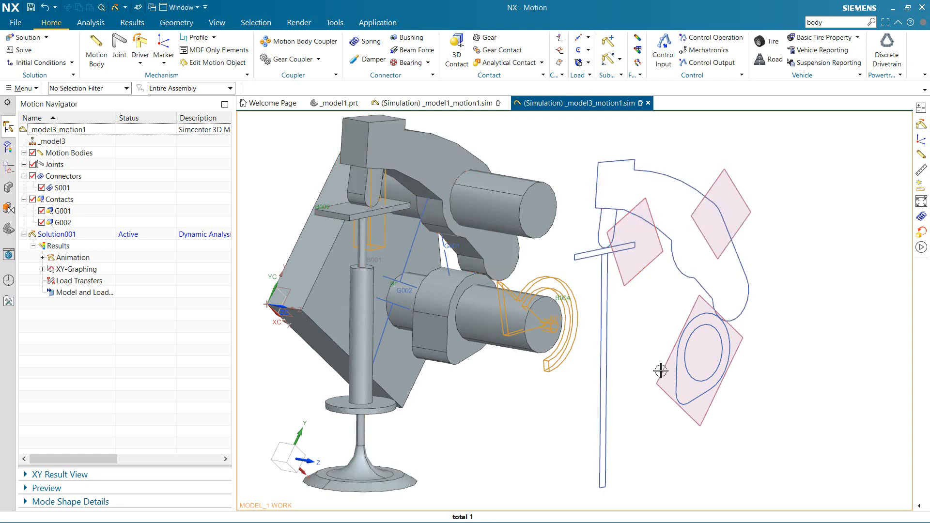
left_click(82, 213)
left_click(72, 235)
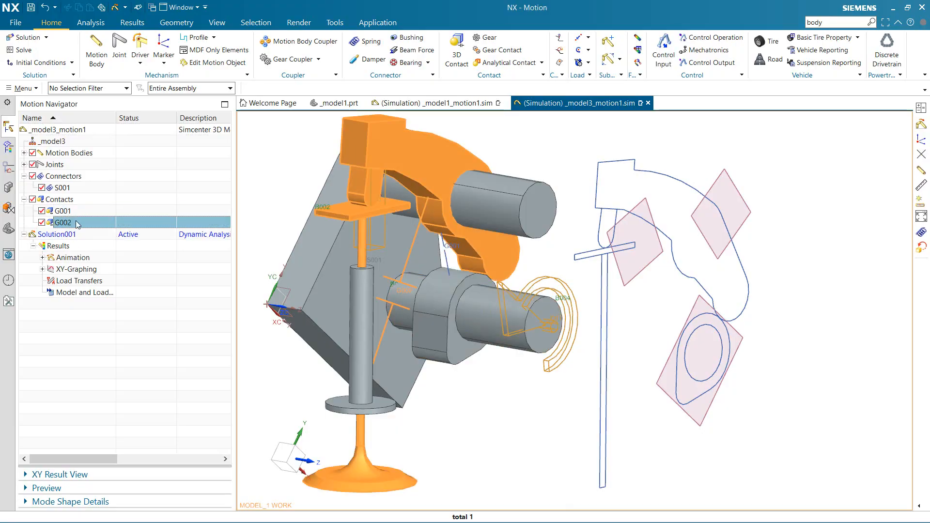
left_click(77, 224)
left_click(78, 199)
left_click(81, 187)
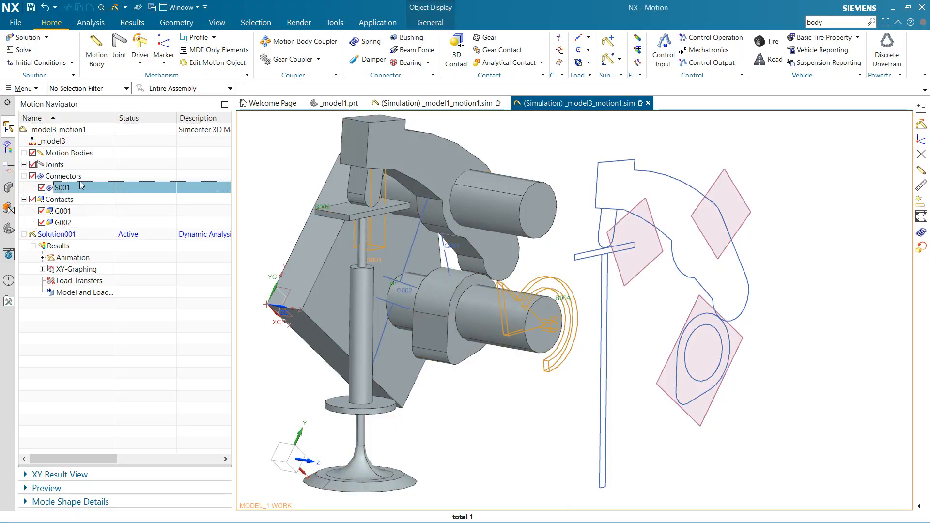
Delete all motion bodies, joints, connectors and contacts from the _model3_motion1 simulation
left_click(54, 165)
left_click(59, 154)
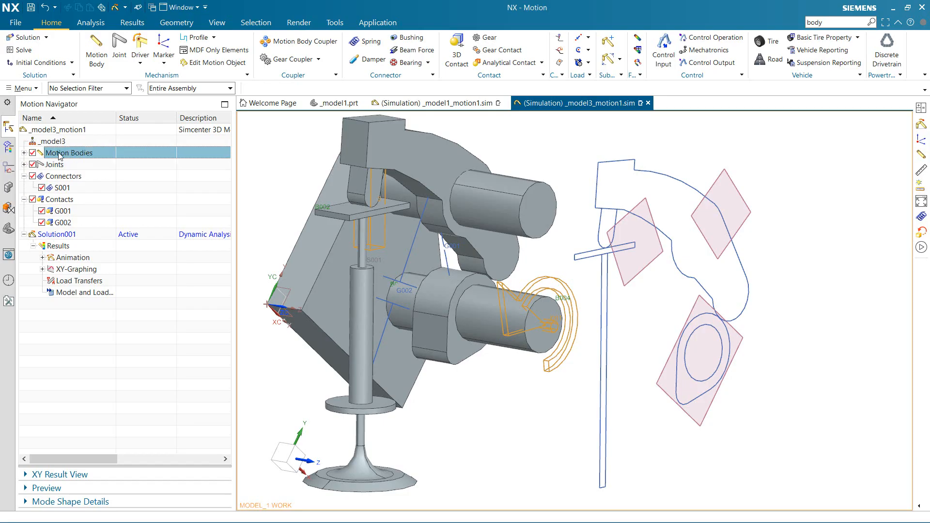
right_click(60, 154)
left_click(85, 168)
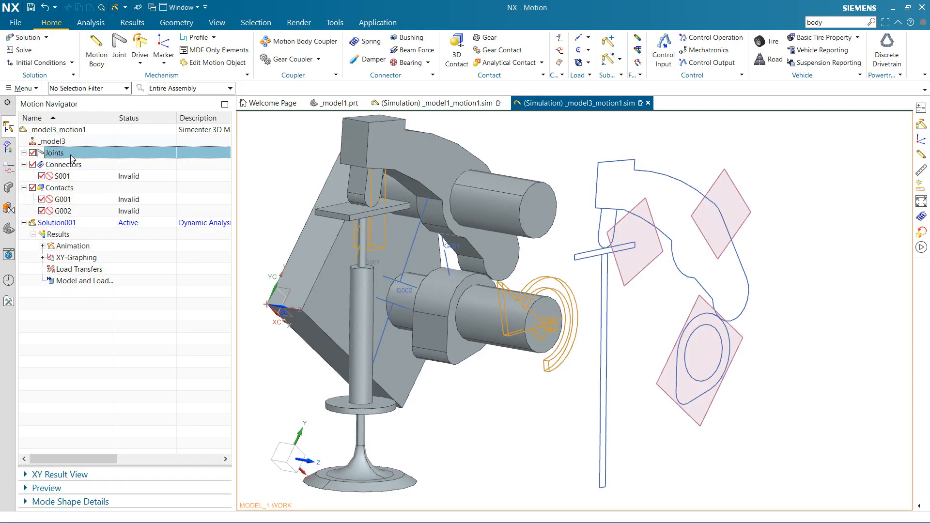
right_click(71, 154)
left_click(92, 174)
right_click(75, 154)
left_click(87, 170)
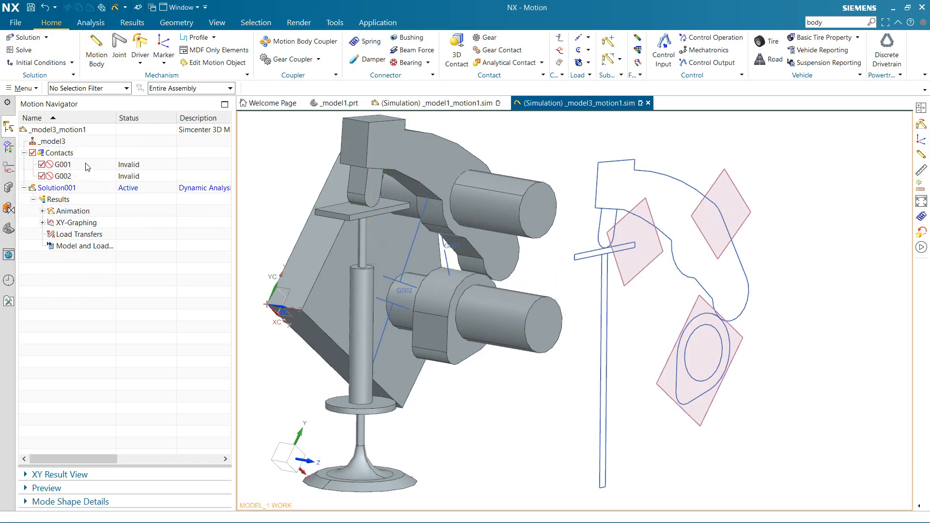
left_click(75, 154)
right_click(75, 154)
left_click(86, 169)
Delete Solution001 together with its associated result files
right_click(73, 154)
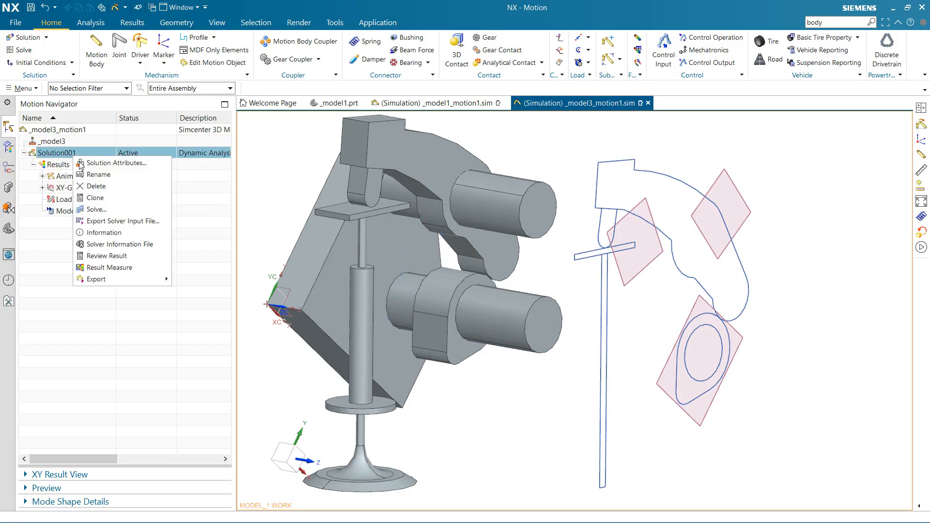
left_click(92, 186)
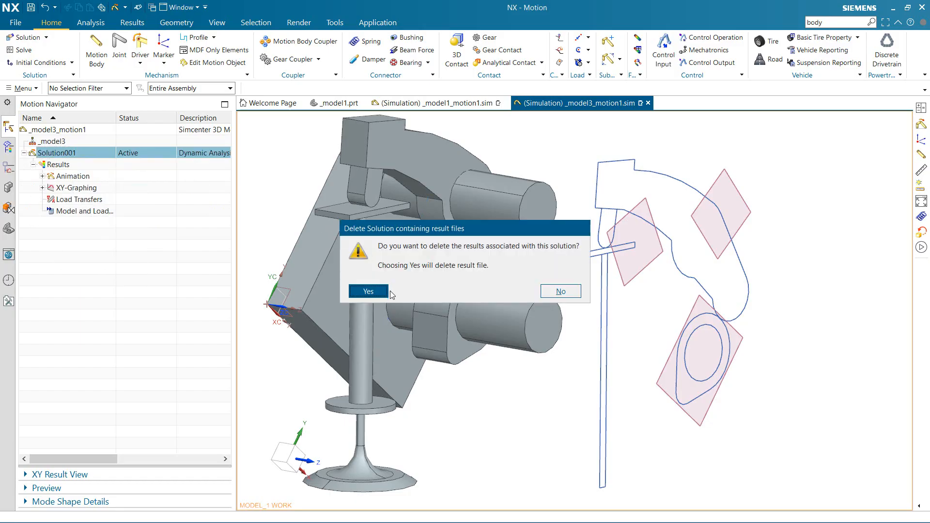
left_click(368, 291)
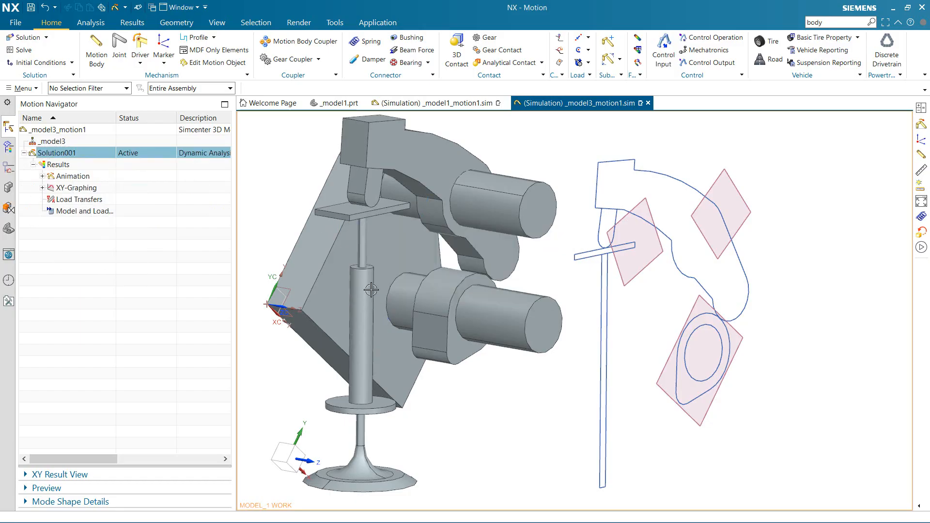
left_click(620, 260)
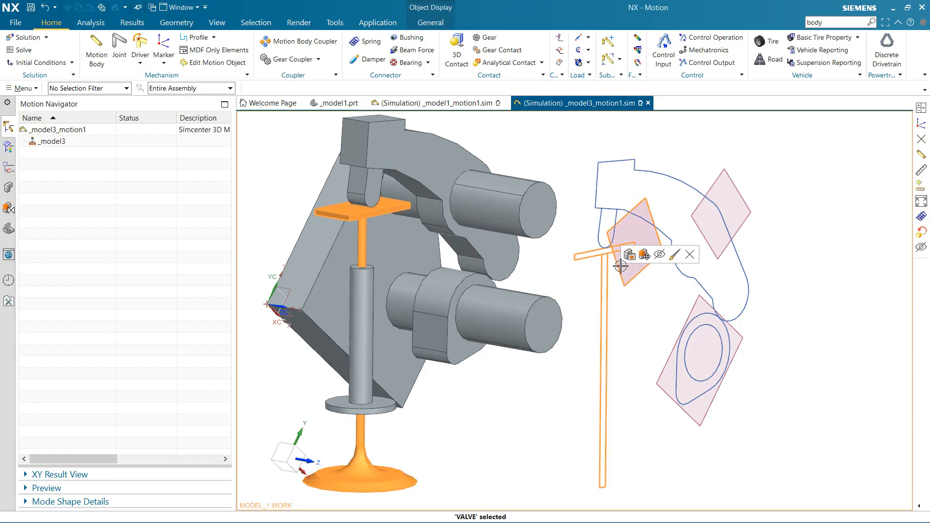
left_click(660, 254)
key("ctrl+z")
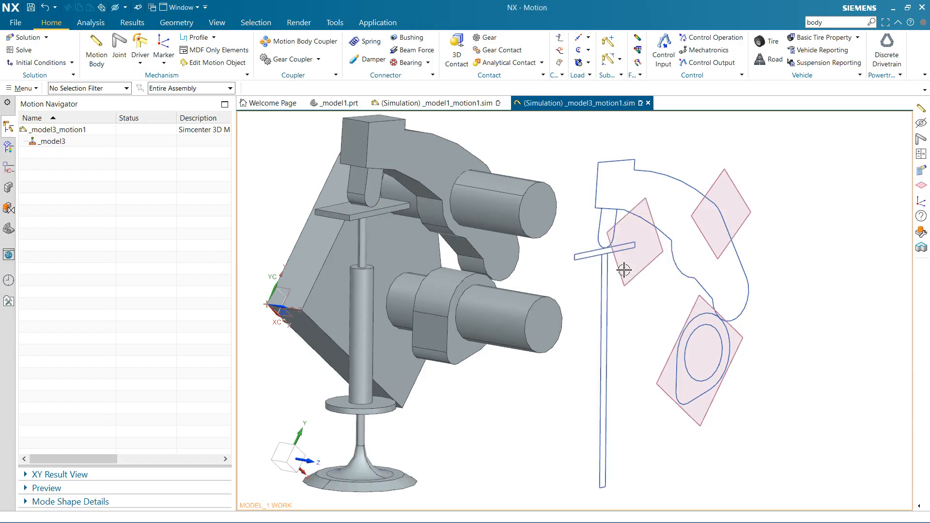
Review the components of the _model3 assembly, highlighting the rocker, and return to the motion model tree
left_click(9, 188)
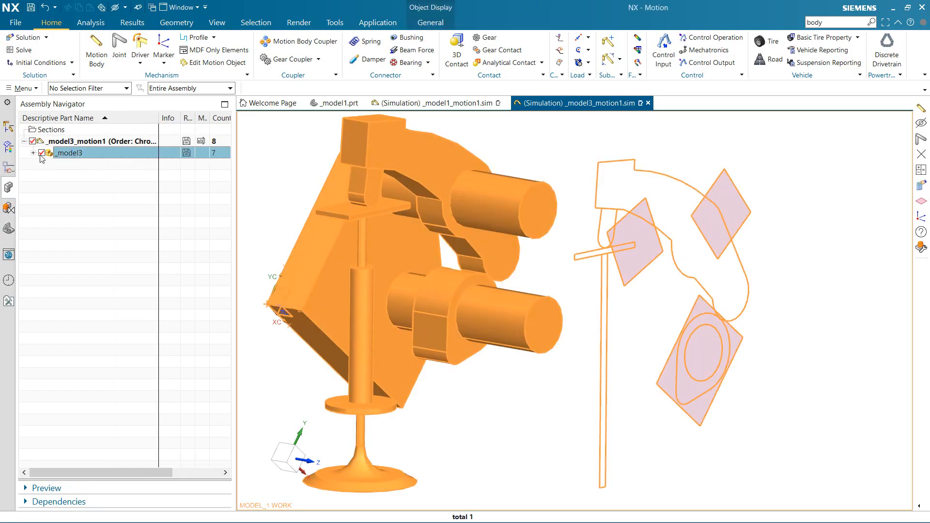
left_click(33, 153)
left_click(89, 167)
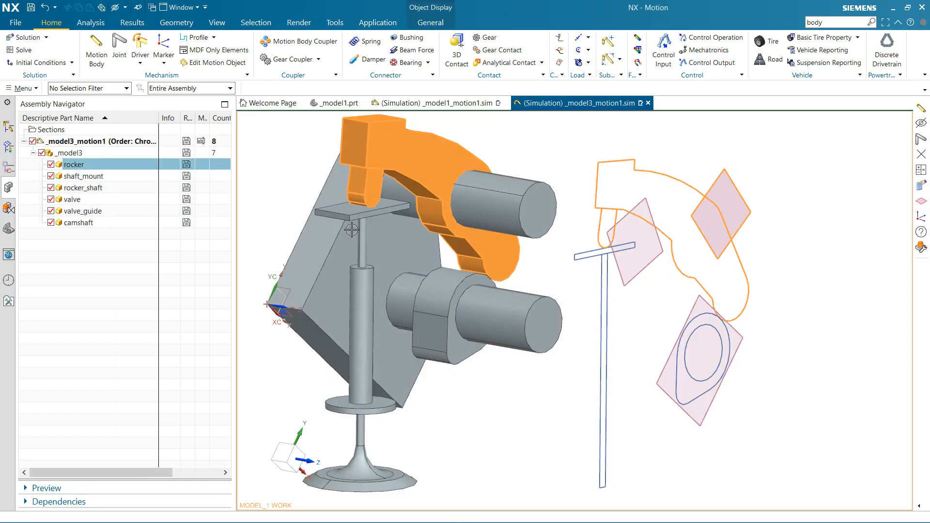
left_click(106, 292)
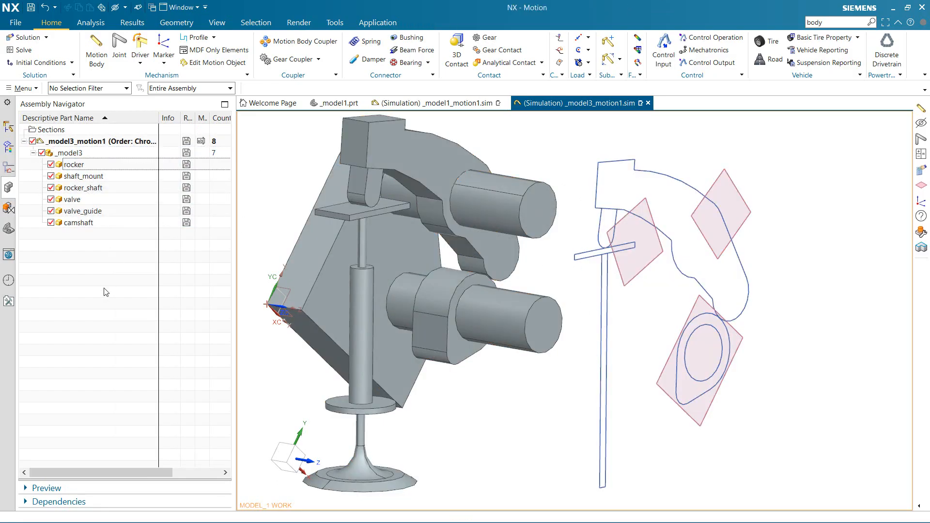
left_click(9, 142)
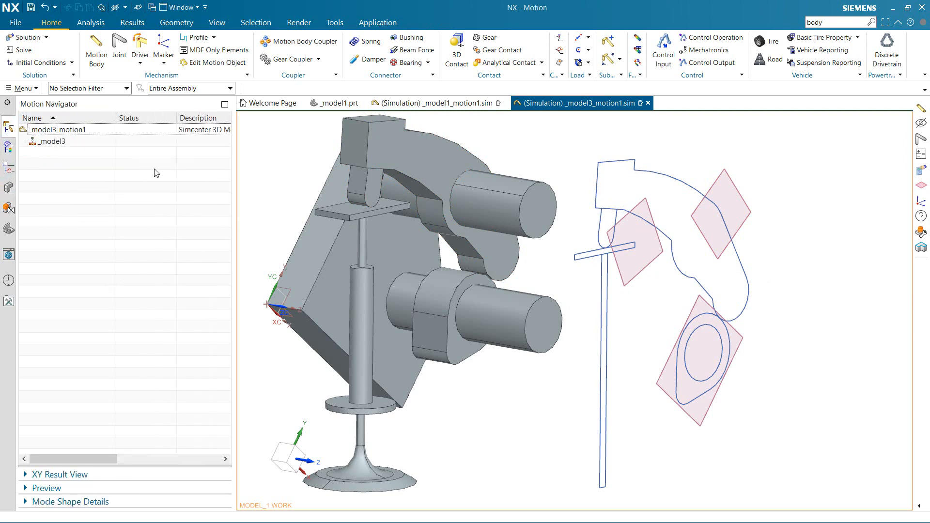
Create a fixed motion body B001 from the shaft mount, rocker shaft and valve guide solids
middle_click_drag(445, 278, 526, 294, "shift")
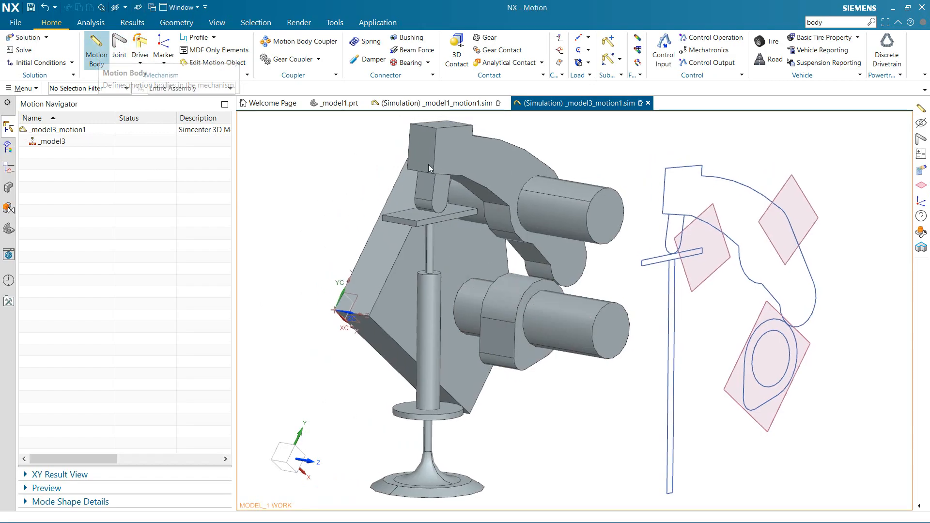
left_click(97, 49)
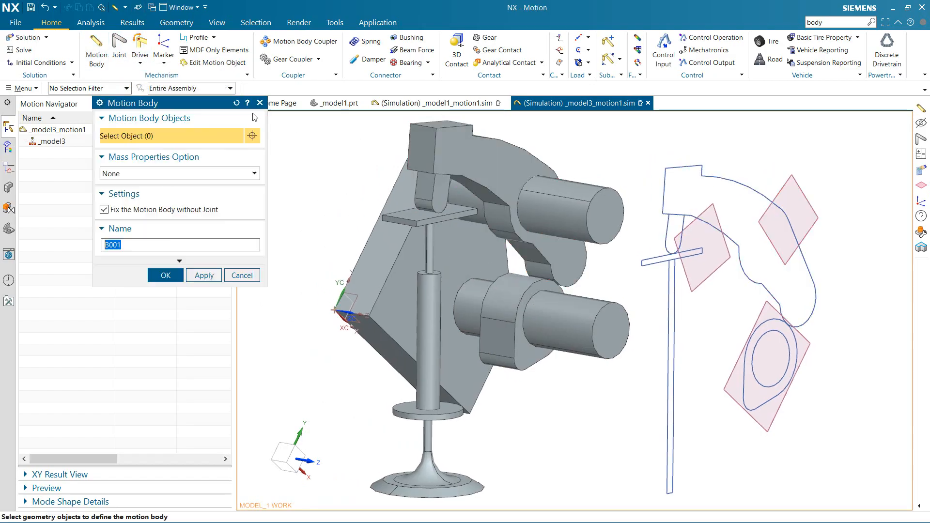
left_click(395, 254)
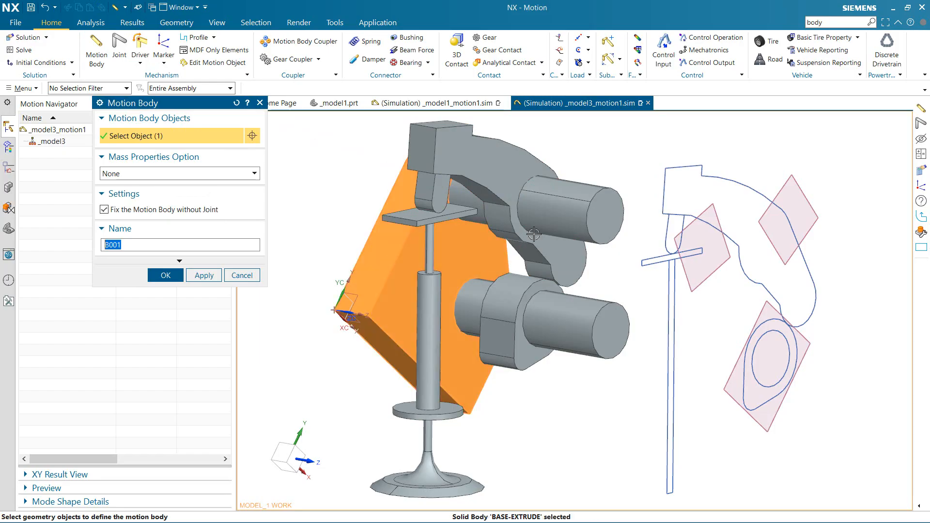
left_click(584, 238)
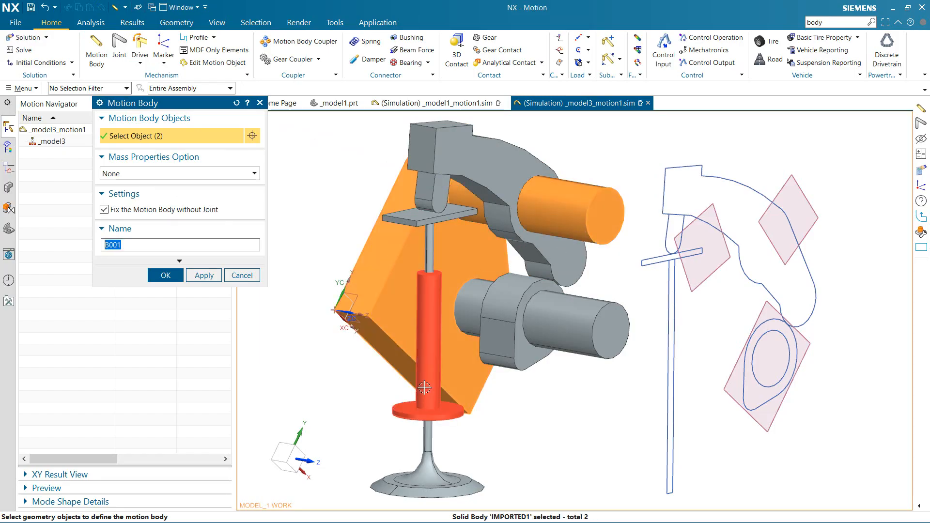
left_click(418, 350)
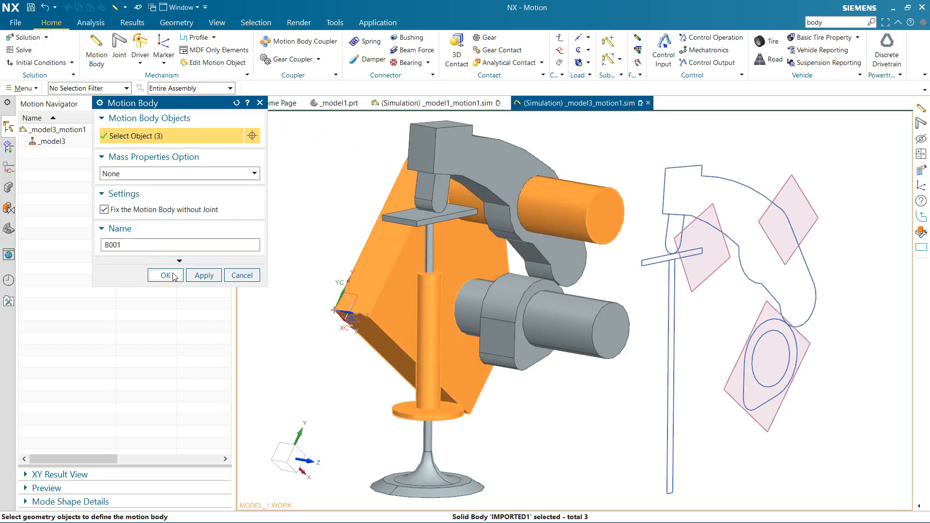
left_click(206, 274)
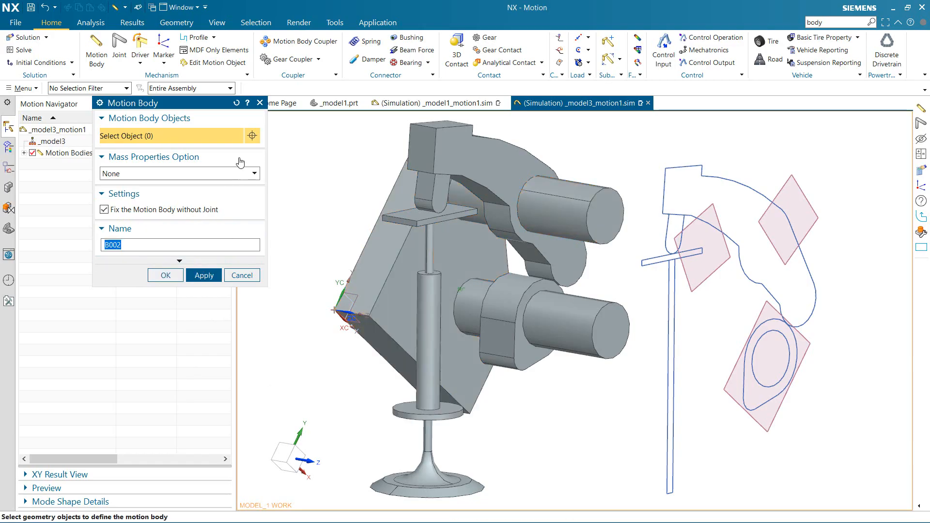
Create motion body B002 from the rocker solid without fixing it
left_click(482, 163)
left_click(157, 211)
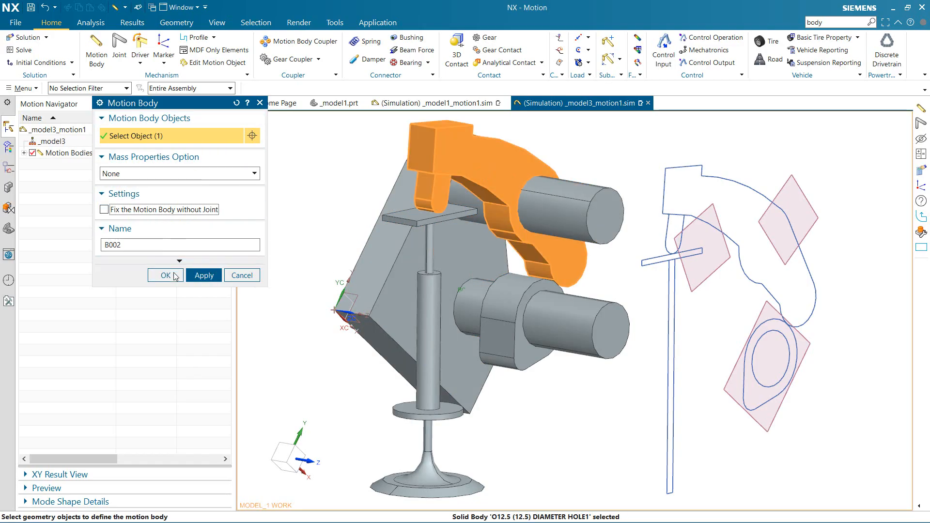
left_click(204, 275)
Create unfixed motion bodies B003 from the camshaft and B004 from the valve, and finish defining bodies
left_click(563, 317)
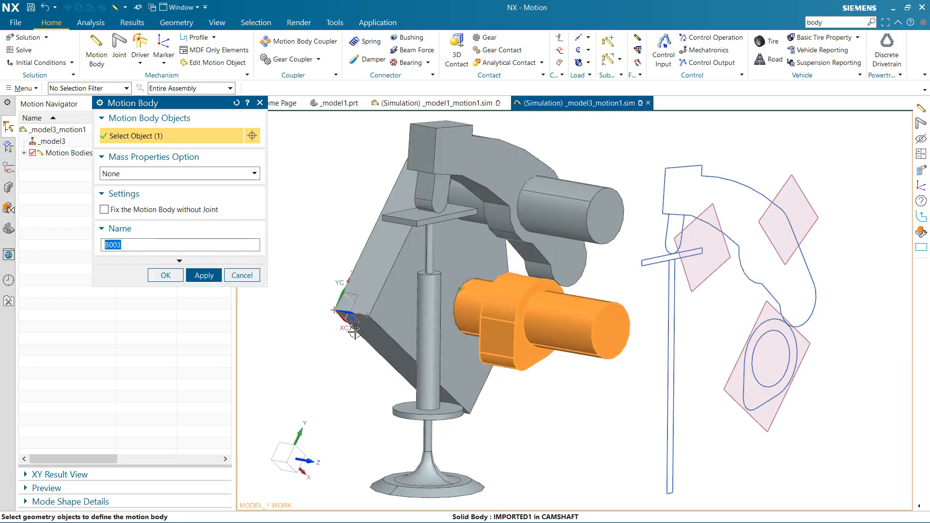
left_click(165, 276)
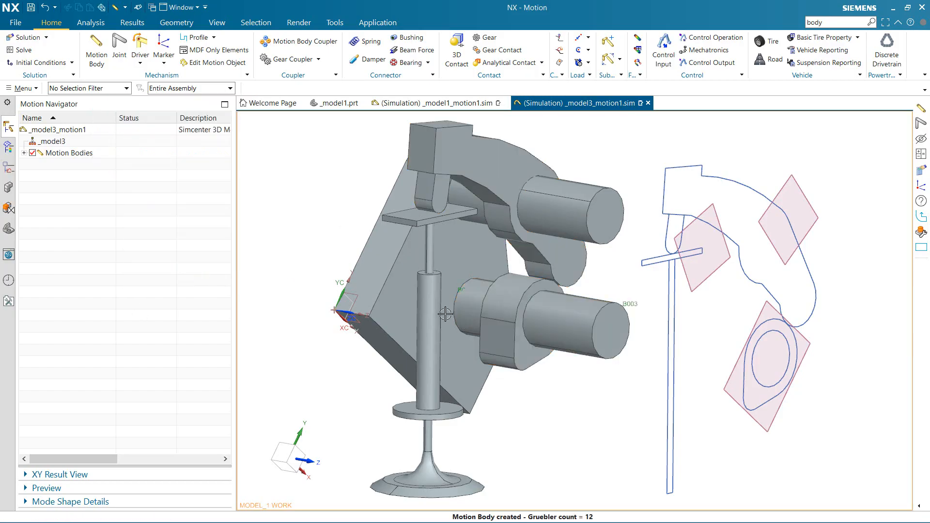
left_click(97, 49)
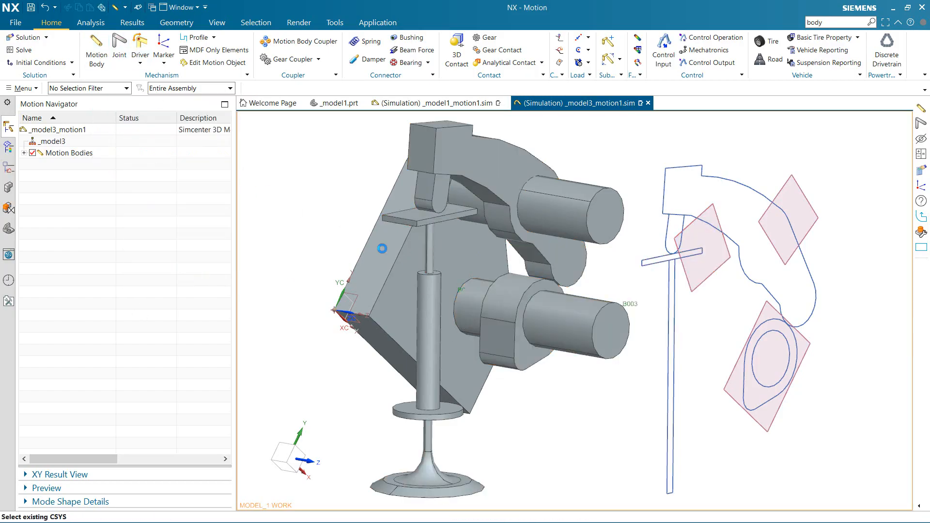
left_click(424, 226)
middle_click(404, 230)
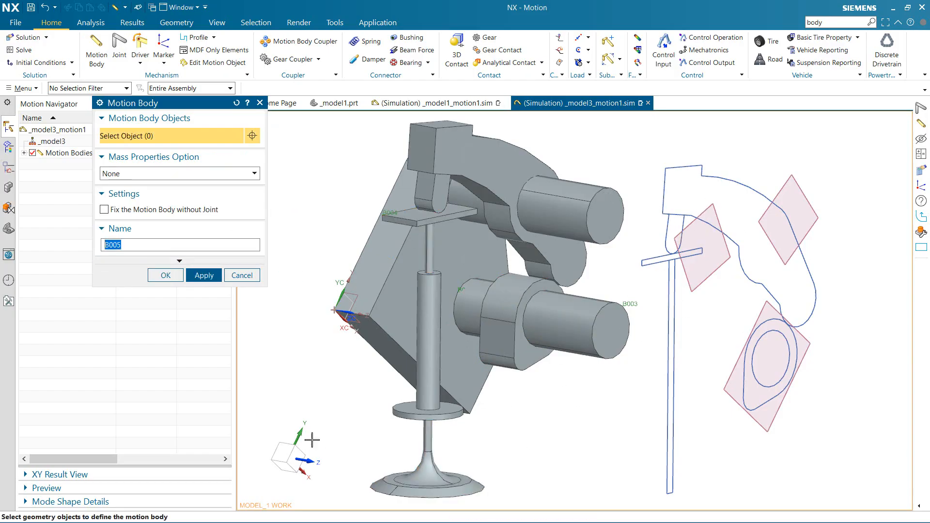
left_click(177, 278)
Check the geometry assigned to each of the motion bodies B001 to B004
left_click(24, 153)
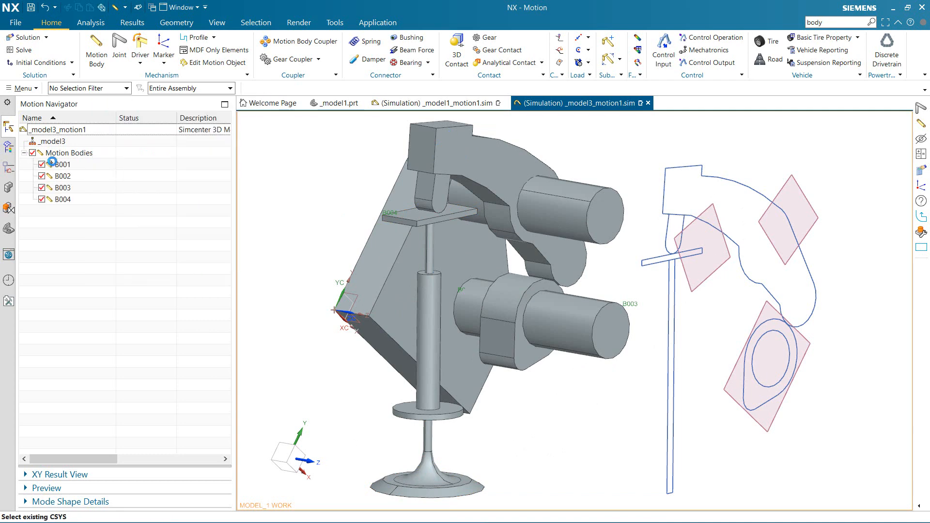
left_click(57, 165)
left_click(70, 175)
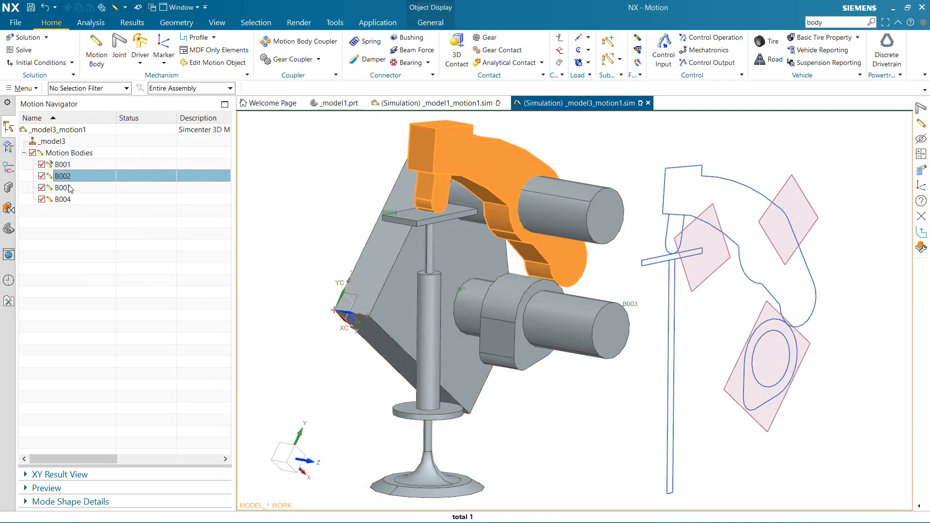
left_click(70, 187)
left_click(70, 200)
left_click(97, 238)
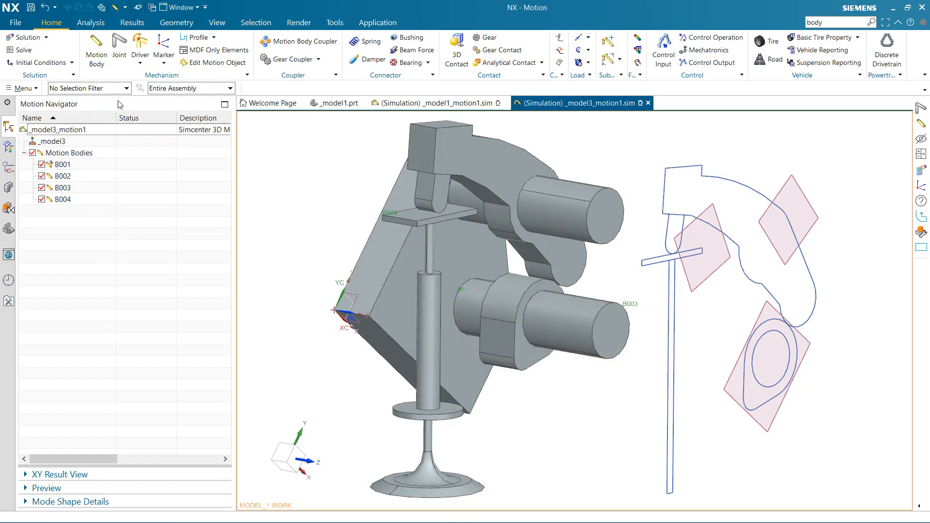
Set up a revolute joint with the camshaft as action body and its origin at the centre of the camshaft's circular edge beside the cam
left_click(125, 44)
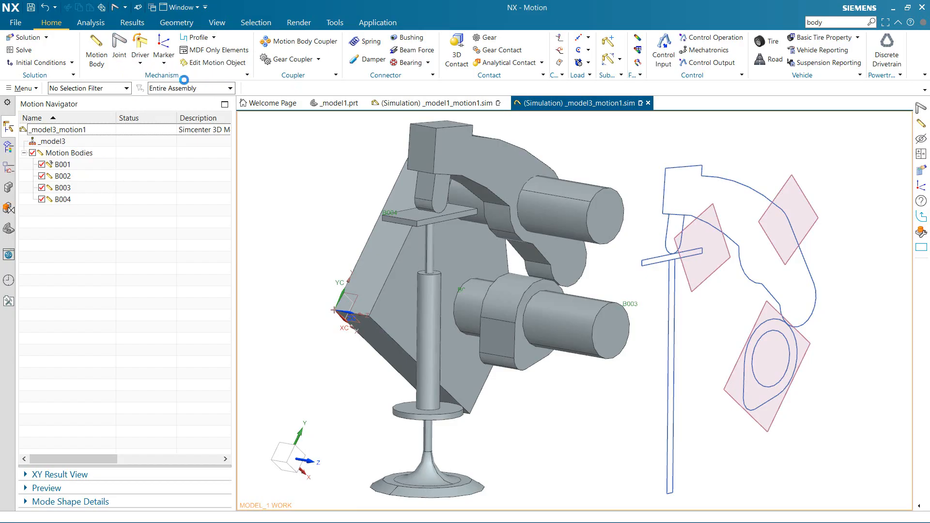
left_click(231, 155)
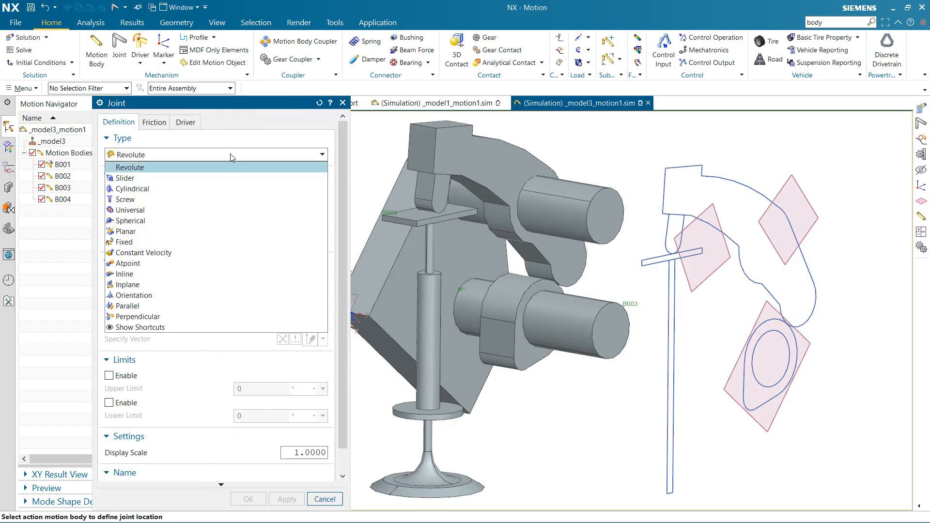
left_click(231, 167)
mouse_move(516, 326)
middle_mouse_down()
mouse_move(546, 328)
mouse_move(484, 276)
middle_mouse_up()
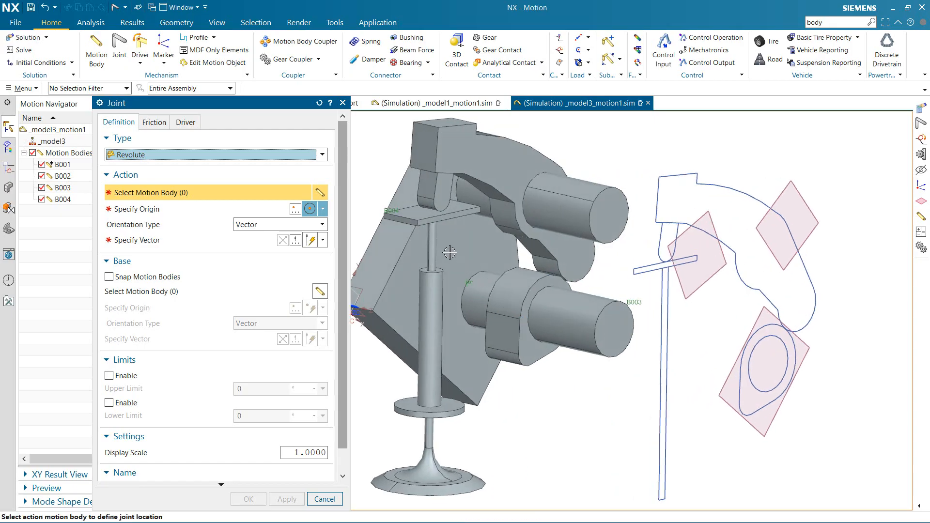
left_click(519, 298)
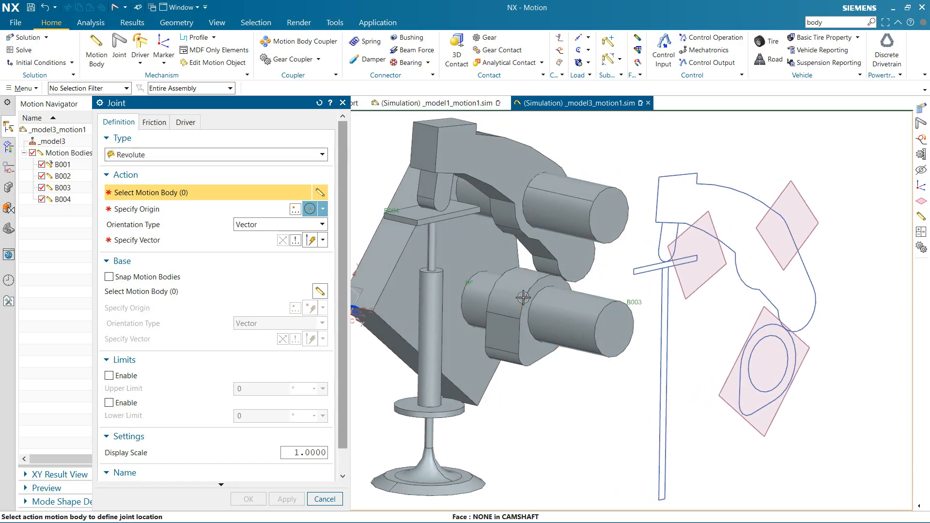
left_click(171, 216)
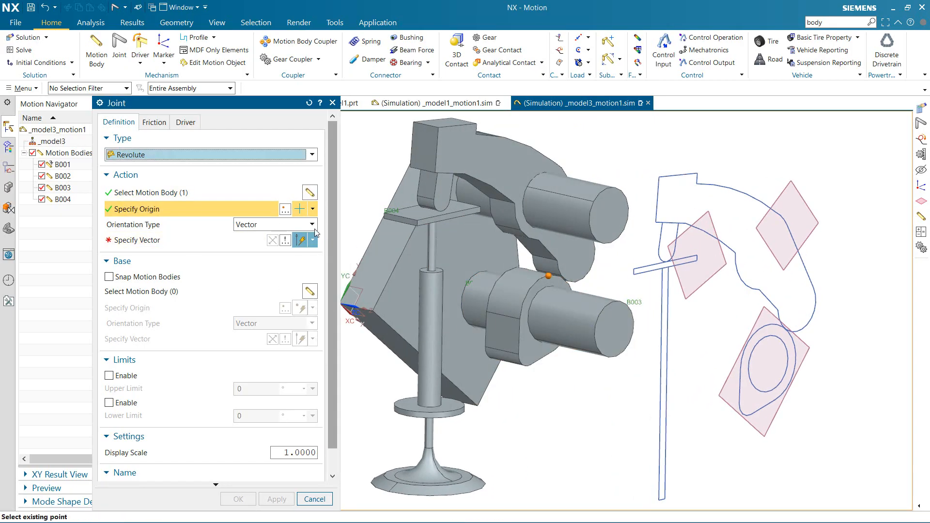
left_click(313, 209)
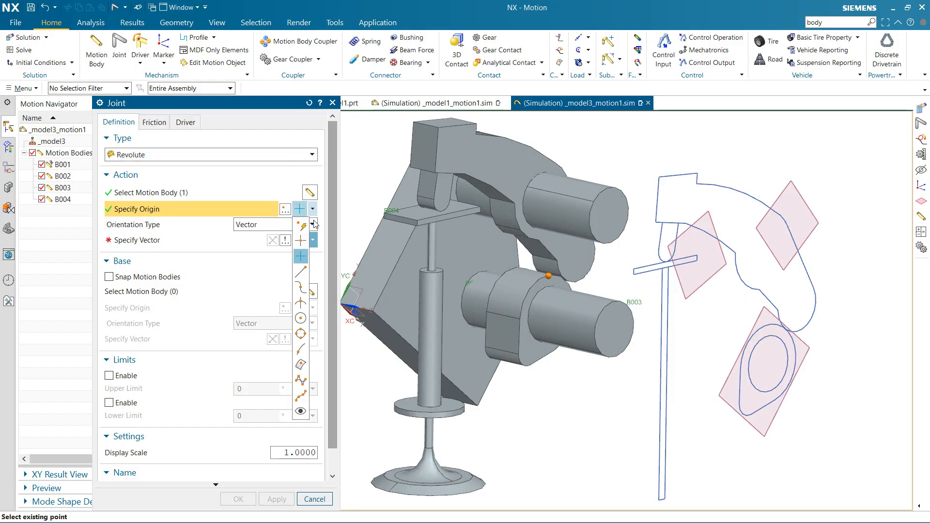
left_click(301, 318)
left_click(535, 308)
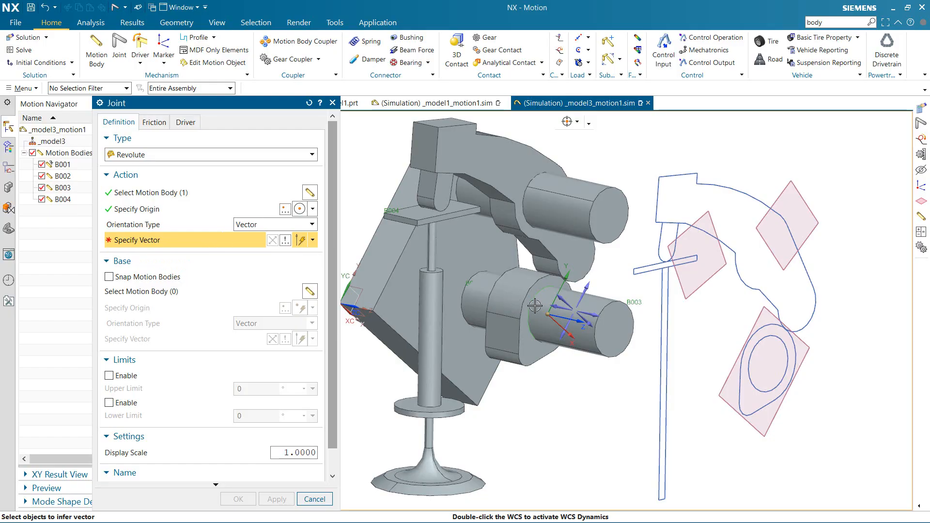
Orient the camshaft joint's vector normal to the cam's side face, set B001 as base body and create the joint
left_click(550, 326)
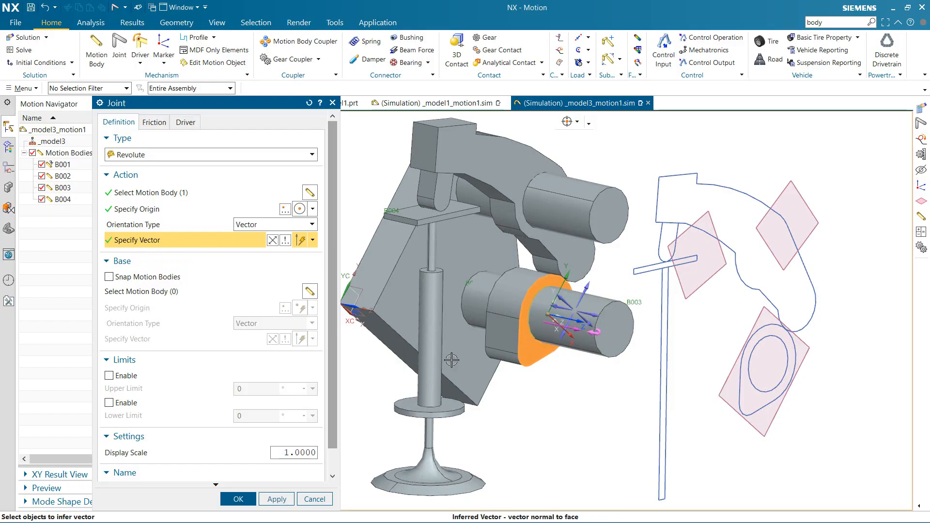
left_click(388, 278)
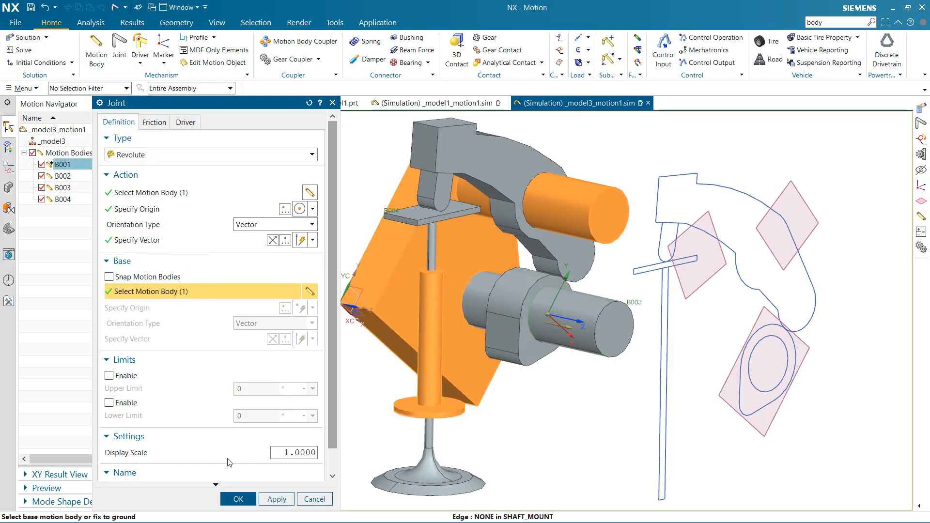
left_click(277, 499)
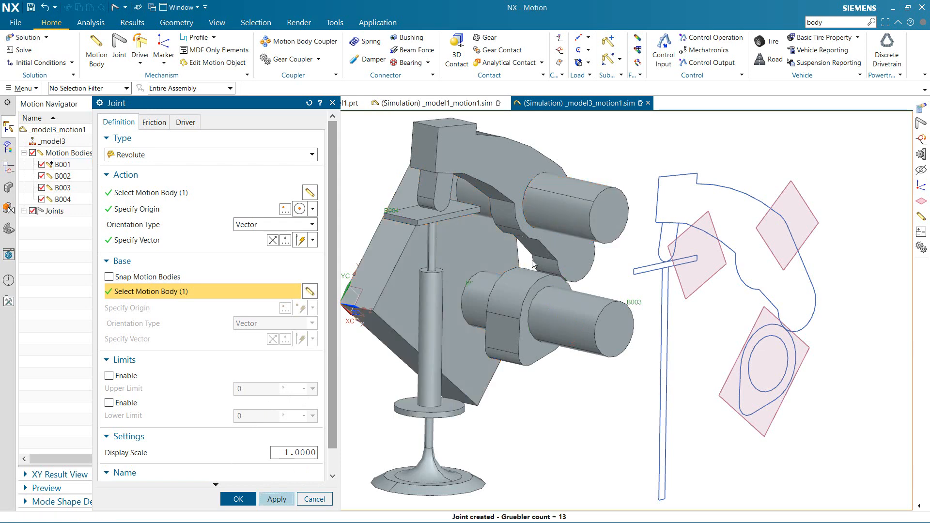
Set the rocker as action body of a second revolute joint, with its origin at the centre of the rocker shaft's end circle
left_click(490, 180)
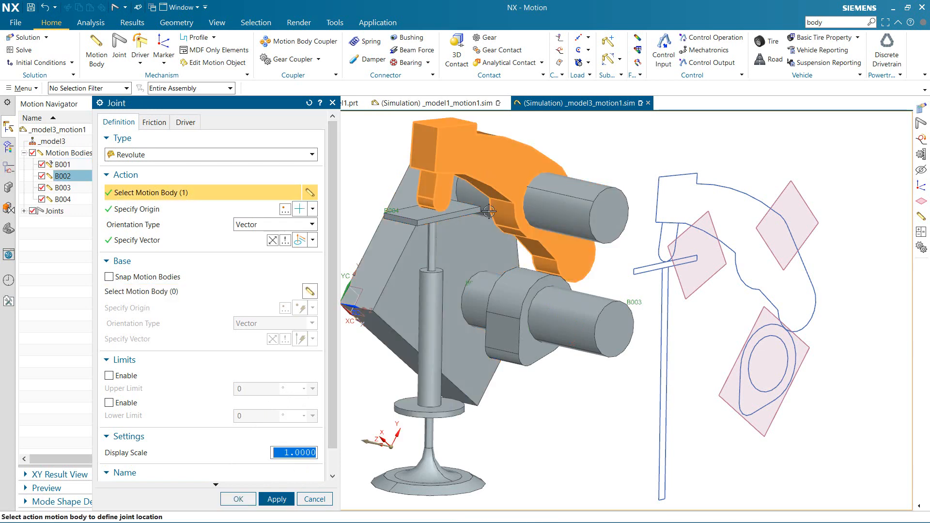
left_click(179, 197)
left_click(146, 209)
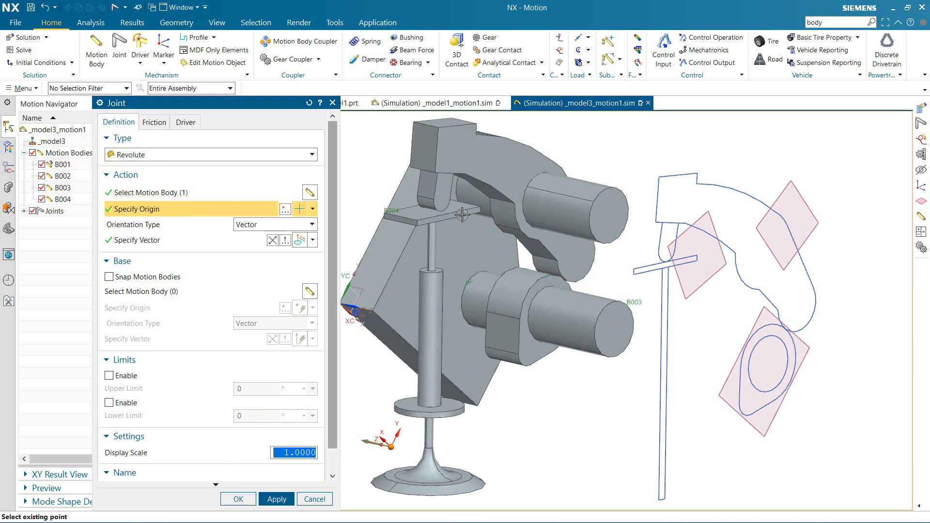
left_click(312, 209)
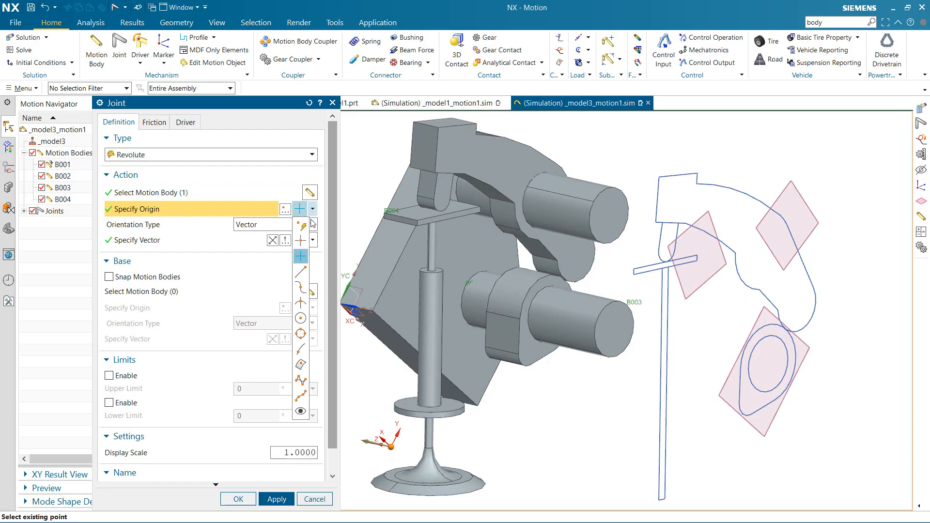
left_click(301, 318)
left_click(600, 203)
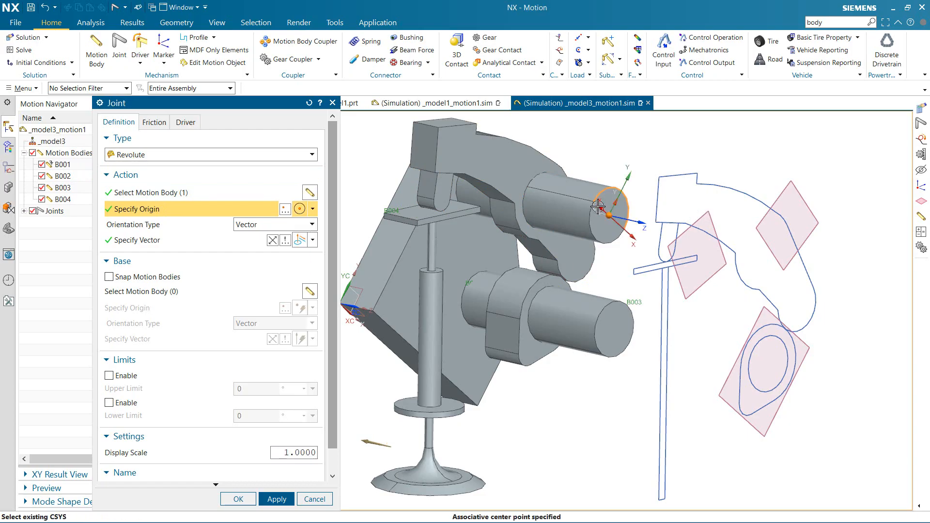
Reverse the rocker joint's vector to point outward along the rocker shaft and create the joint without a base body
left_click(175, 240)
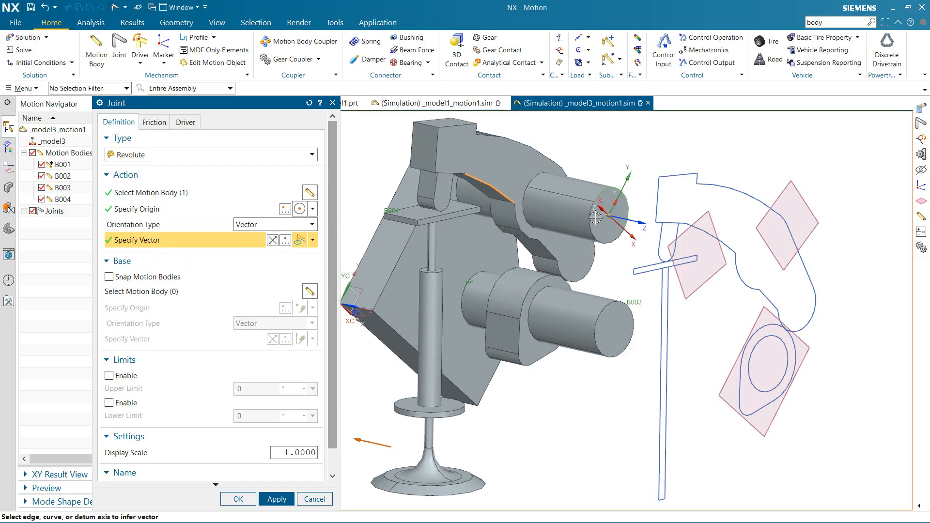
mouse_move(612, 260)
middle_mouse_down()
mouse_move(599, 252)
mouse_move(616, 245)
middle_mouse_up()
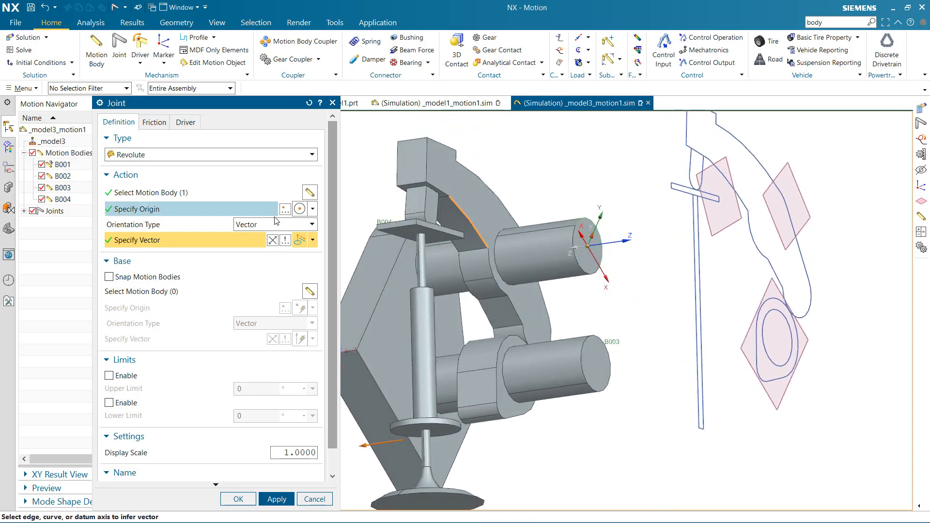
left_click(272, 240)
left_click(273, 240)
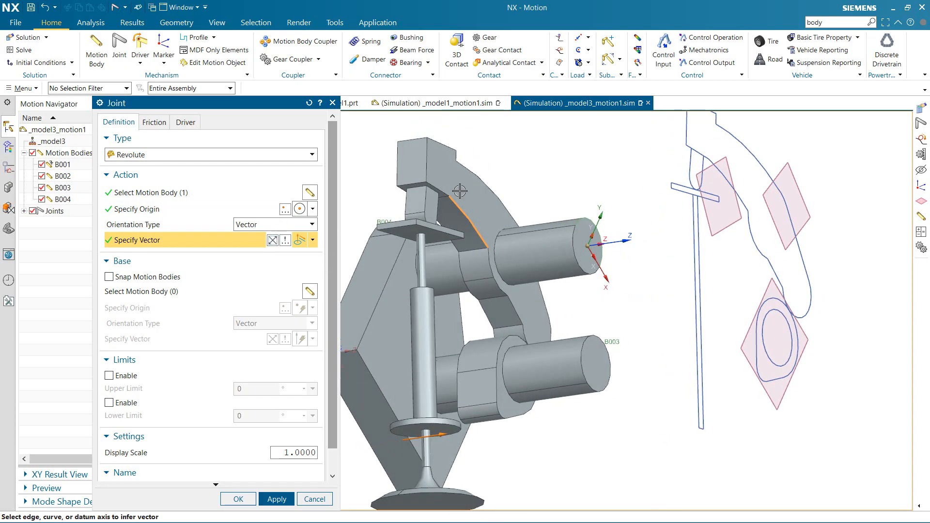
middle_click_drag(483, 281, 492, 292)
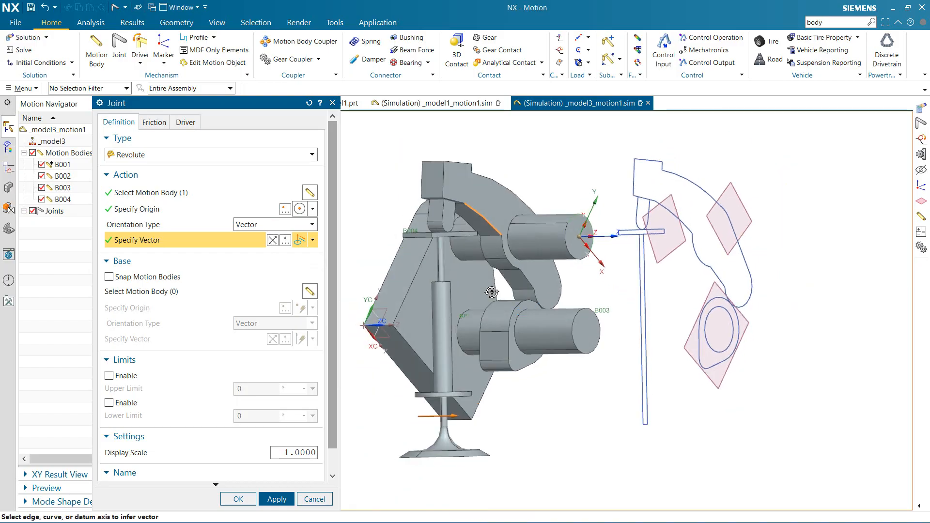
left_click(202, 209)
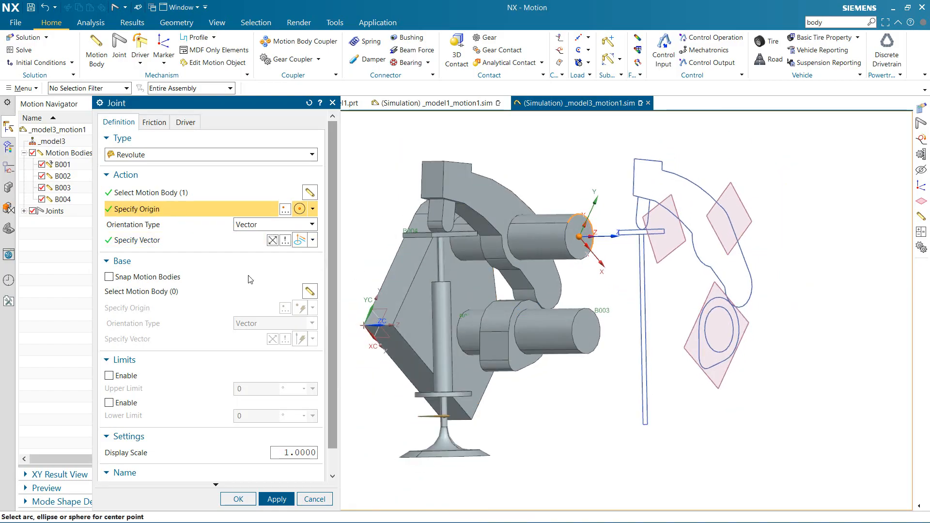
left_click(277, 499)
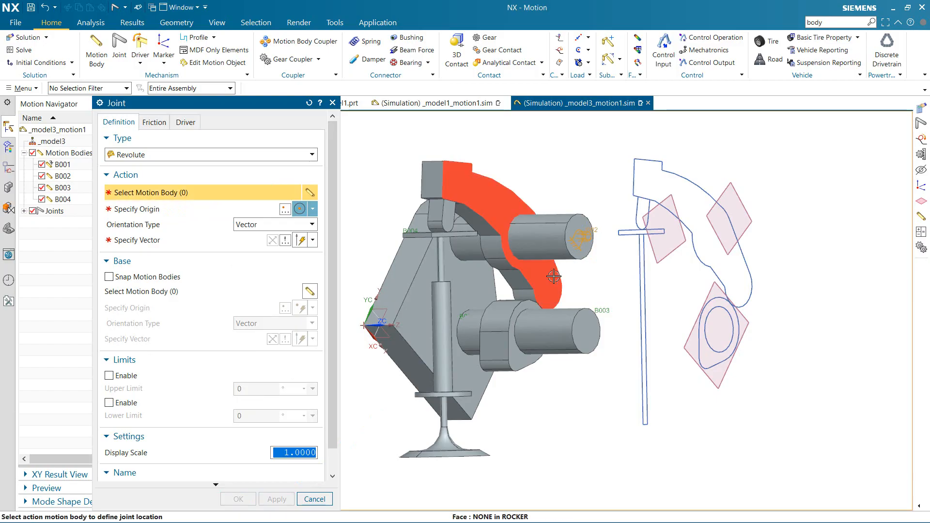
Set up a slider joint with the valve as action body, keeping the inferred origin point on the valve
left_click(189, 159)
left_click(177, 176)
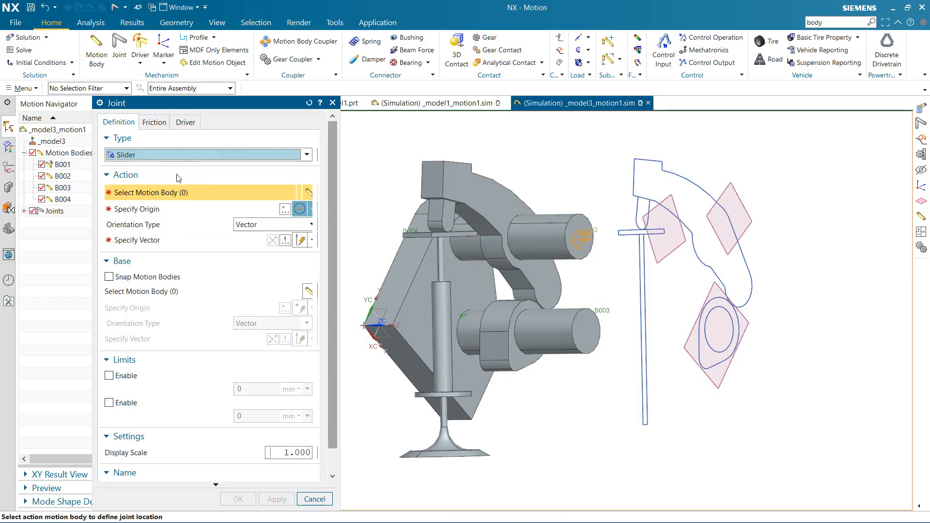
left_click(441, 251)
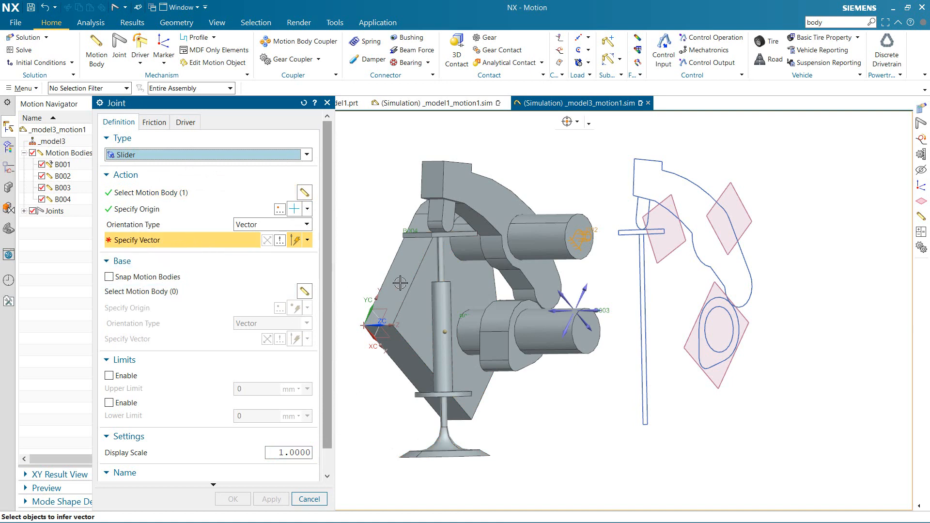
left_click(203, 214)
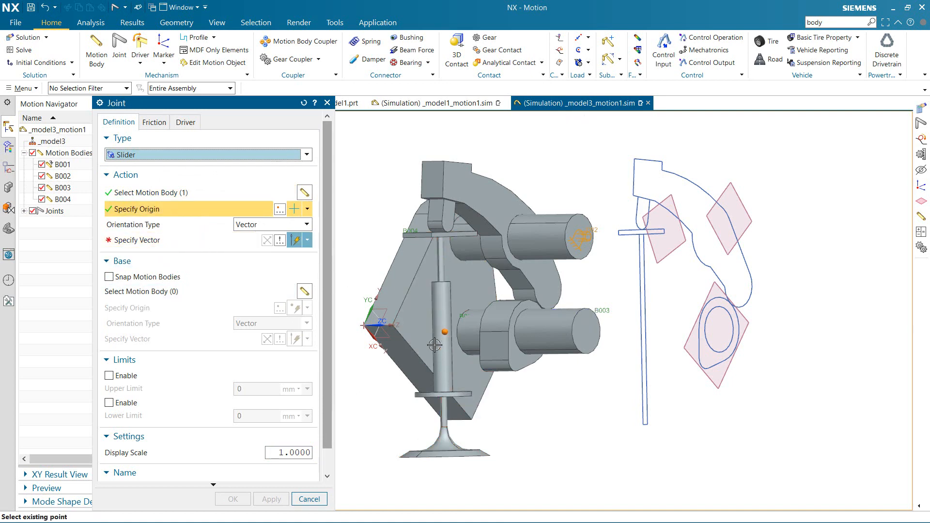
middle_click_drag(459, 336, 442, 266)
left_click(440, 260)
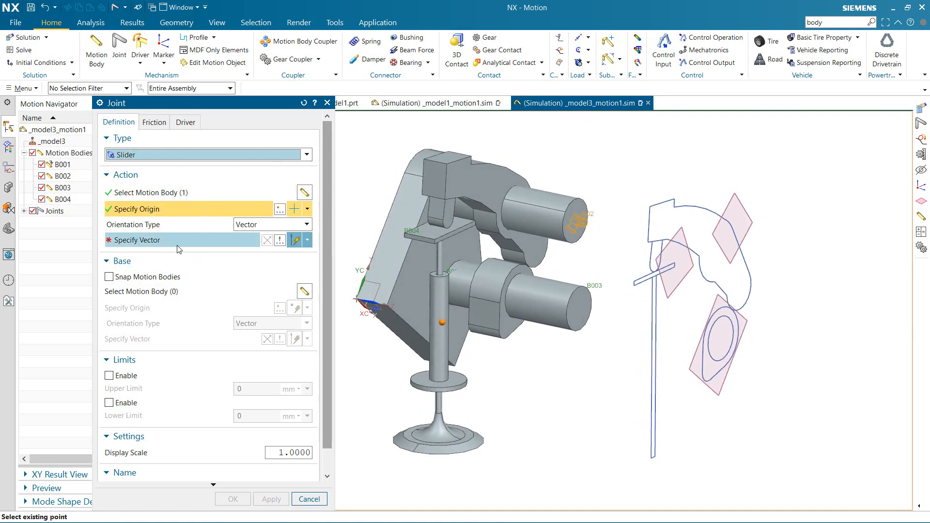
Align the slider joint's vector with the straight lengthwise edge of the valve guide, pointing up toward the rocker
scroll(427, 265, "up", 5)
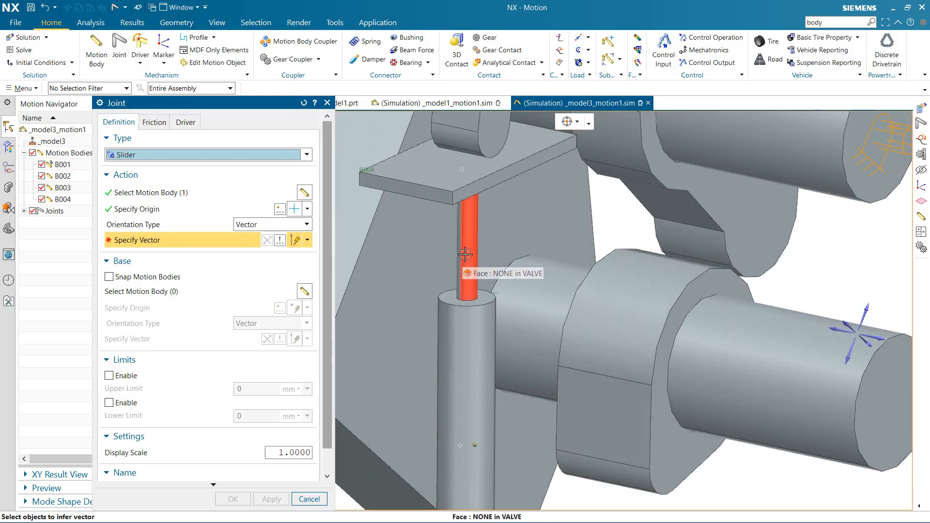
scroll(463, 257, "down", 5)
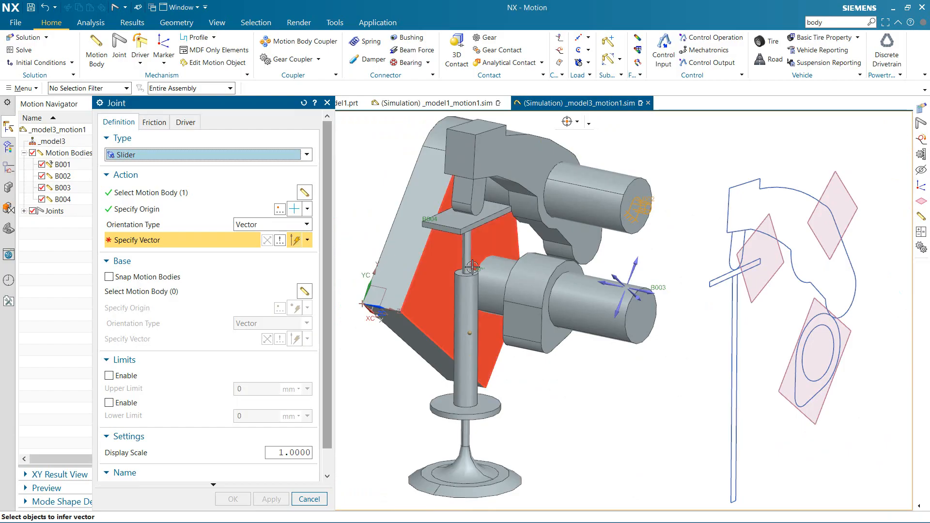
middle_click_drag(487, 412, 517, 413)
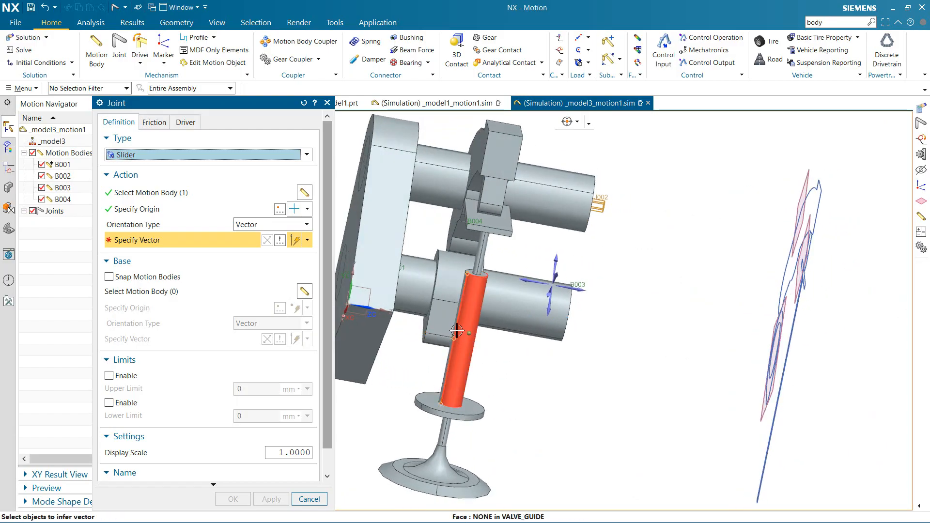
scroll(455, 334, "up", 5)
left_click(456, 316)
scroll(480, 325, "down", 5)
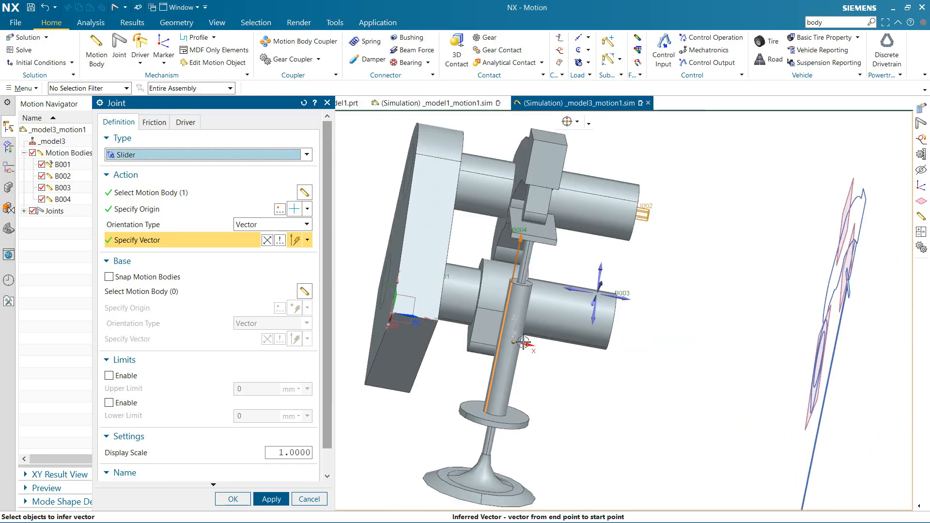
middle_click_drag(490, 329, 508, 329)
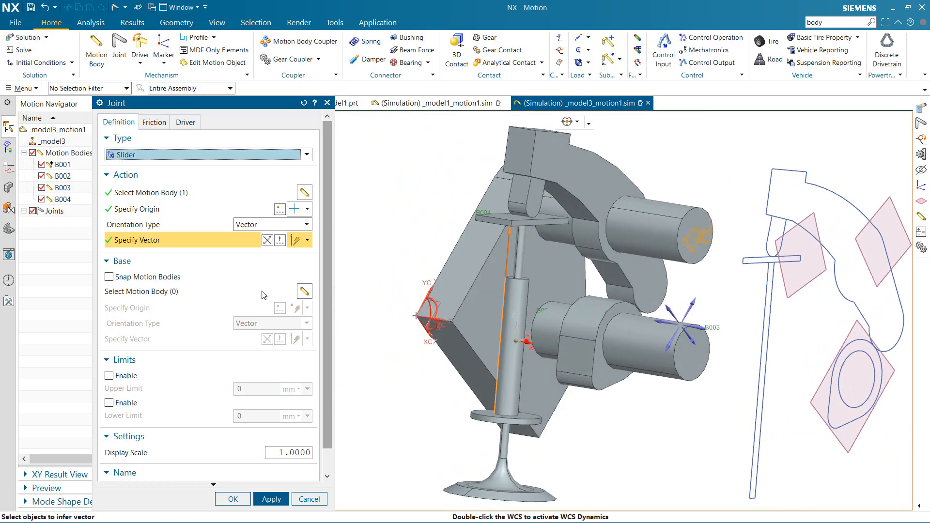
Set B001 as the slider joint's base body via the valve guide, create the joint and finish defining joints
left_click(200, 291)
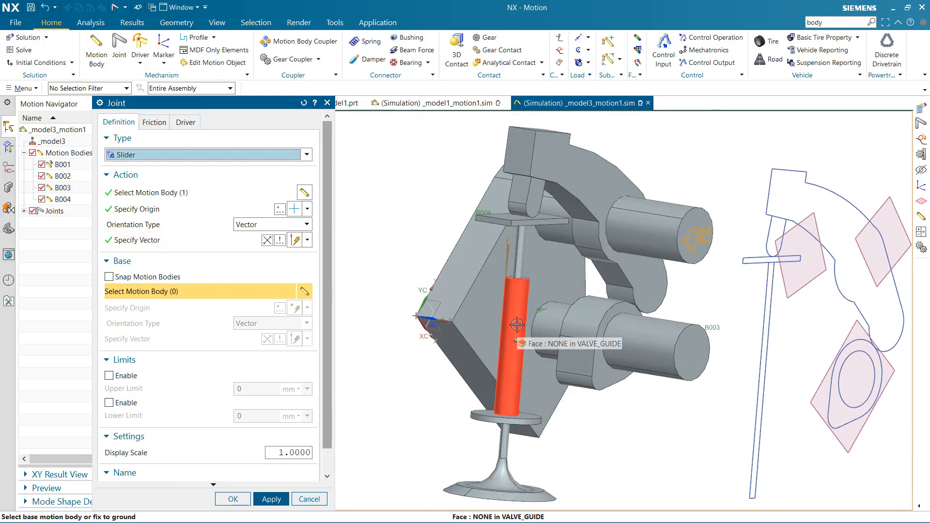
left_click(442, 357)
left_click(259, 500)
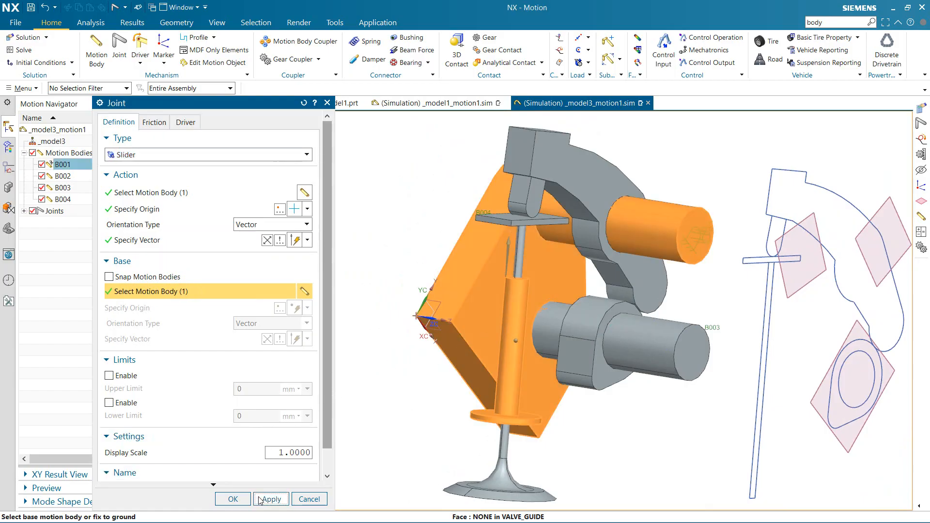
left_click(306, 499)
Expand the list of joints and examine which motion bodies and location joints J001 and J002 use
left_click(27, 214)
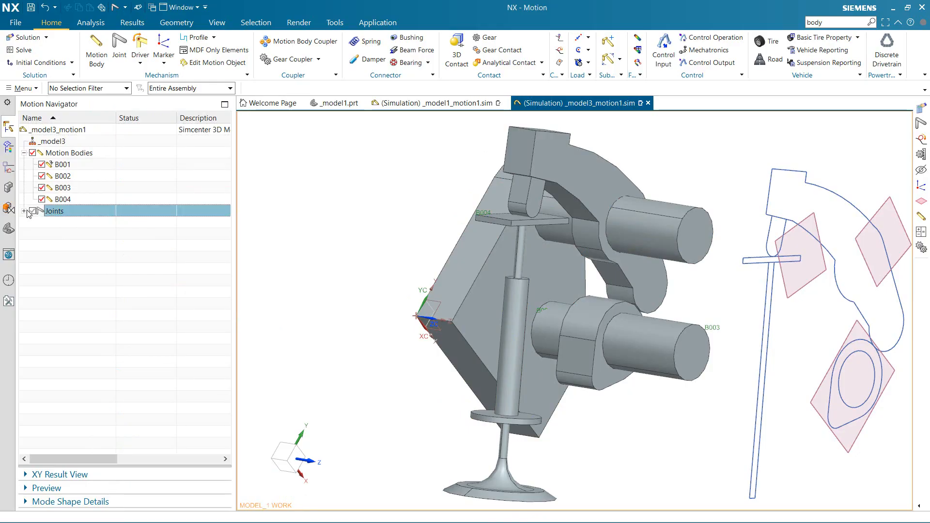
left_click(24, 211)
left_click(69, 224)
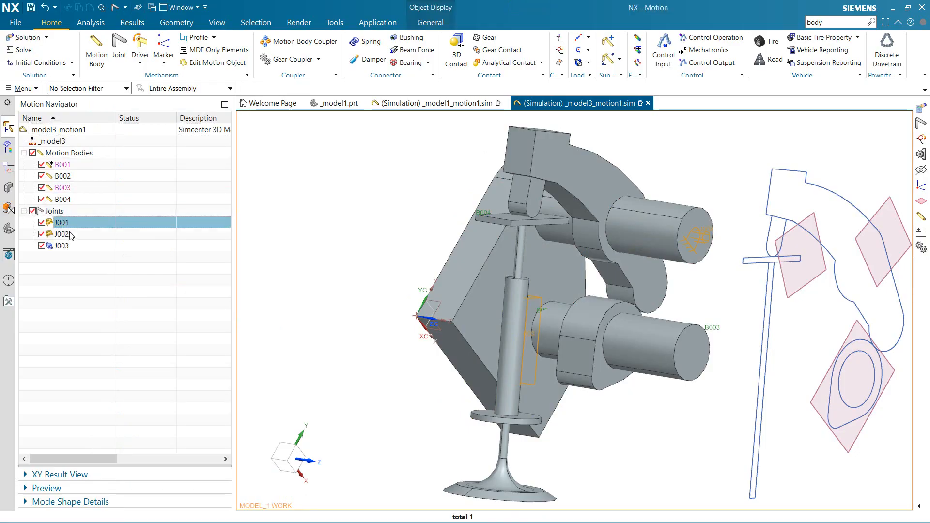
left_click(67, 237)
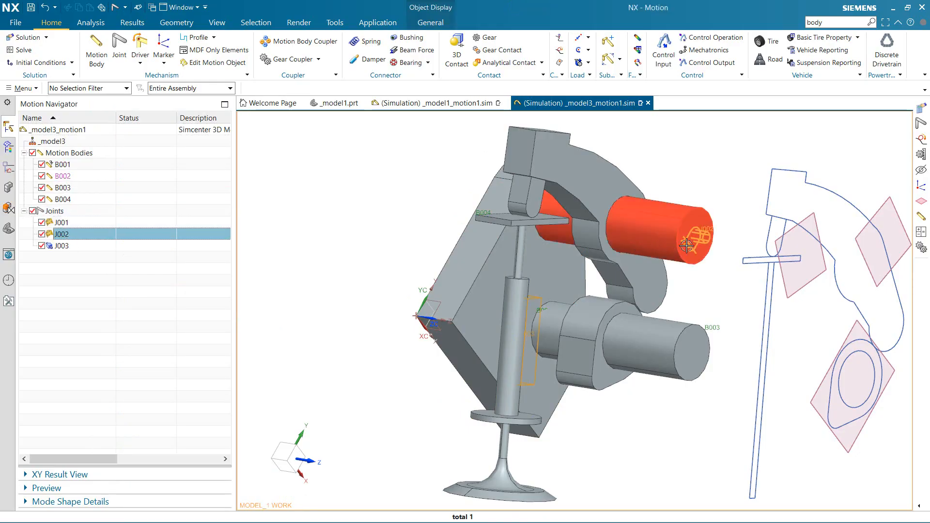
scroll(698, 238, "up", 5)
scroll(656, 239, "down", 4)
scroll(657, 239, "down", 1)
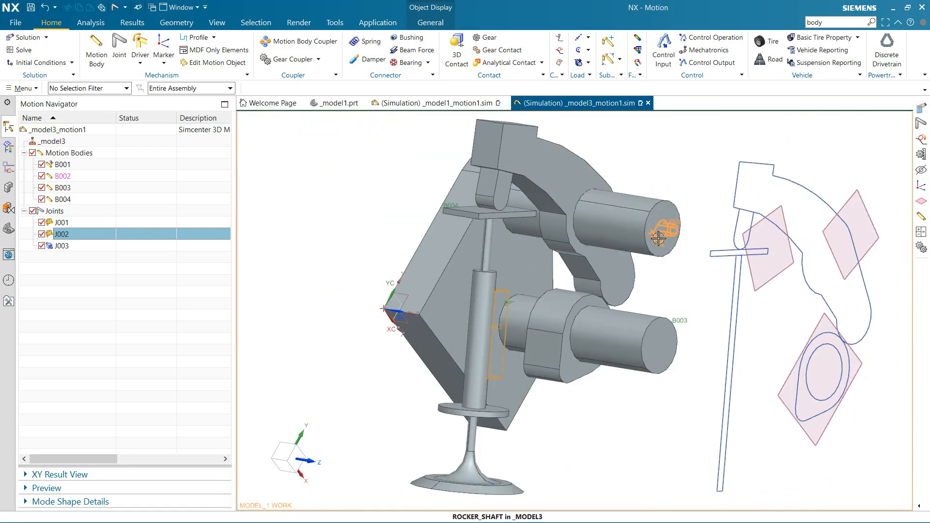
Edit revolute joint J002 so that its base body is B001, selected on the shaft mount
double_click(76, 234)
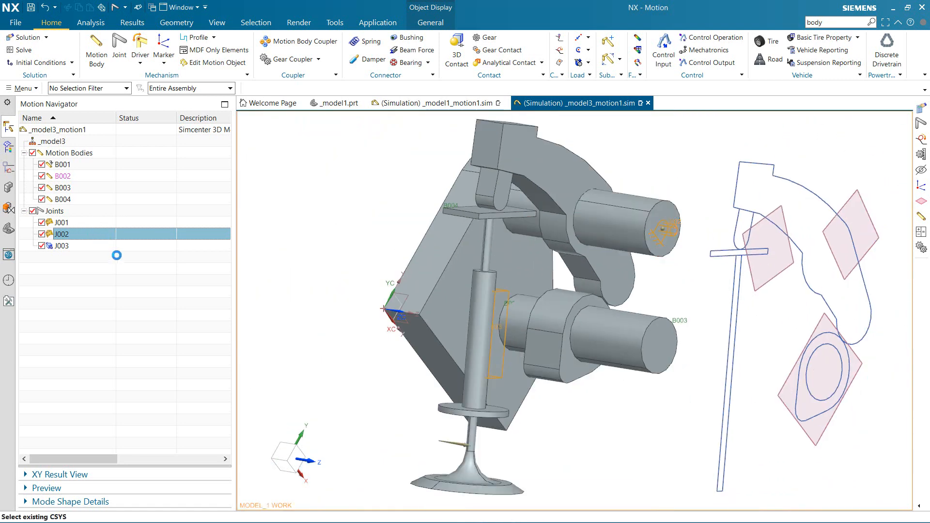
left_click(187, 291)
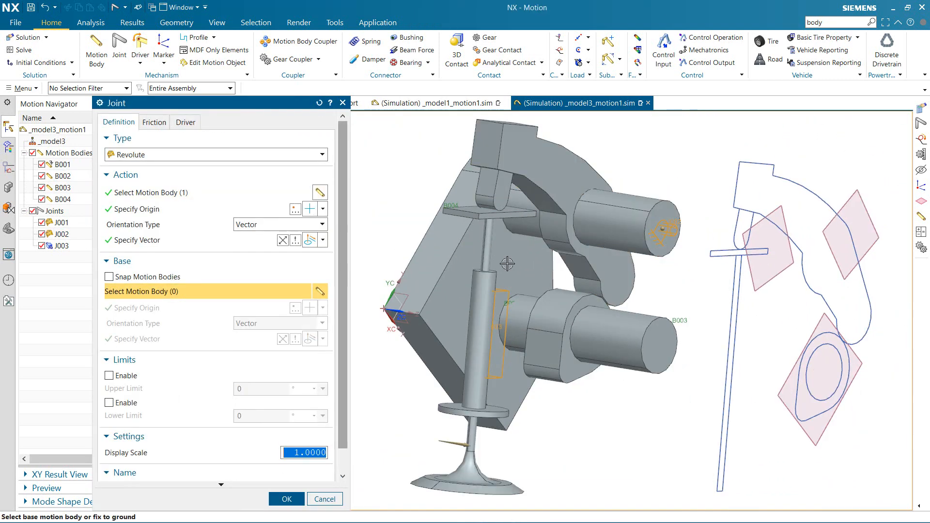
left_click(519, 271)
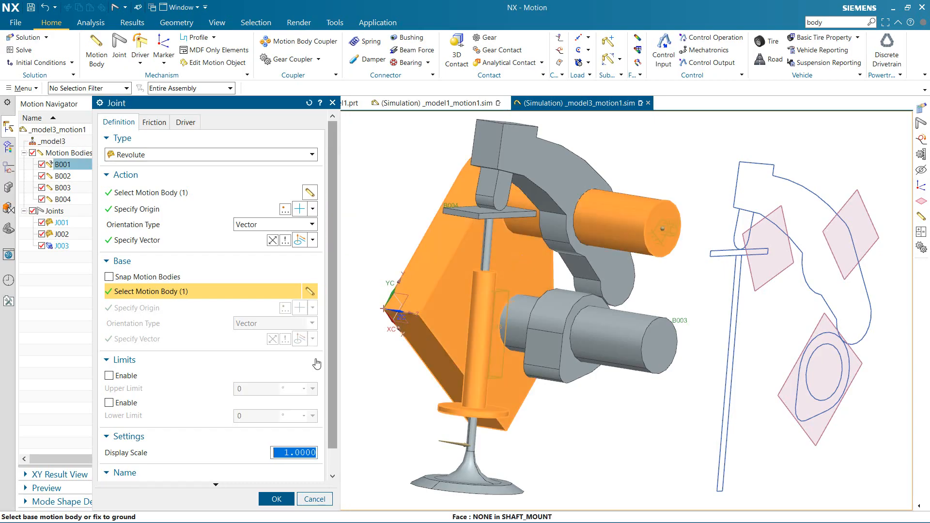
left_click(276, 499)
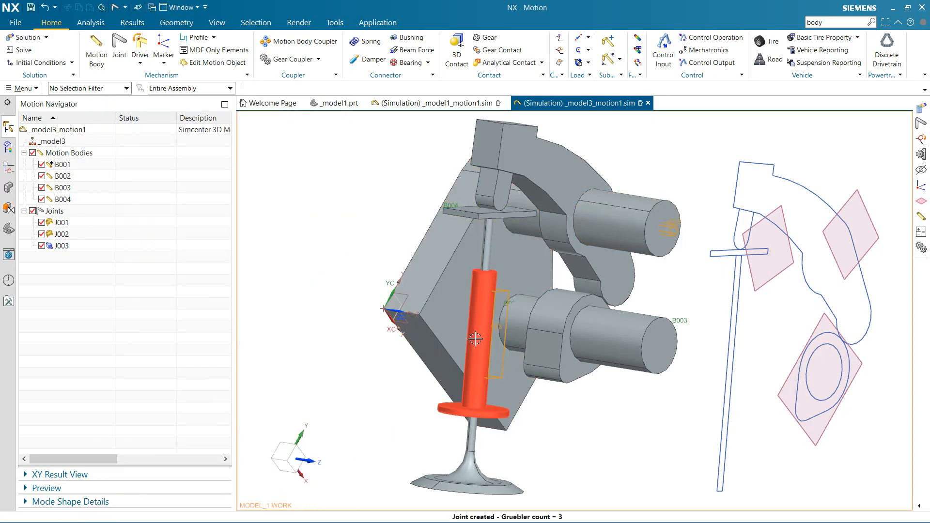
Examine where the three joints sit, with the motion bodies temporarily hidden, and which bodies J002 and J001 connect
scroll(480, 339, "down", 1)
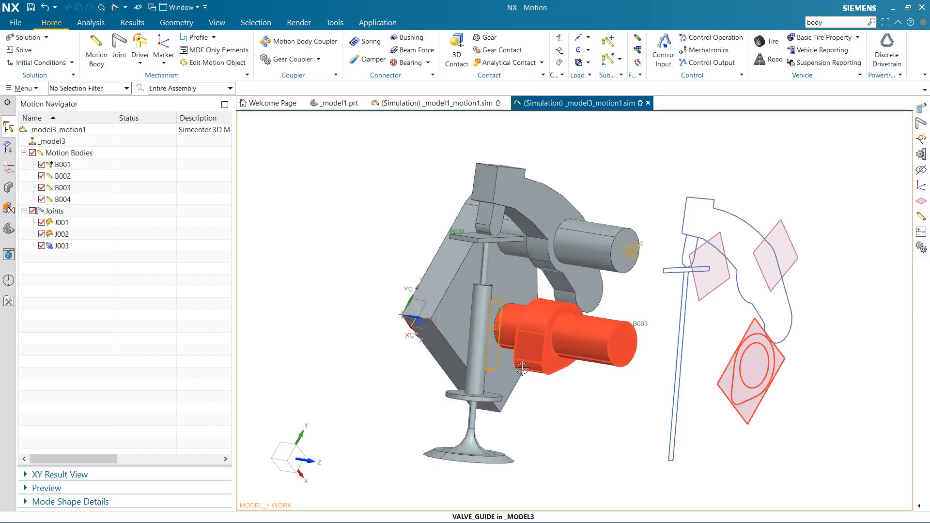
scroll(533, 349, "up", 5)
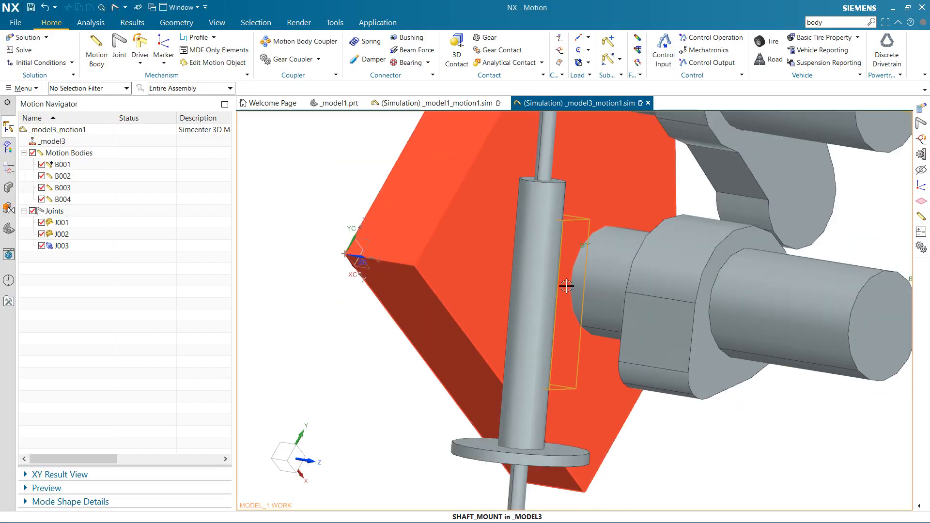
scroll(566, 286, "down", 5)
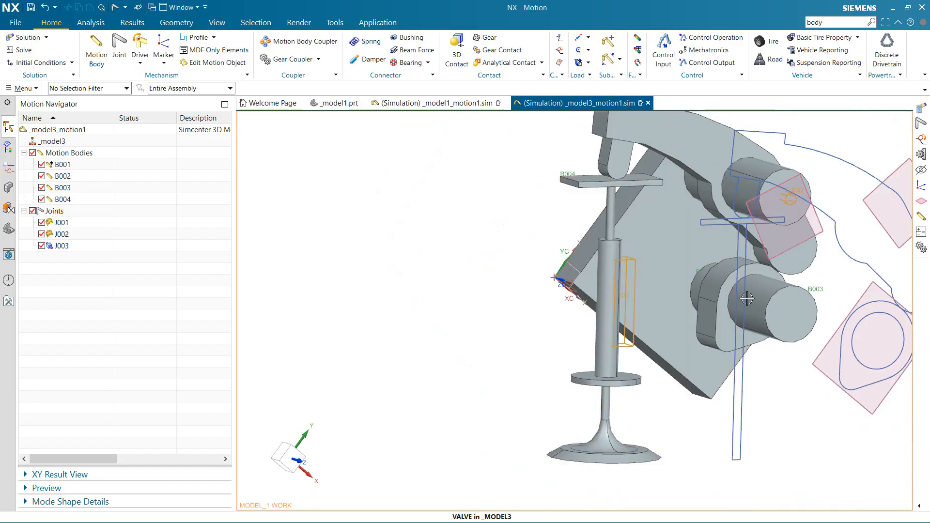
mouse_move(747, 299)
middle_mouse_down()
mouse_move(731, 301)
mouse_move(749, 312)
mouse_move(698, 310)
middle_mouse_up()
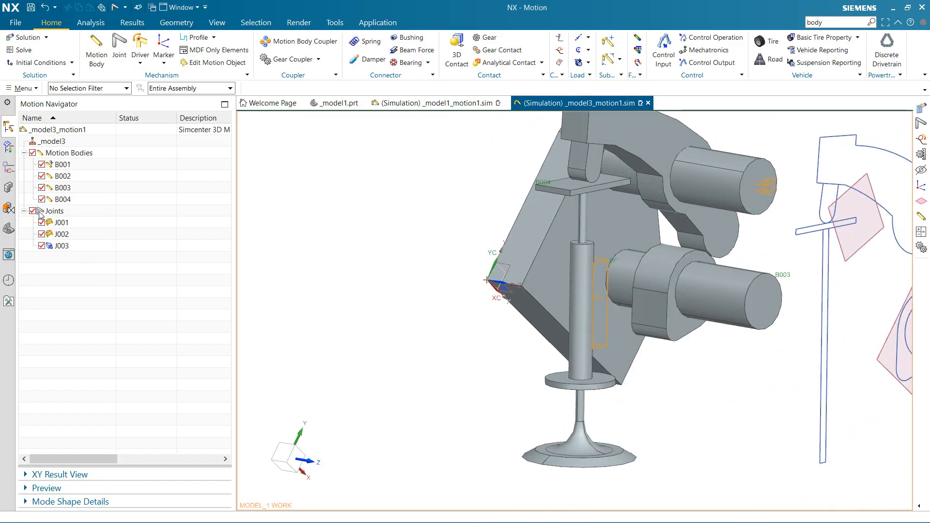
left_click(33, 153)
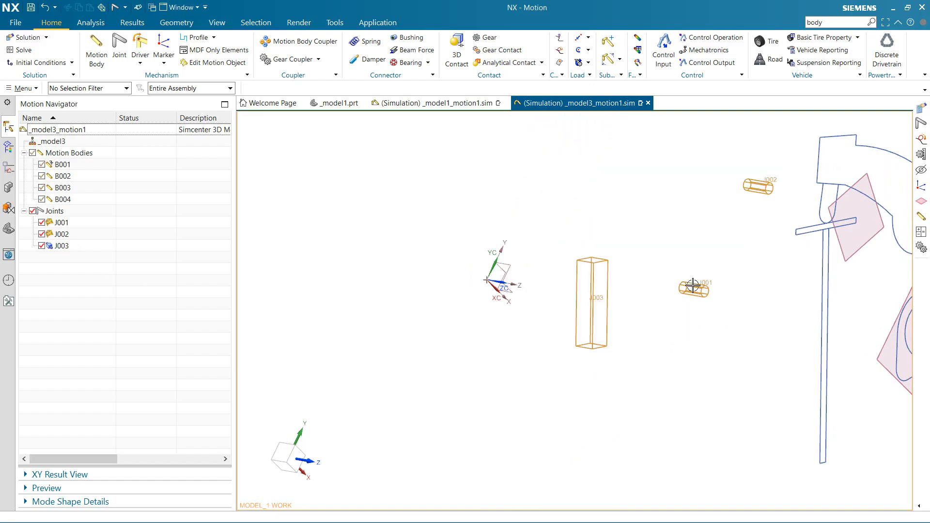
left_click(33, 153)
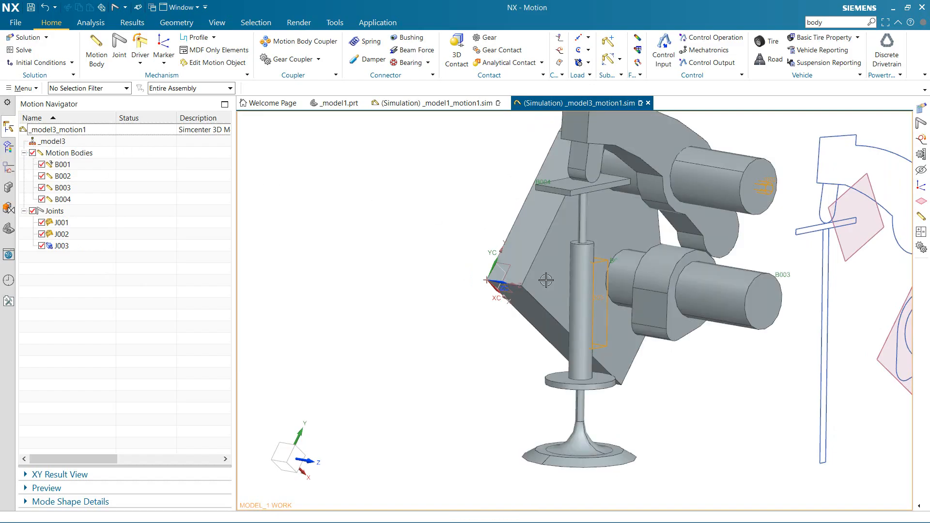
scroll(687, 194, "down", 2)
middle_click_drag(665, 228, 510, 295, "shift")
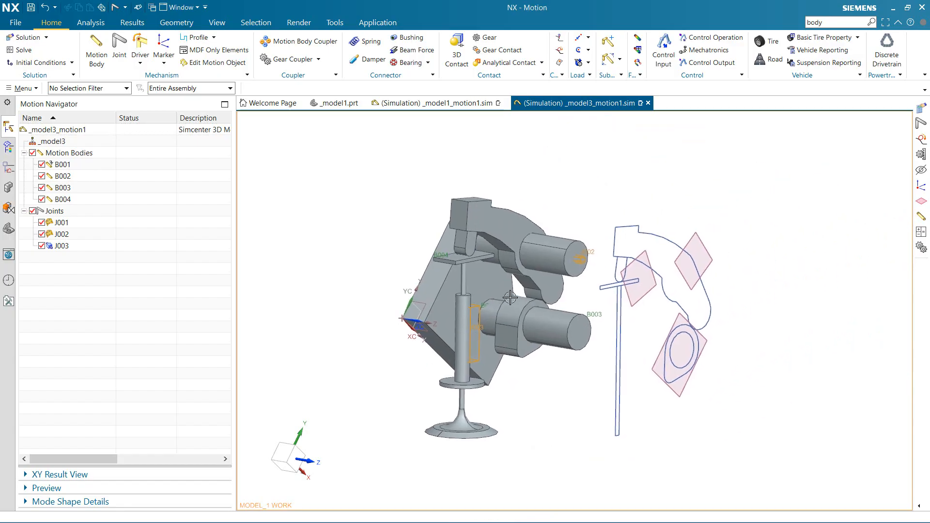
scroll(510, 295, "up", 1)
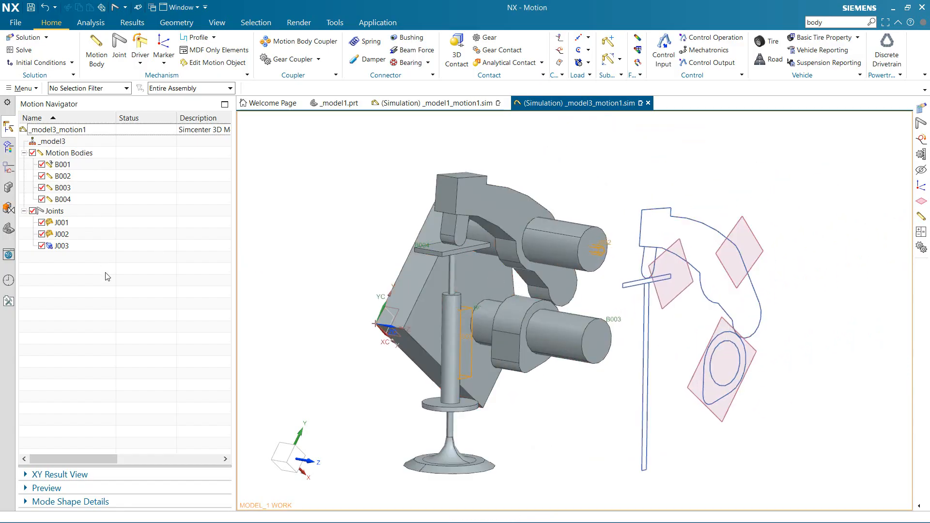
left_click(63, 233)
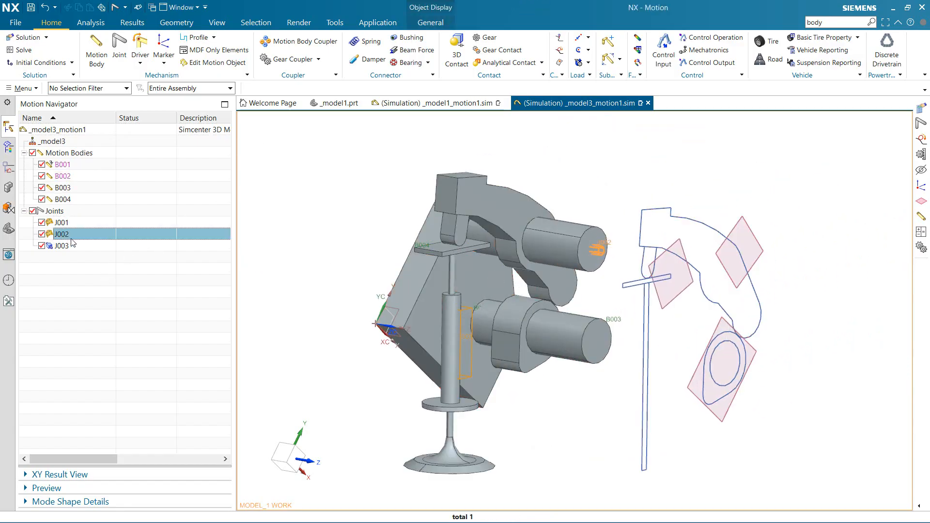
left_click(60, 215)
left_click(69, 222)
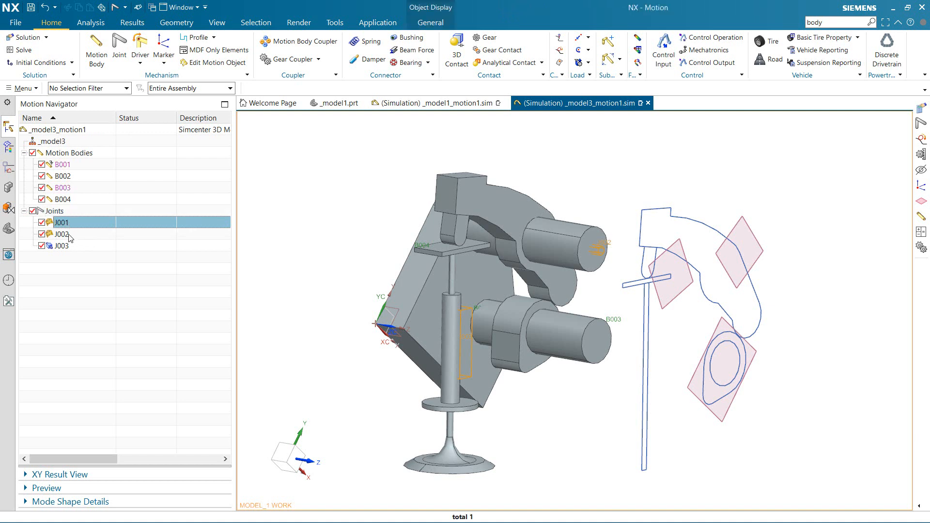
Give the camshaft's revolute joint J001 a polynomial rotation driver with a velocity of 360 °/s
double_click(63, 224)
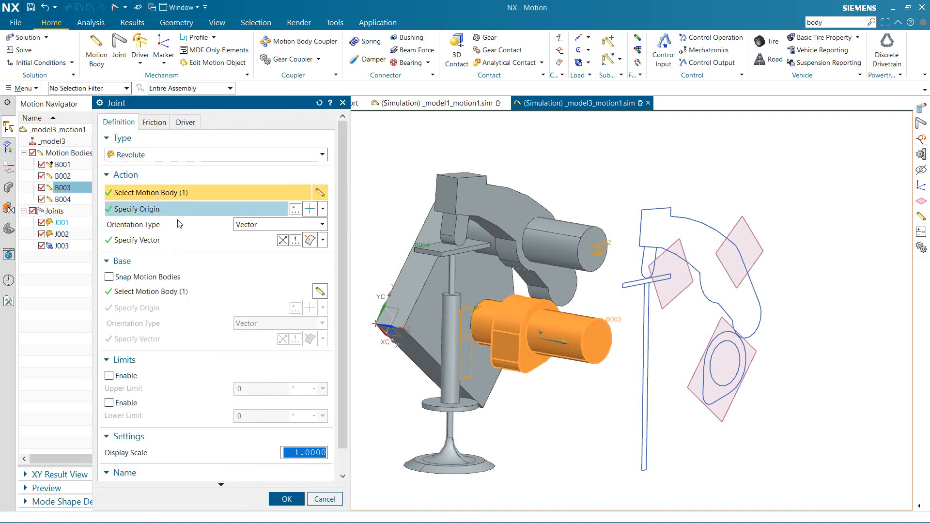
left_click(186, 123)
left_click(130, 155)
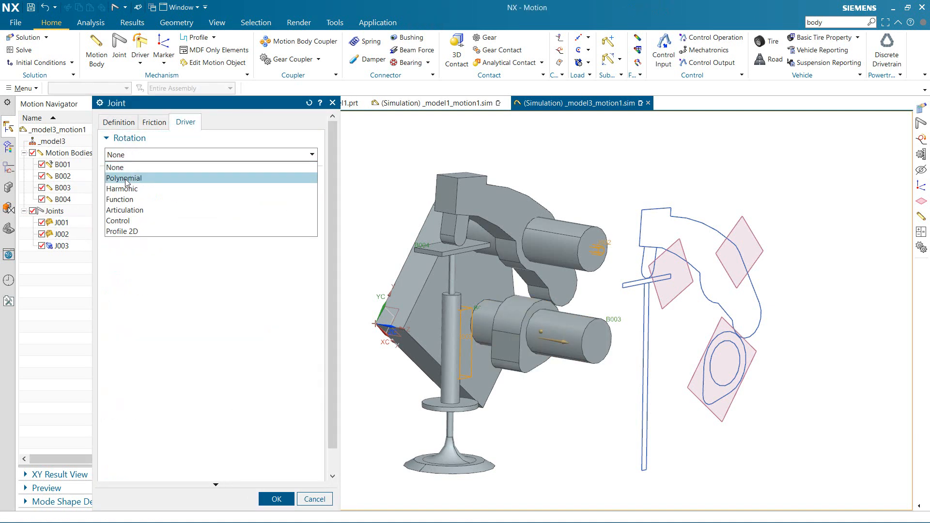
left_click(160, 178)
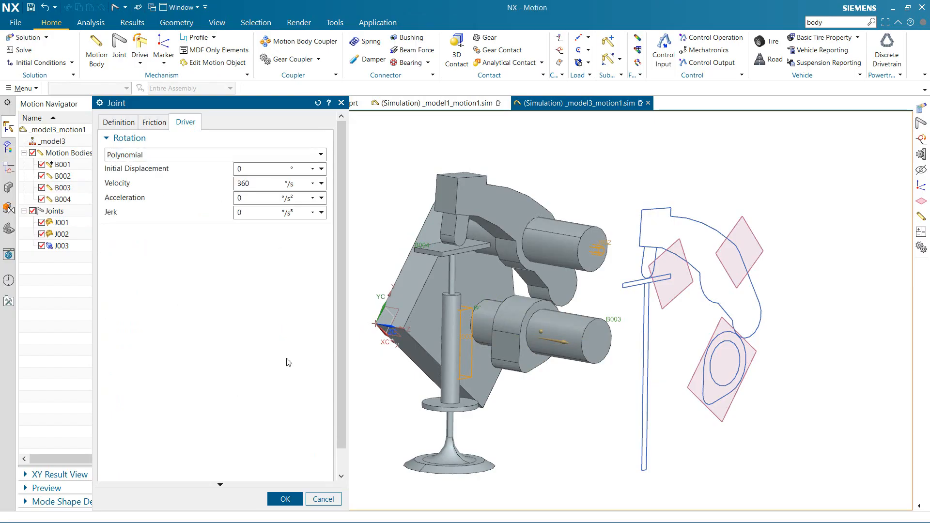
left_click(284, 500)
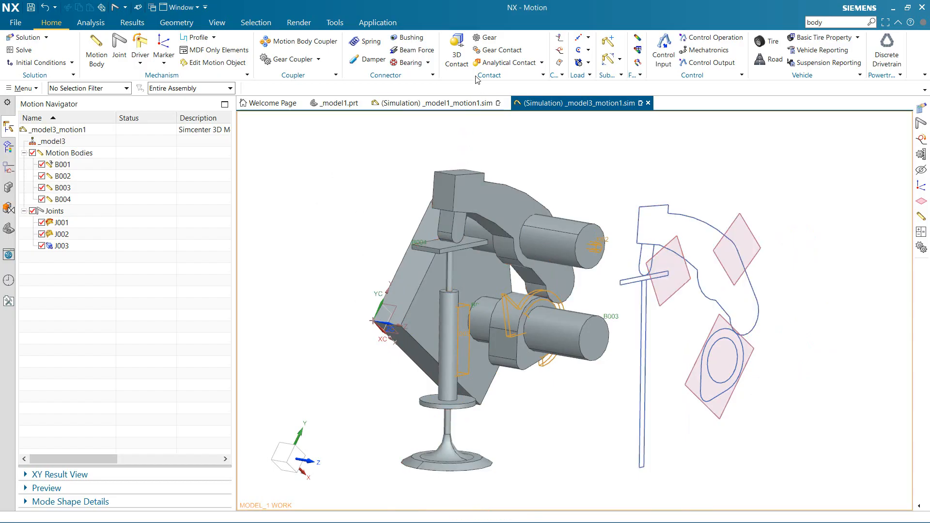
Create a 3D CAD contact with the rocker as action body and the camshaft as base, keeping the default contact parameters
left_click(457, 54)
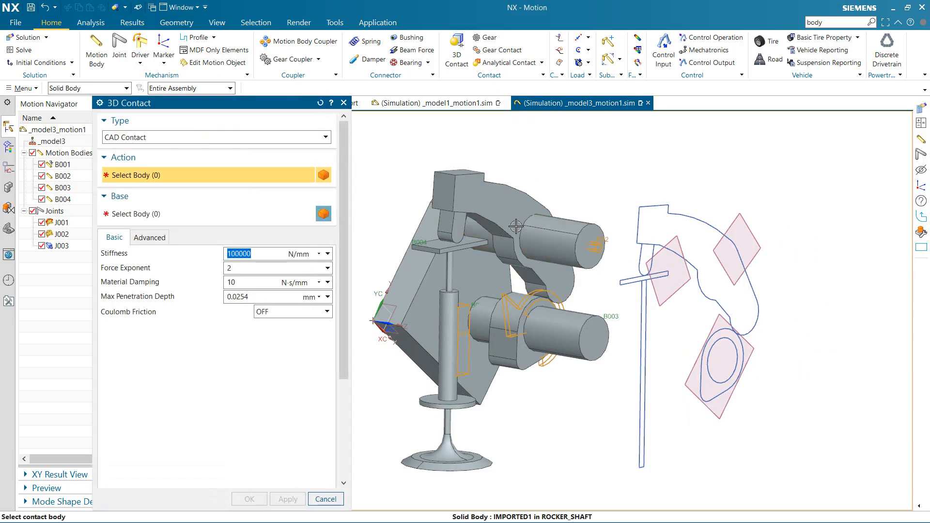
left_click(507, 219)
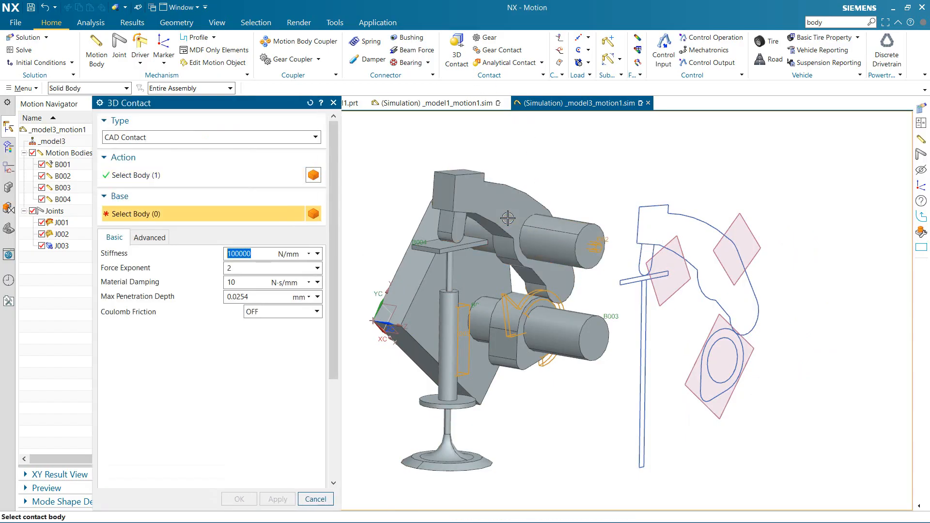
left_click(561, 344)
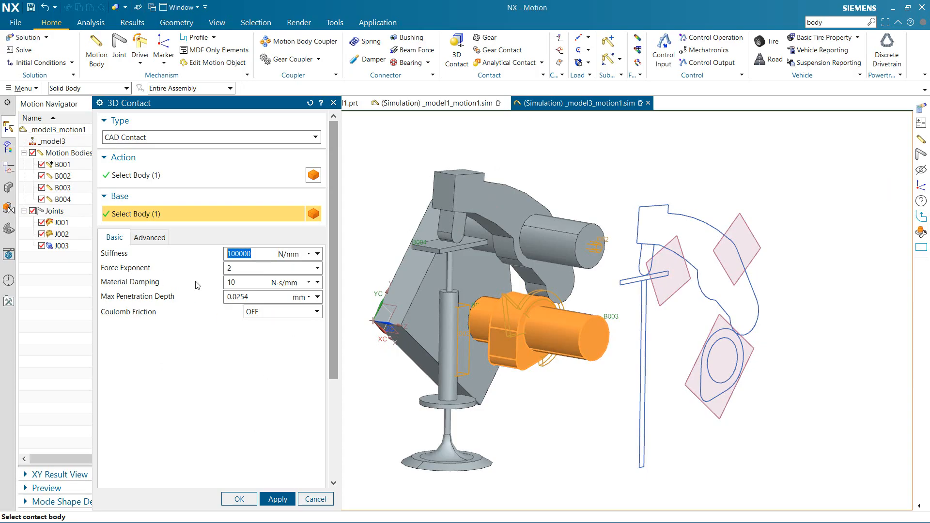
left_click(150, 237)
scroll(217, 324, "down", 3)
scroll(217, 324, "up", 3)
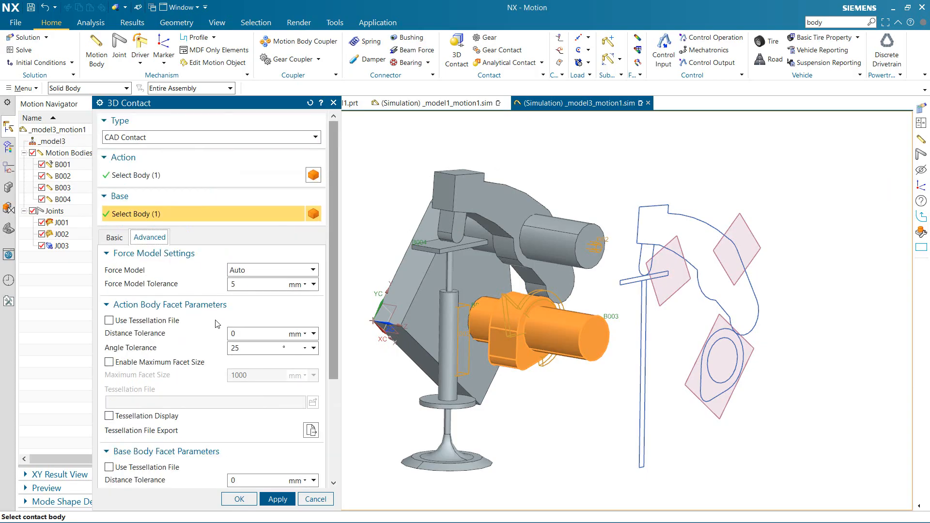
left_click(114, 237)
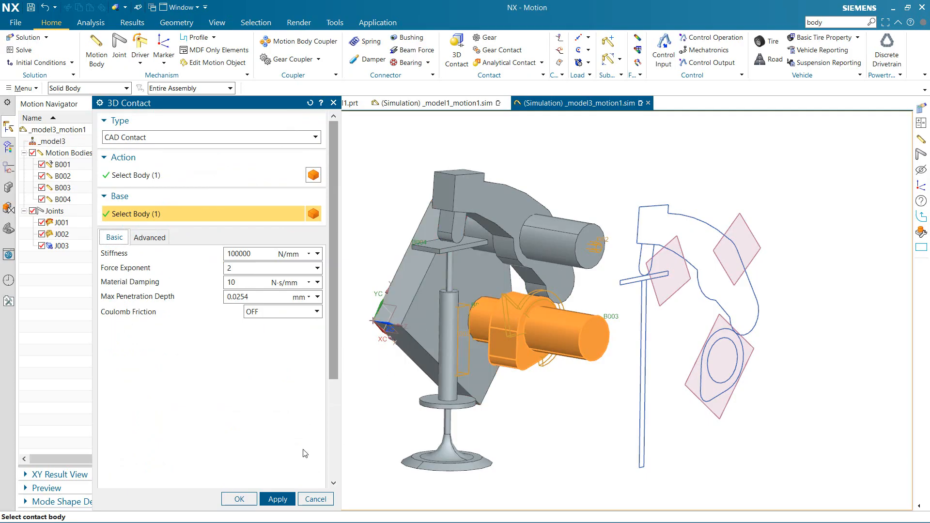
left_click(277, 499)
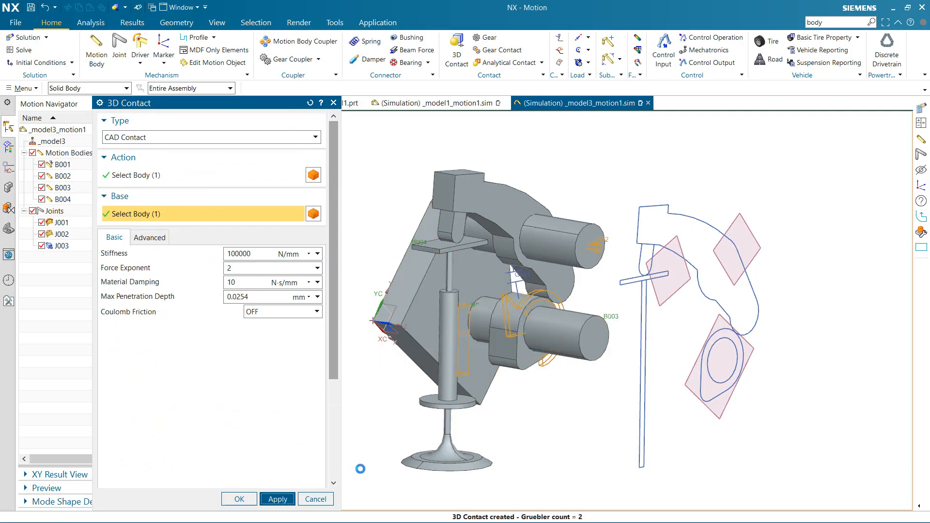
Add a second 3D CAD contact with the valve as action body and the rocker as base, and finish defining contacts
left_click(454, 253)
left_click(459, 222)
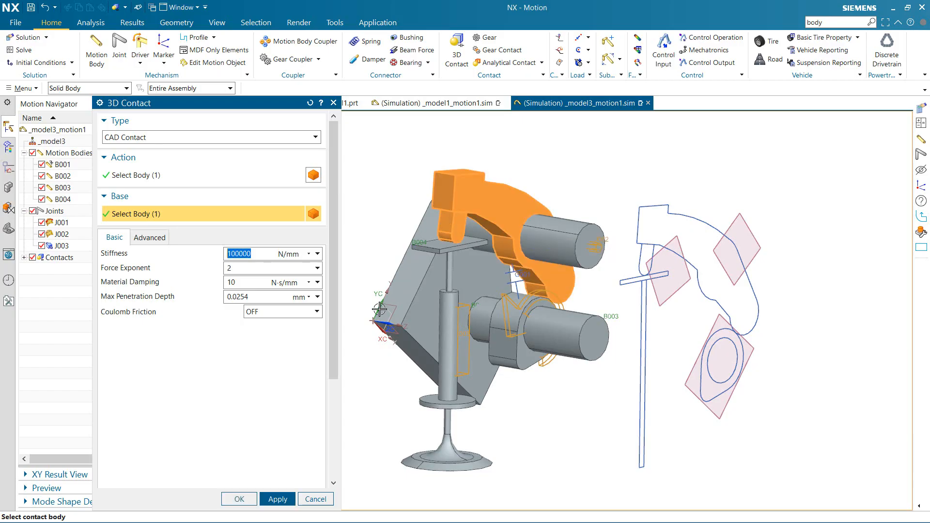
left_click(278, 499)
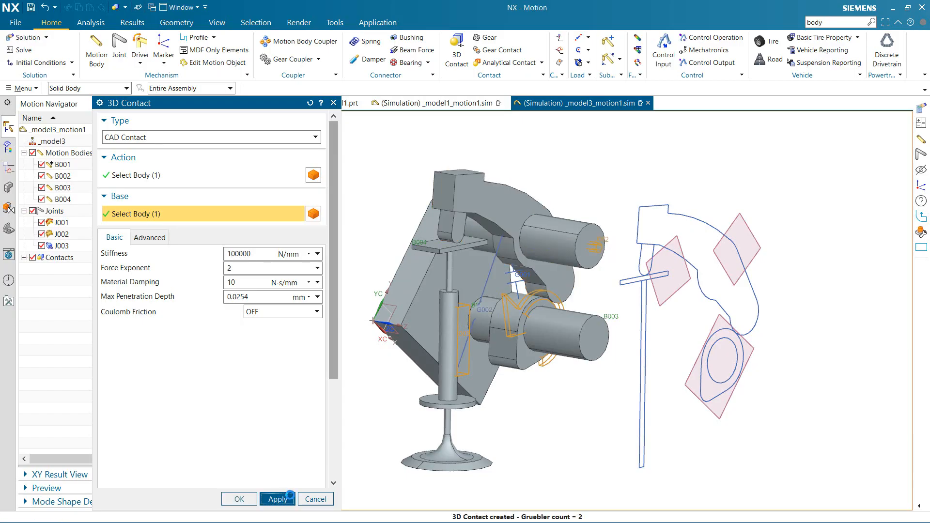
left_click(315, 500)
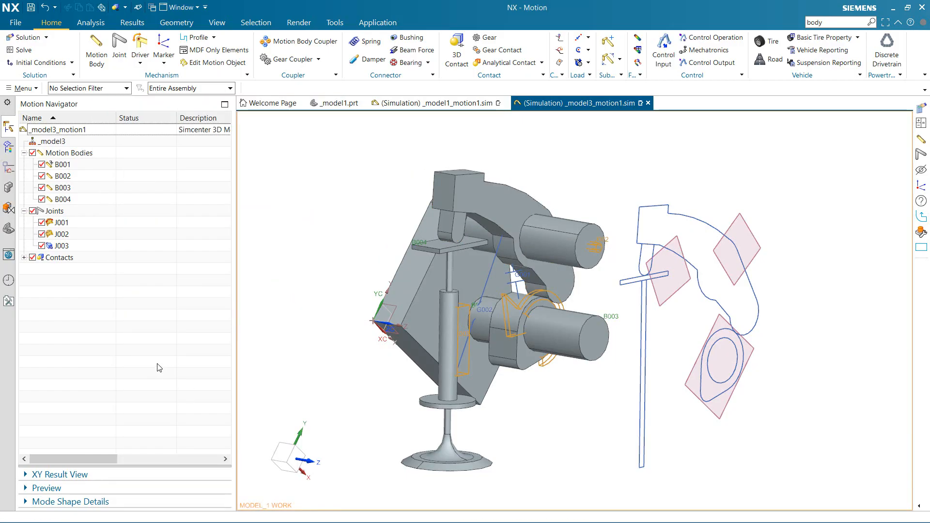
Create a dynamic analysis solution with an end time of 5 s, solve it and dismiss the solver information window
left_click(29, 39)
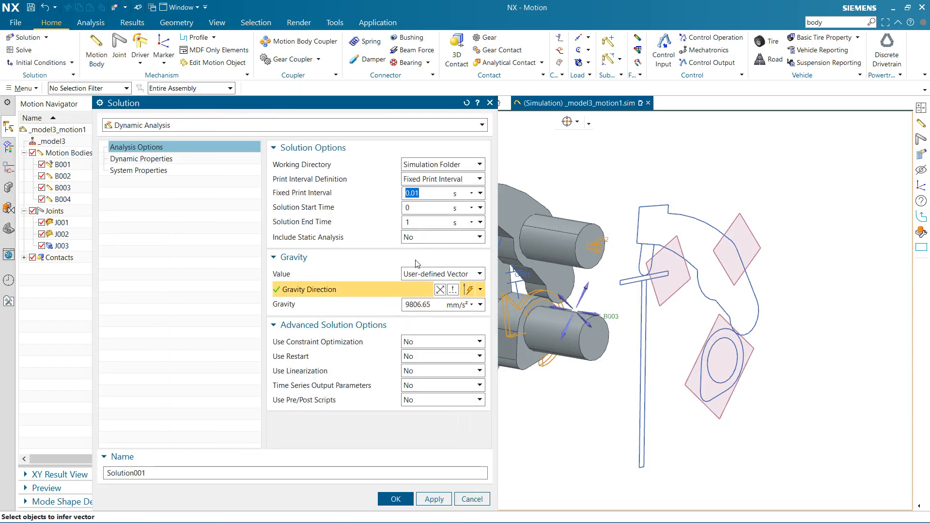
type("5")
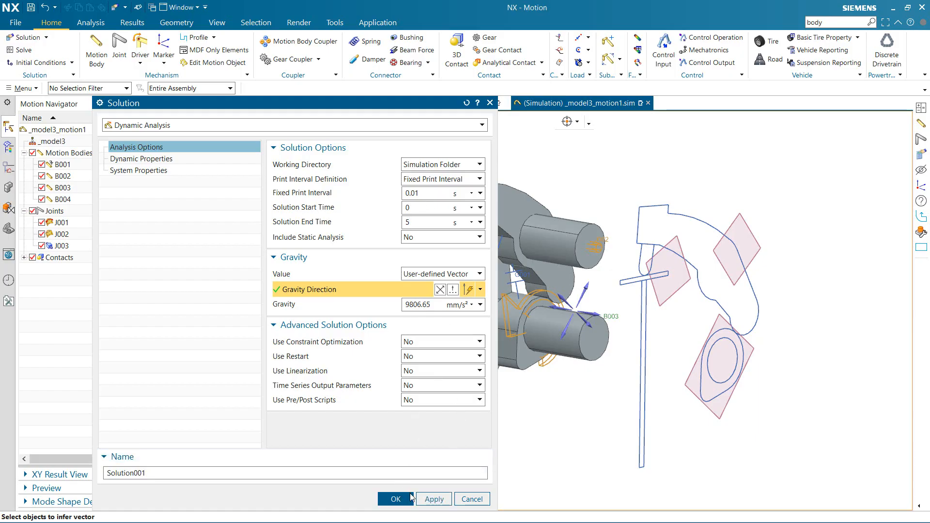
left_click(395, 500)
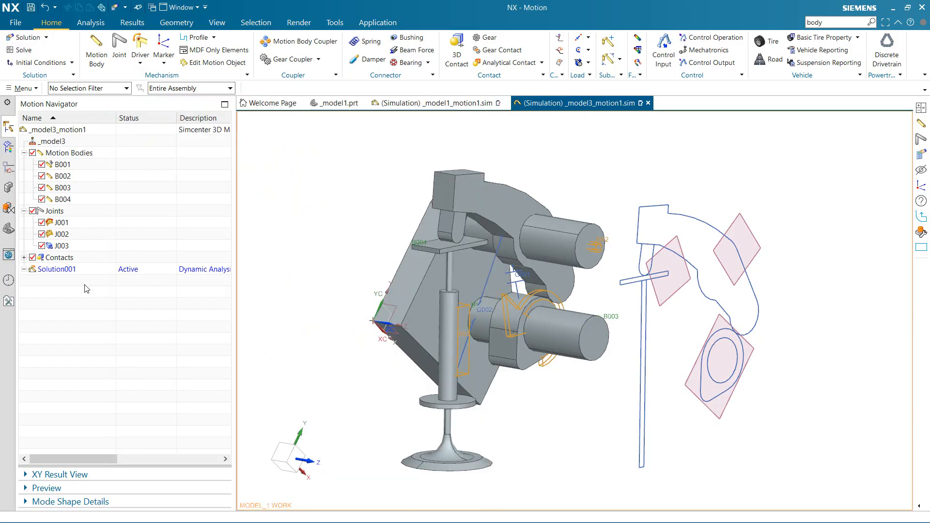
left_click(80, 273)
left_click(20, 50)
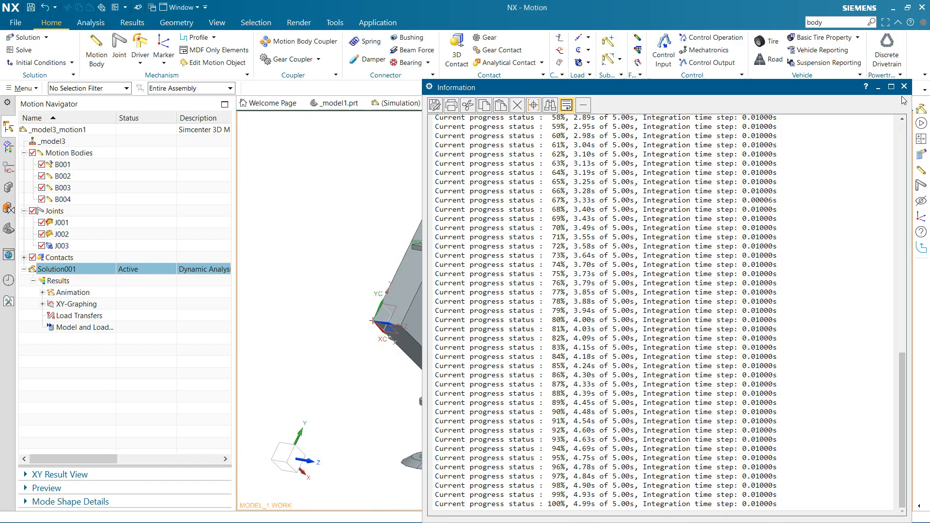
left_click(904, 87)
Play back the solved valve train animation, checking how the valve moves relative to the rocker, and close the player
left_click(90, 22)
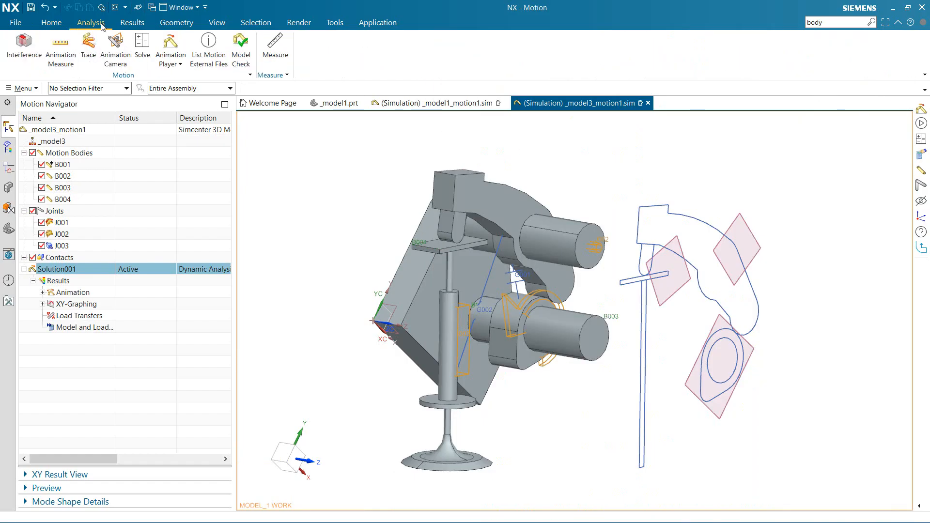
left_click(170, 45)
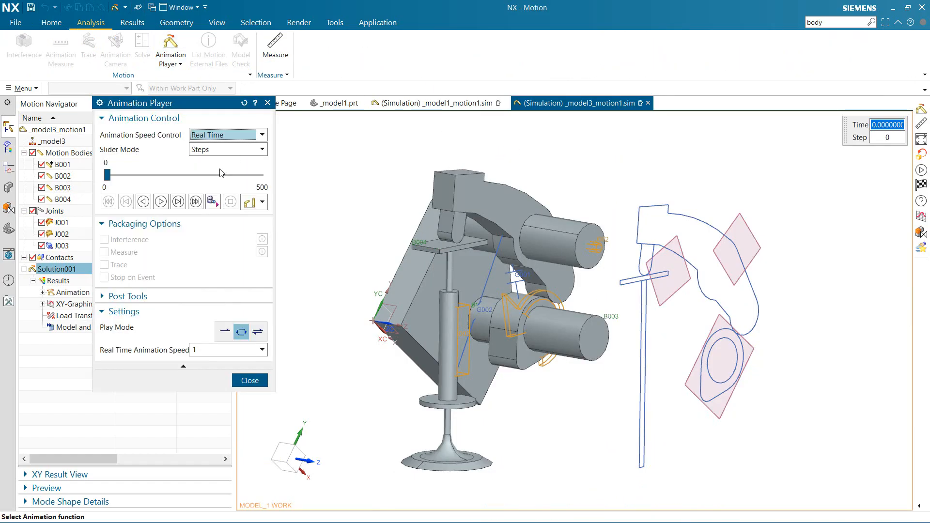
left_click(161, 202)
scroll(537, 417, "down", 5)
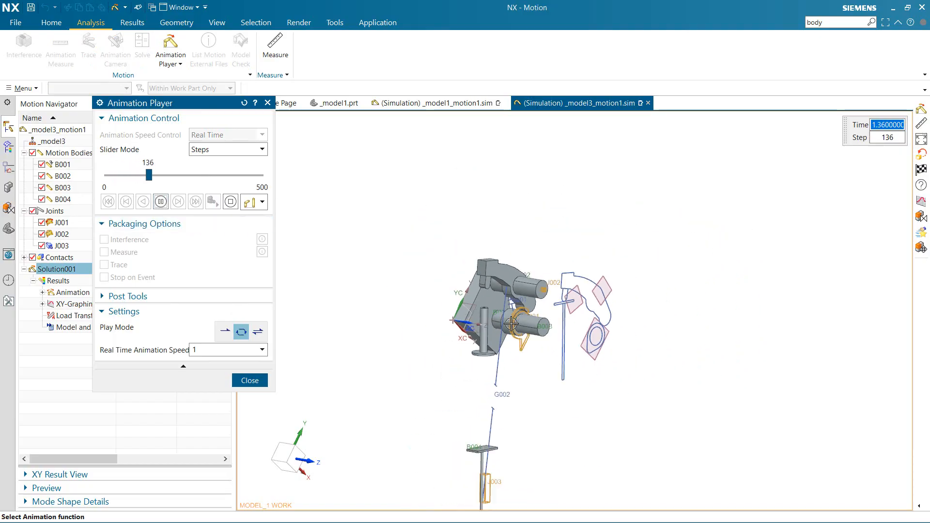
scroll(521, 428, "up", 5)
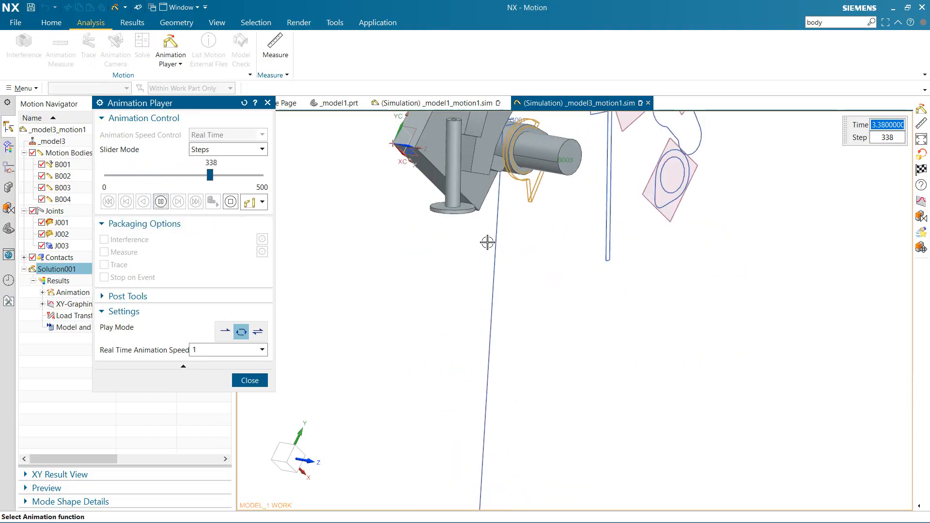
middle_click_drag(488, 243, 486, 381, "shift")
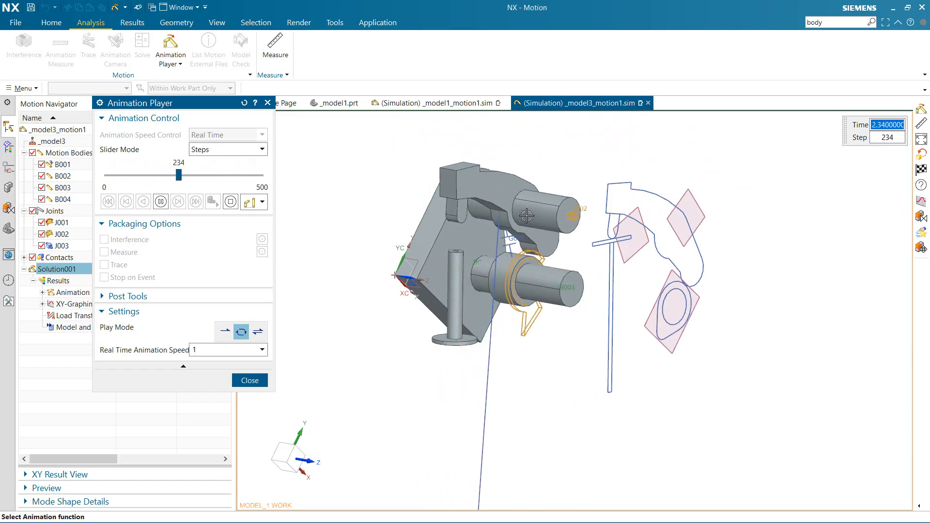
left_click(250, 381)
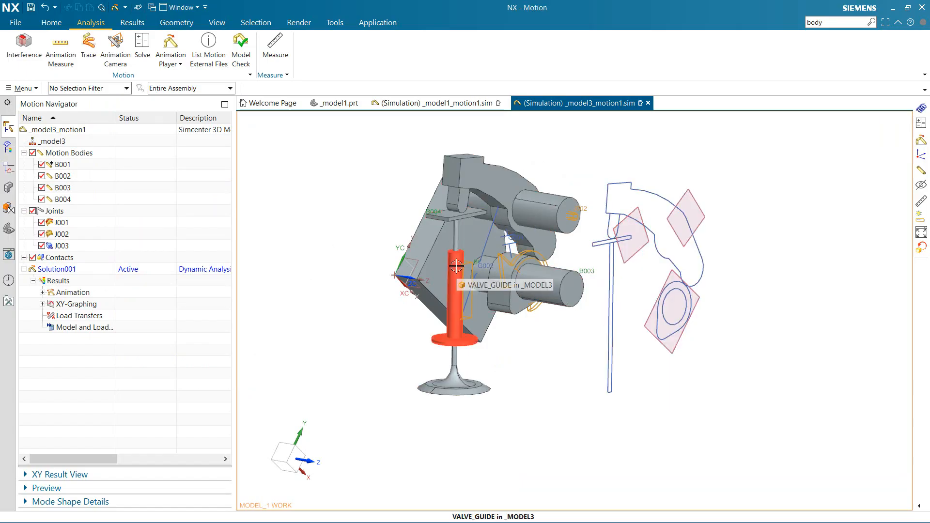
Start a motion body spring with the valve as action body and its origin at the stem's circular edge beneath the valve plate
left_click(55, 25)
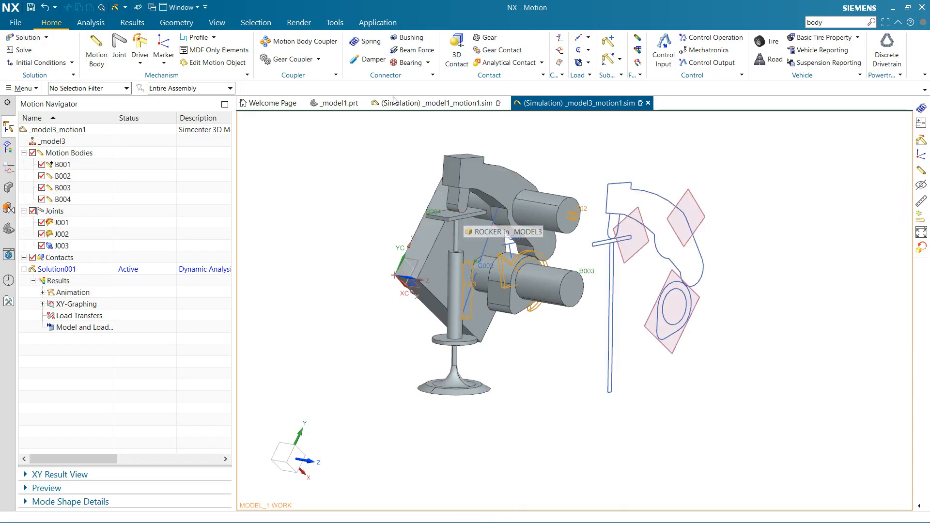
left_click(364, 41)
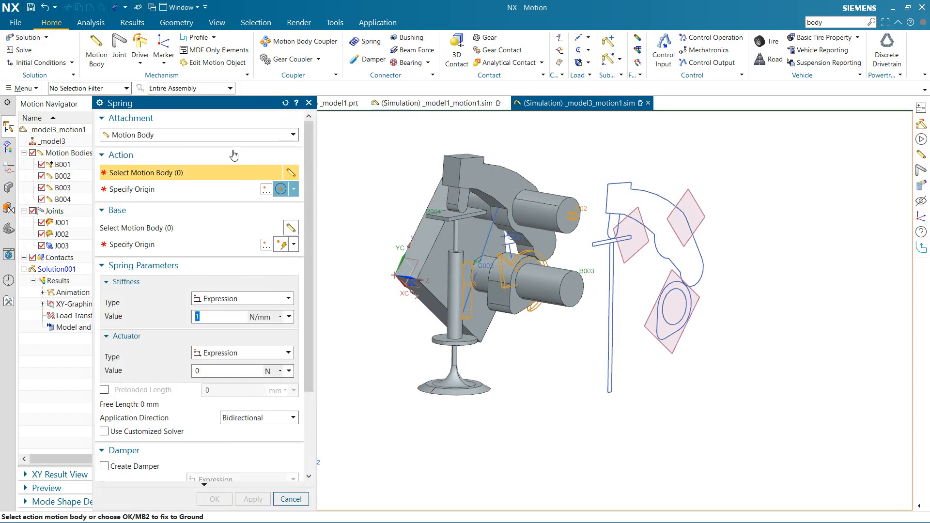
left_click(221, 136)
left_click(214, 147)
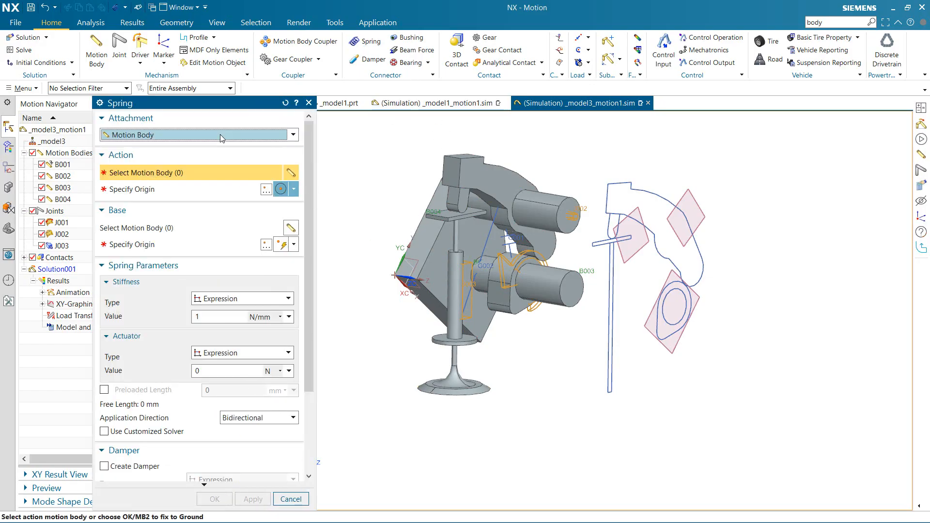
left_click(457, 213)
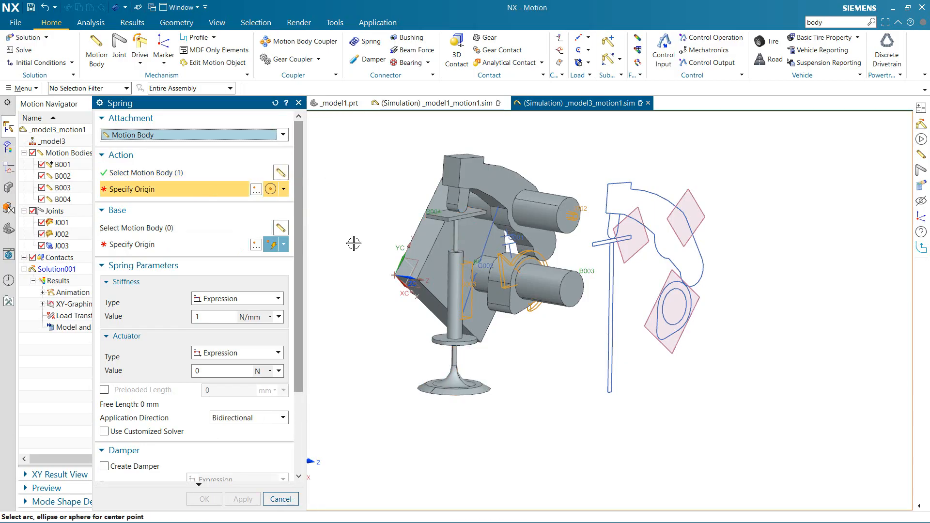
scroll(458, 252, "up", 5)
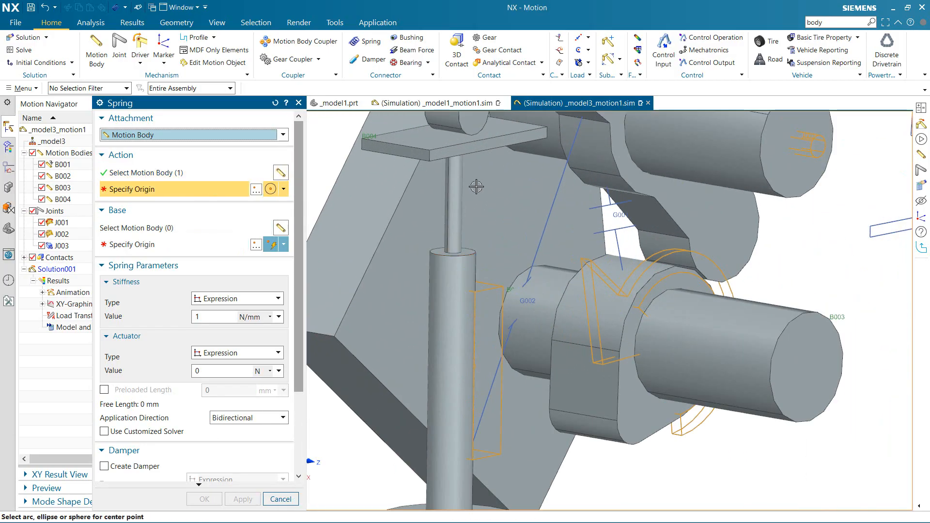
mouse_move(477, 194)
middle_mouse_down()
mouse_move(485, 199)
mouse_move(469, 199)
middle_mouse_up()
scroll(464, 202, "up", 3)
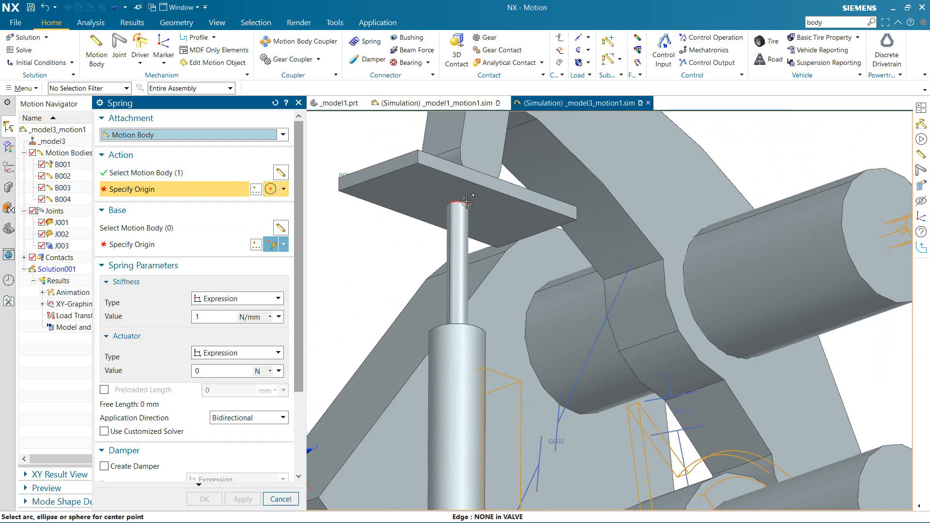
left_click(455, 203)
Set the valve guide as the spring's base body, with its origin at the centre of the guide's upper circular edge
left_click(173, 232)
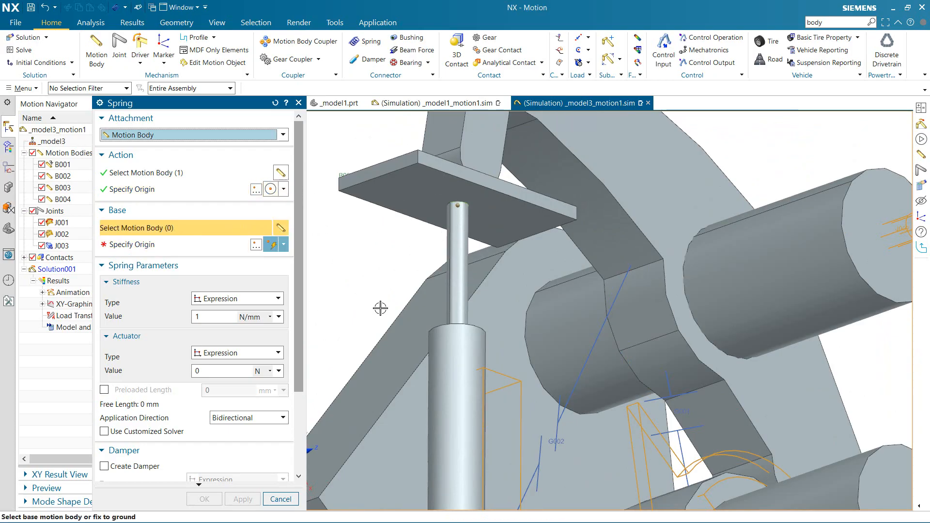
middle_click_drag(379, 307, 397, 349)
left_click(427, 330)
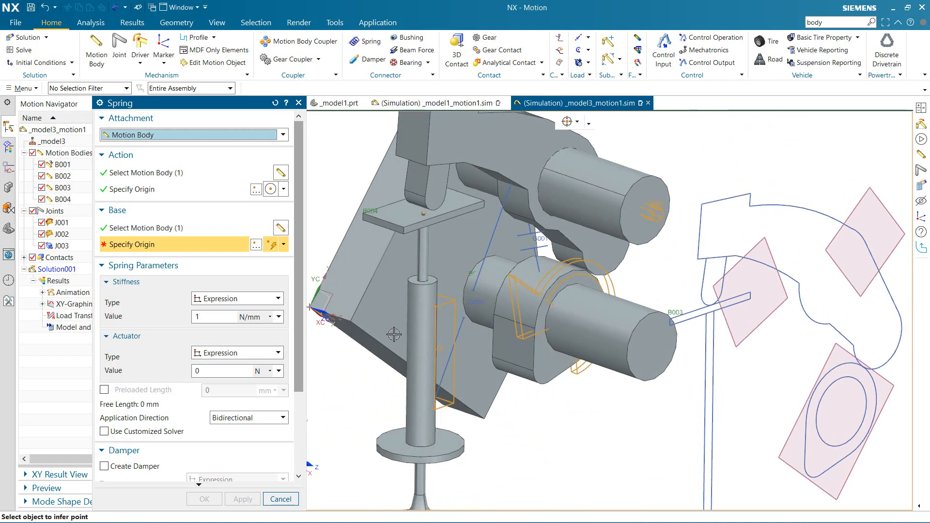
scroll(422, 282, "up", 4)
left_click(422, 283)
scroll(424, 281, "down", 5)
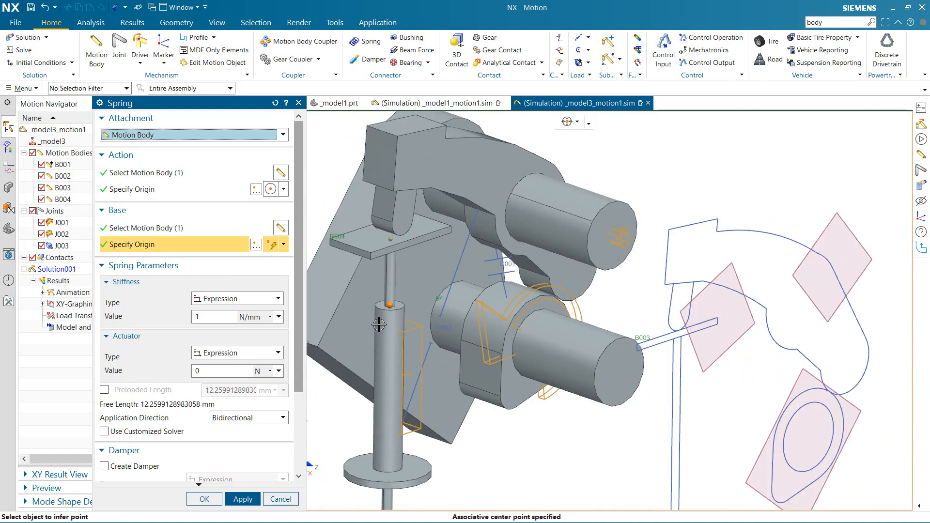
scroll(445, 301, "up", 2)
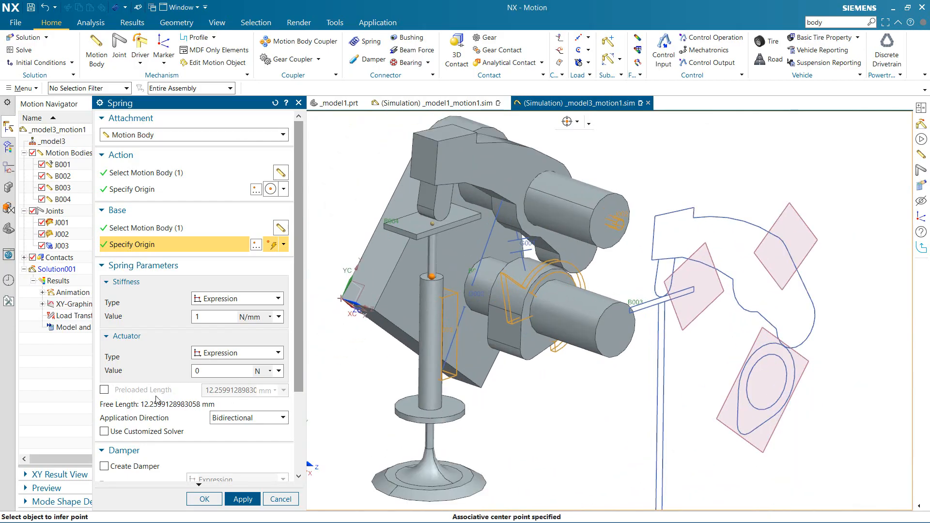
Enable the spring's preloaded length, keep the stiffness of 1 N/mm without a damper, and create the spring
left_click(104, 390)
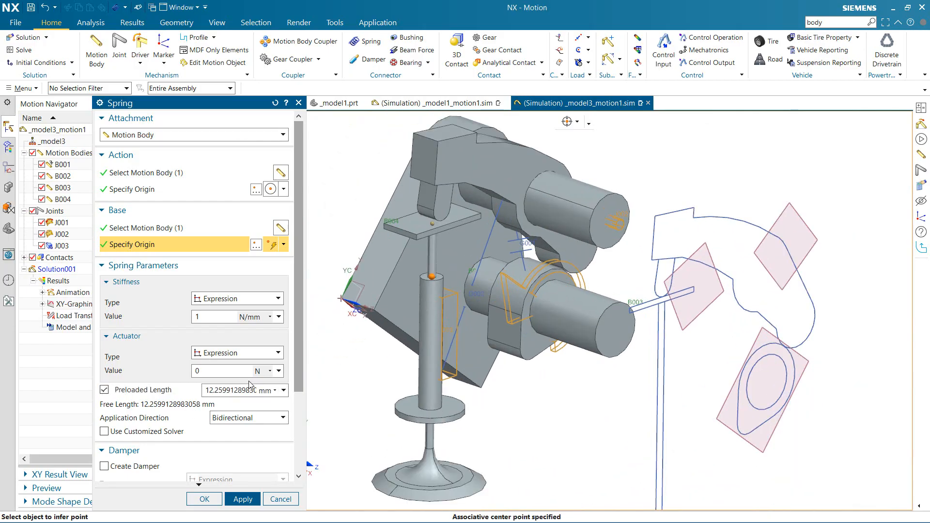
middle_click_drag(469, 242, 426, 241)
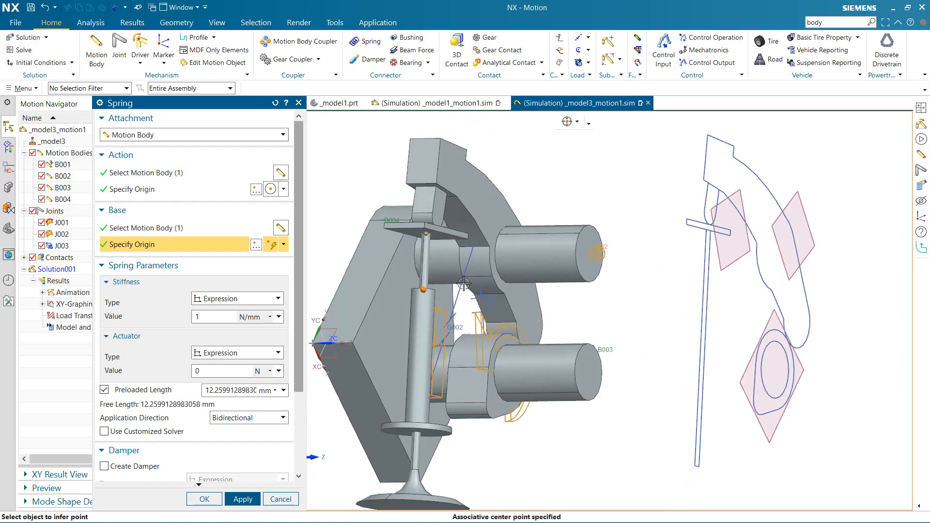
scroll(463, 284, "down", 1)
middle_click_drag(436, 325, 405, 346)
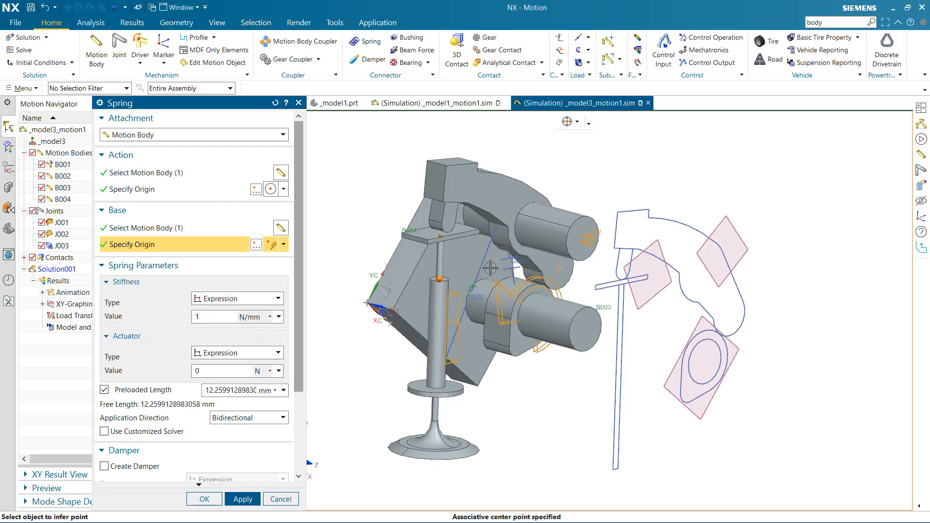
scroll(227, 329, "down", 5)
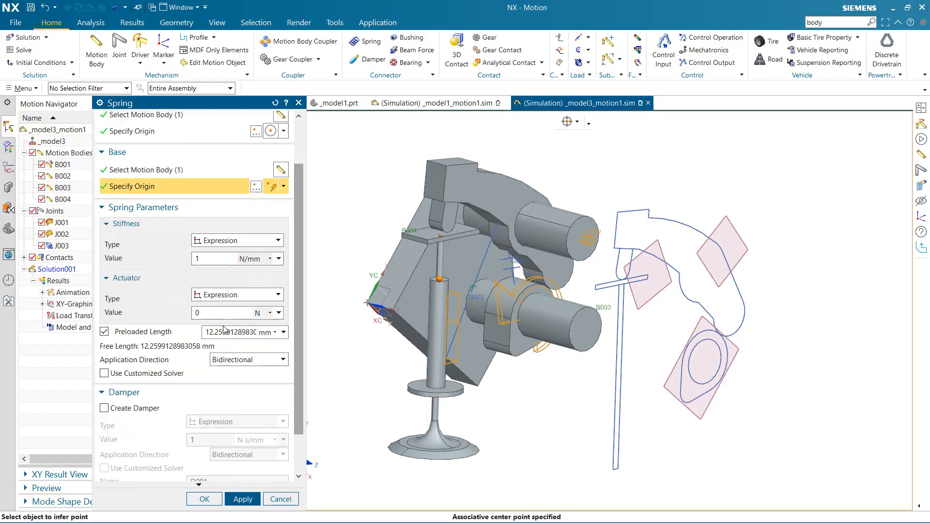
scroll(249, 345, "up", 4)
scroll(251, 346, "down", 4)
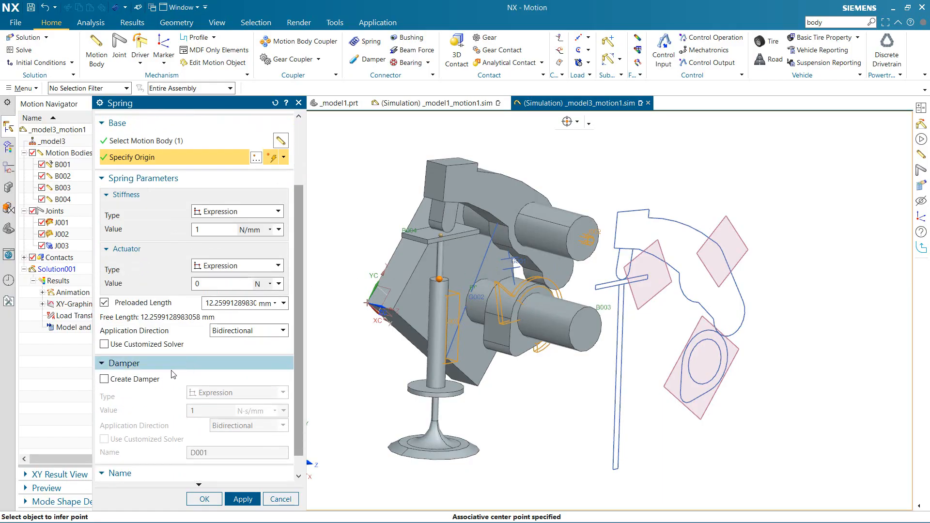
scroll(185, 383, "up", 5)
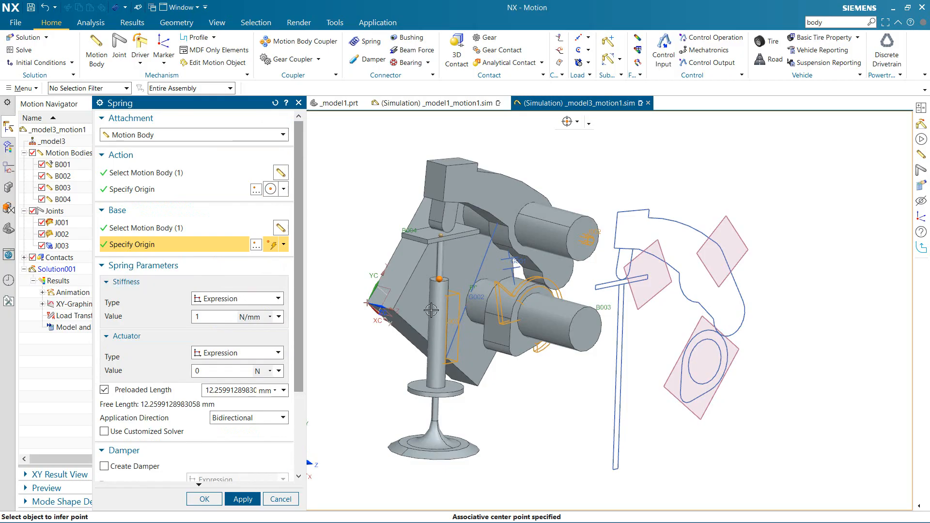
left_click(204, 499)
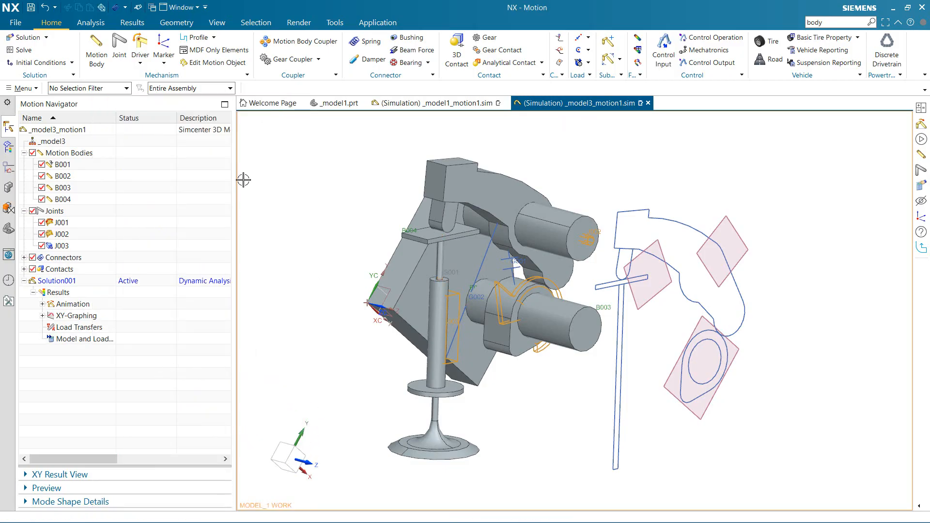
Solve Solution001 again with the spring included and play back the valve train animation
left_click(50, 285)
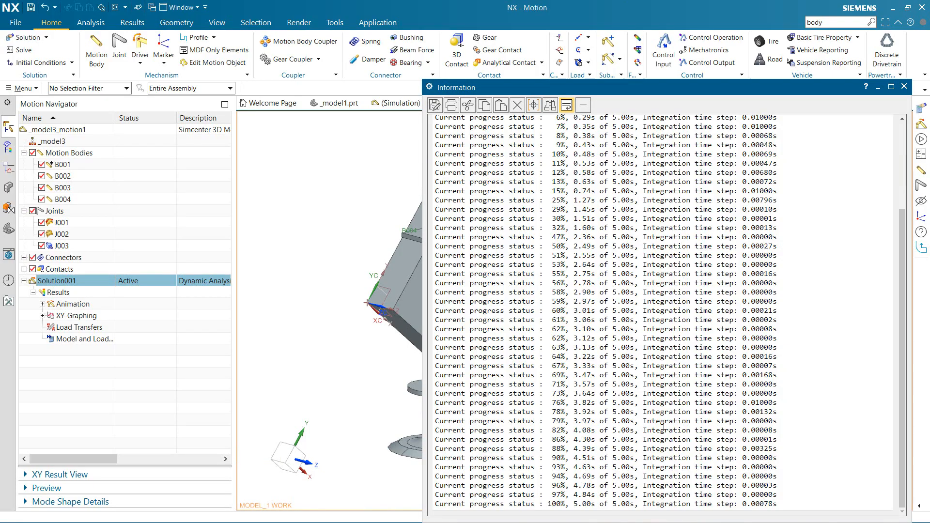
left_click(904, 87)
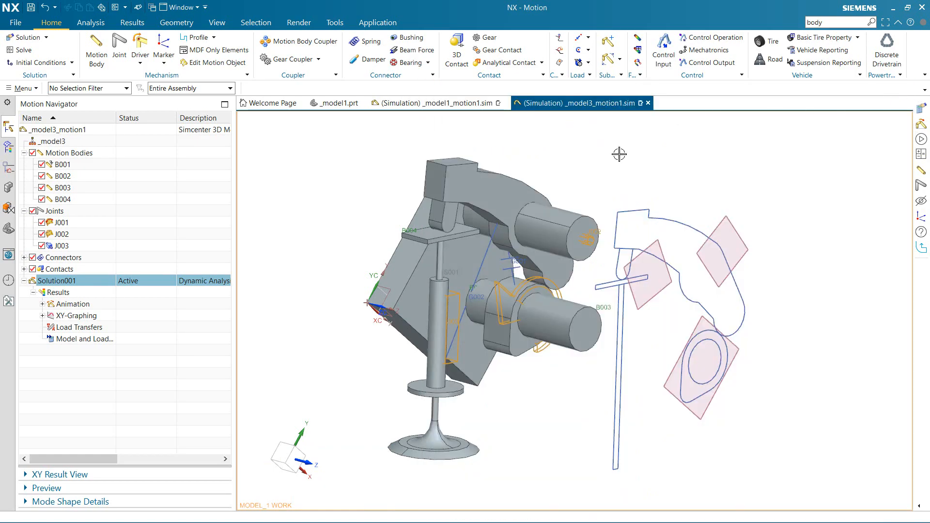
left_click(85, 22)
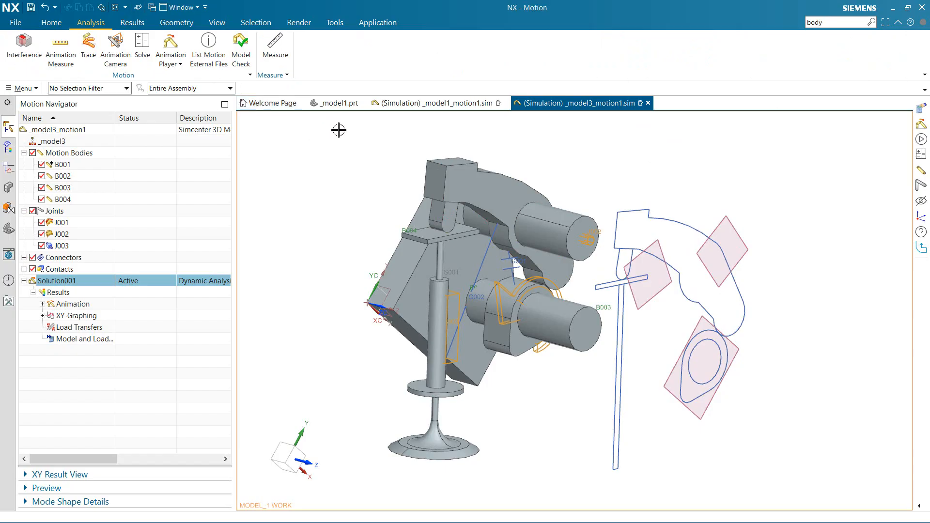
left_click(172, 48)
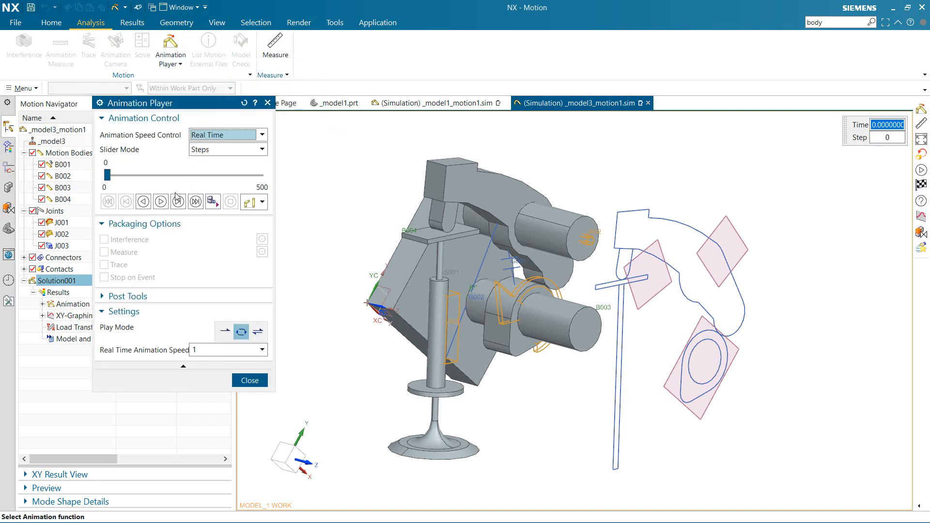
left_click(161, 202)
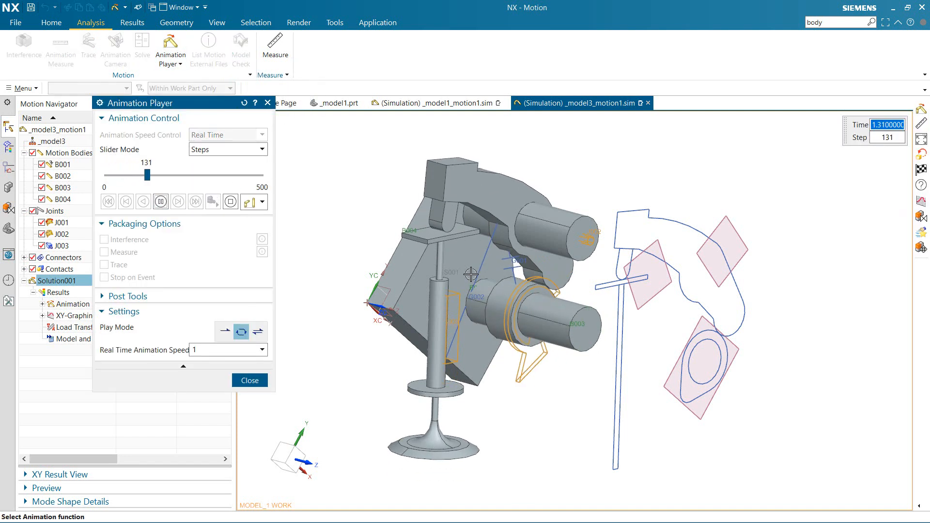
scroll(442, 217, "up", 5)
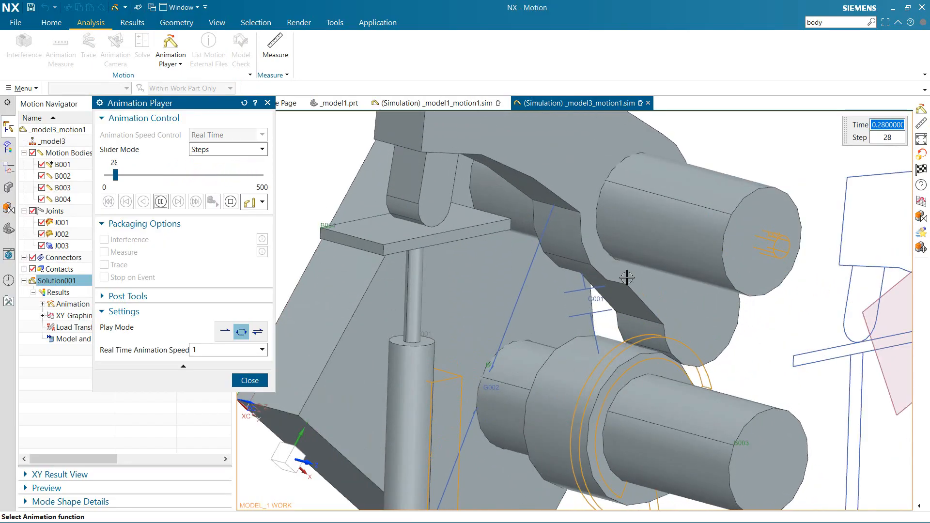
scroll(630, 359, "down", 5)
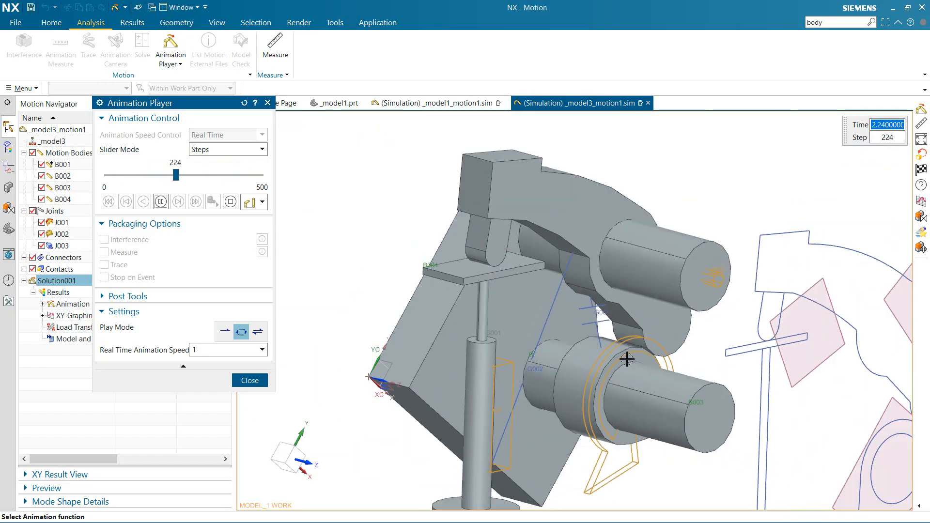
left_click(251, 381)
Examine the contact area between the rocker and the camshaft lobe up close
scroll(626, 382, "up", 5)
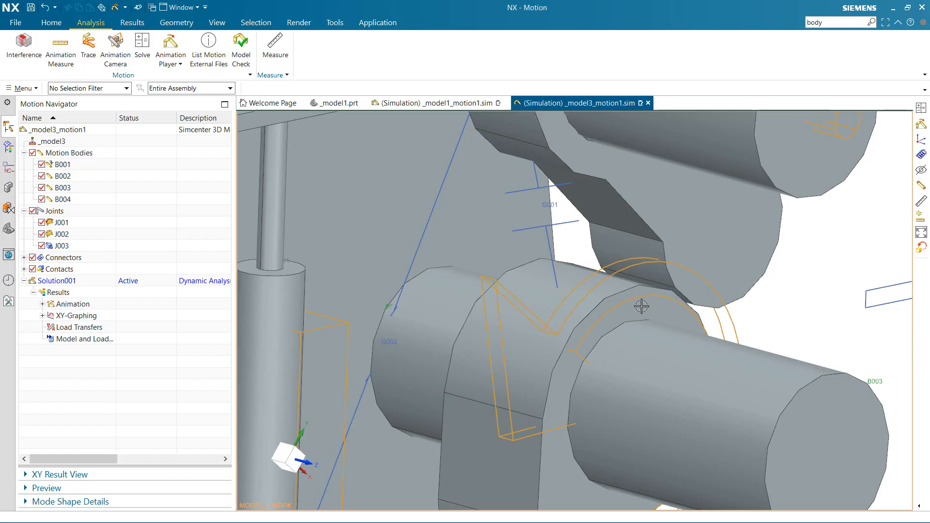
scroll(642, 307, "up", 3)
scroll(609, 306, "down", 5)
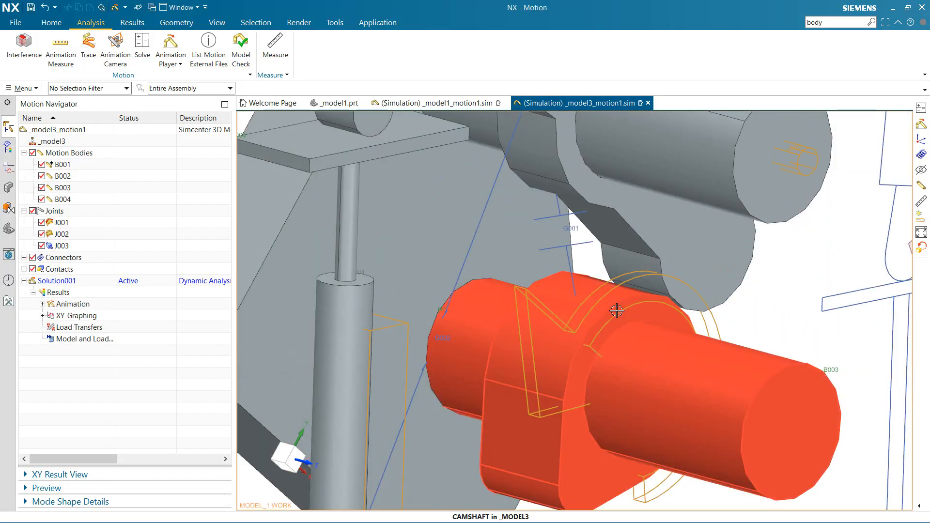
scroll(617, 311, "up", 3)
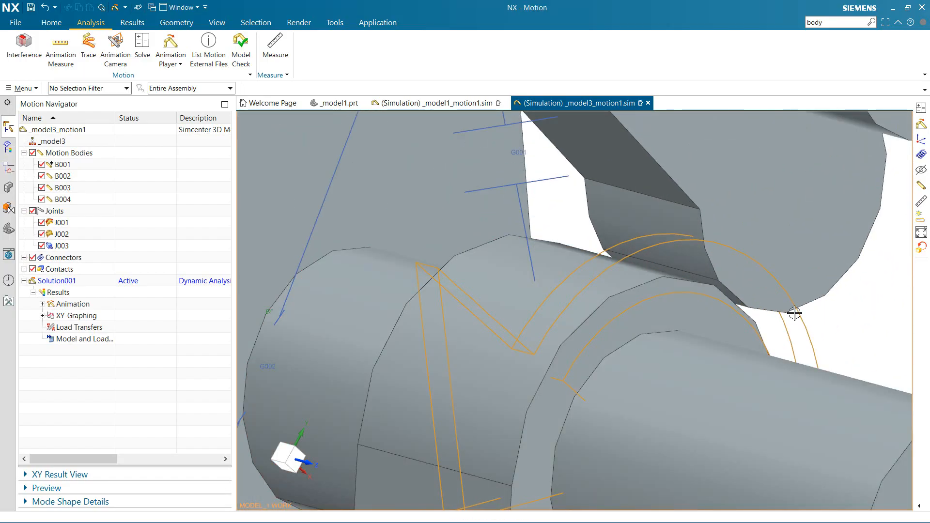
scroll(747, 312, "up", 2)
scroll(758, 318, "down", 8)
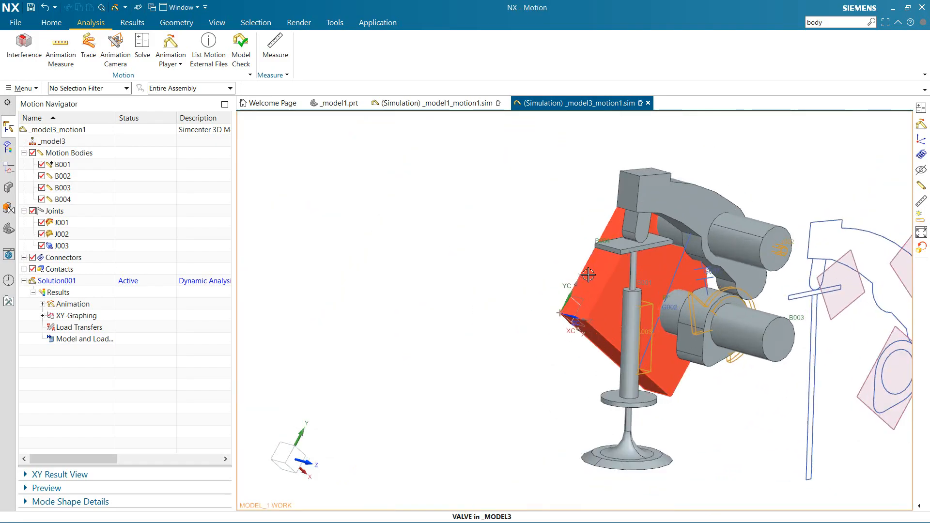
middle_click_drag(548, 262, 443, 232, "shift")
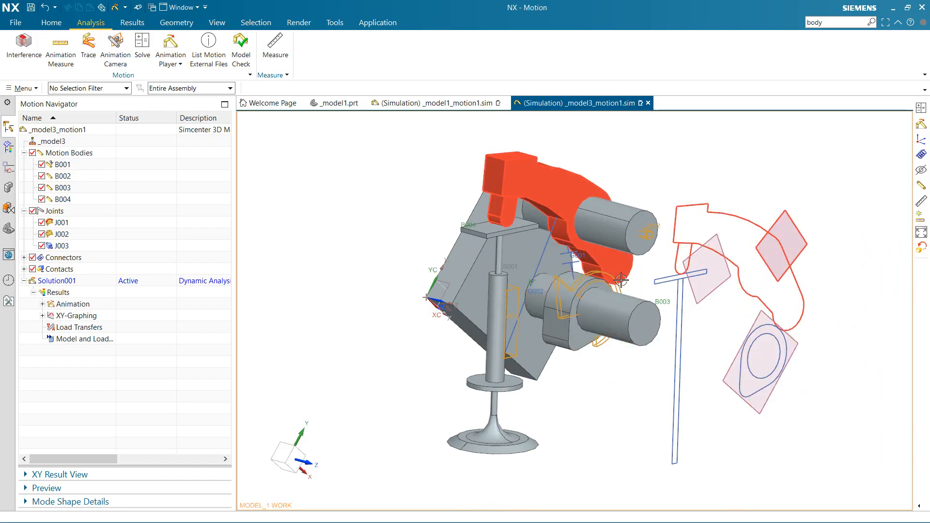
middle_click_drag(688, 309, 641, 294, "shift")
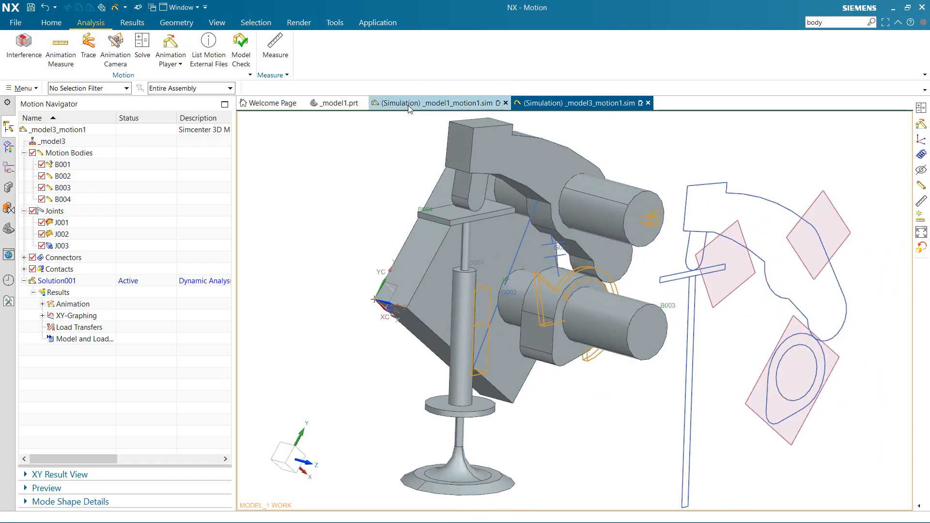
left_click(51, 23)
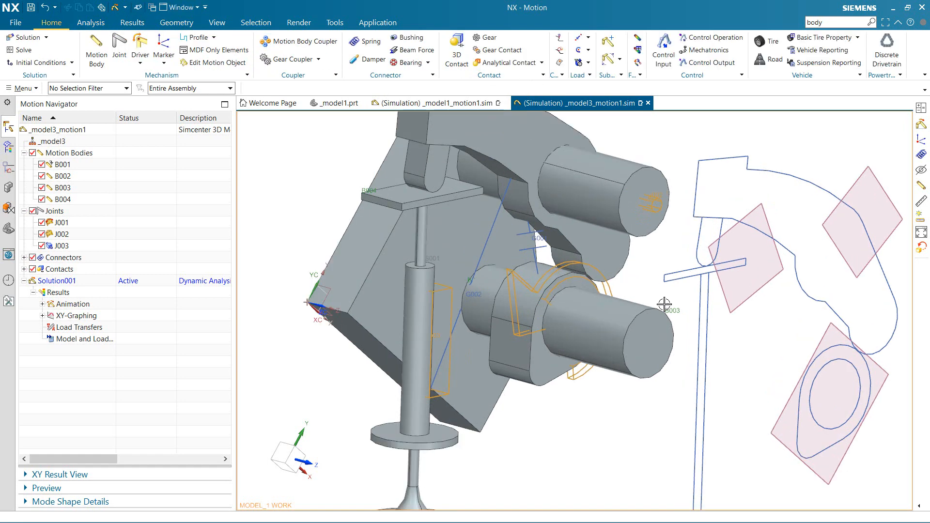
scroll(645, 291, "up", 5)
scroll(648, 314, "down", 6)
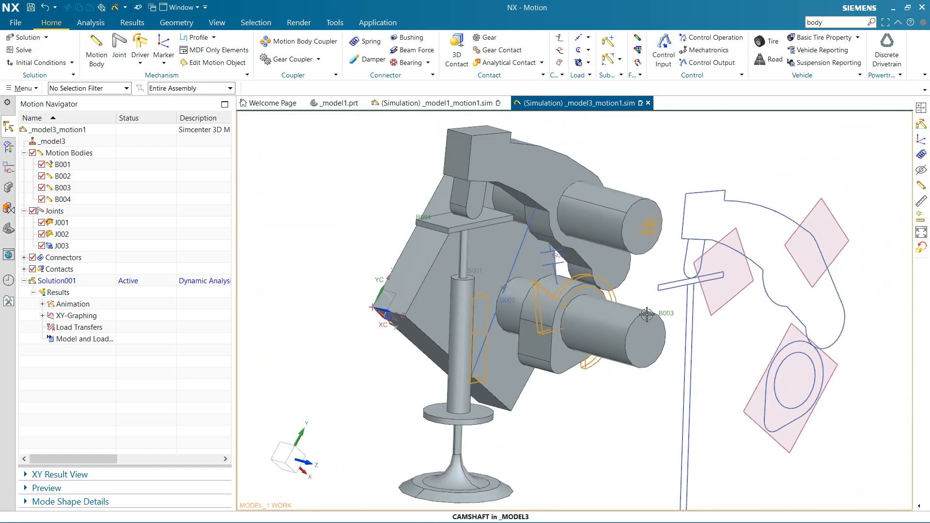
scroll(558, 240, "down", 1)
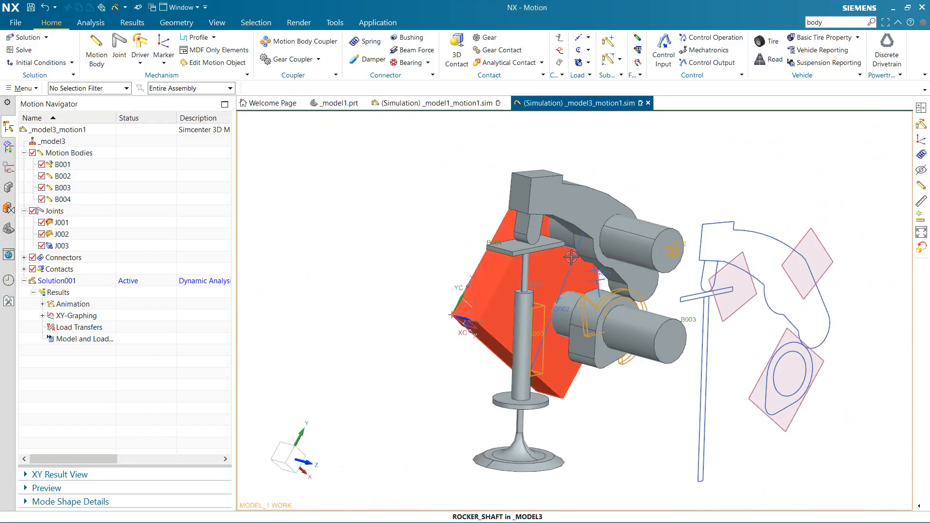
middle_click_drag(558, 240, 482, 230, "shift")
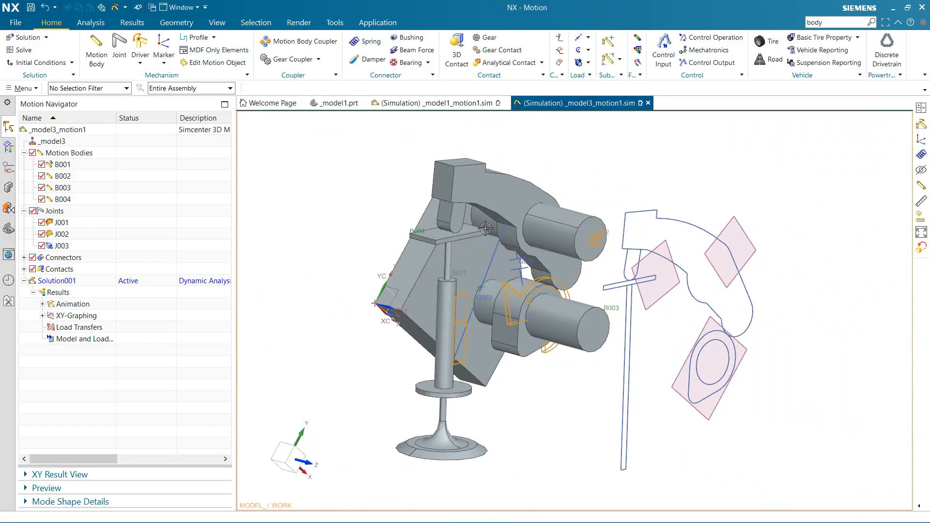
Play back the valve train animation, examine the rocker's contacts with the cam and valve up close, and close the player
left_click(91, 22)
left_click(170, 46)
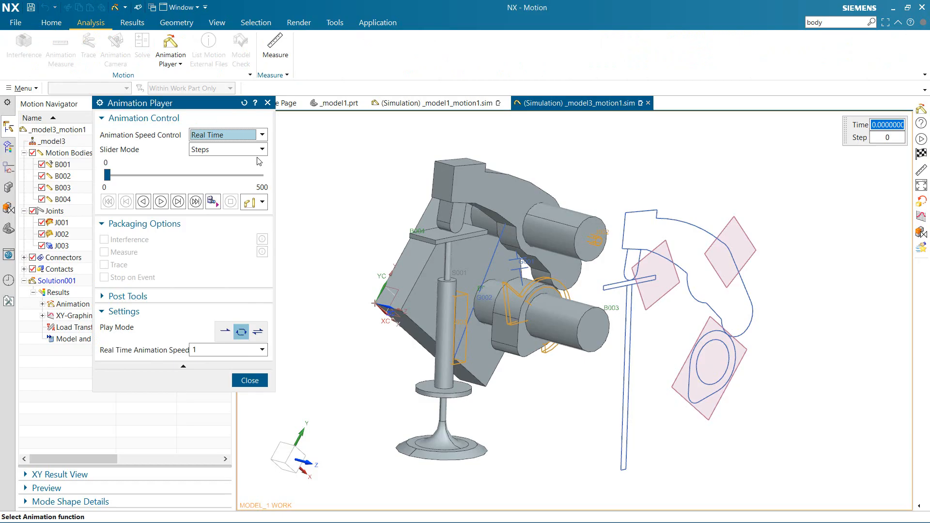
left_click(178, 202)
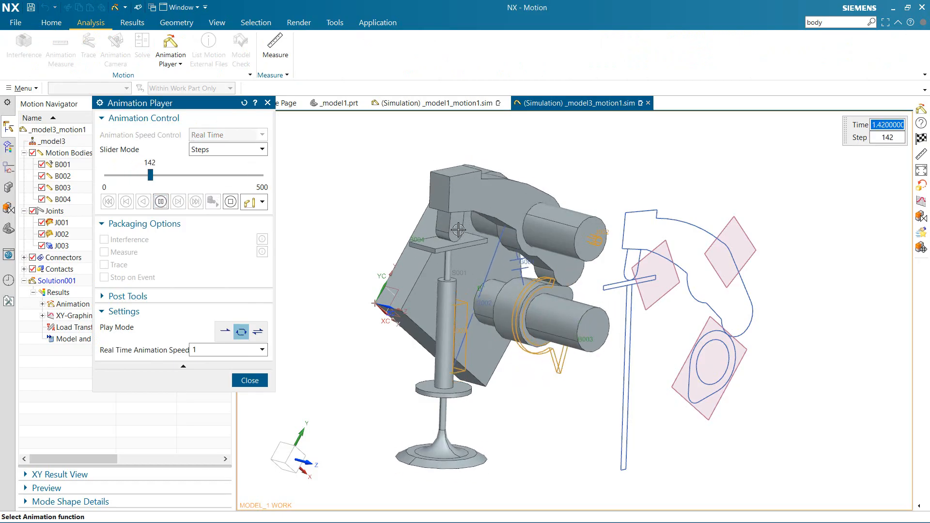
scroll(459, 230, "up", 5)
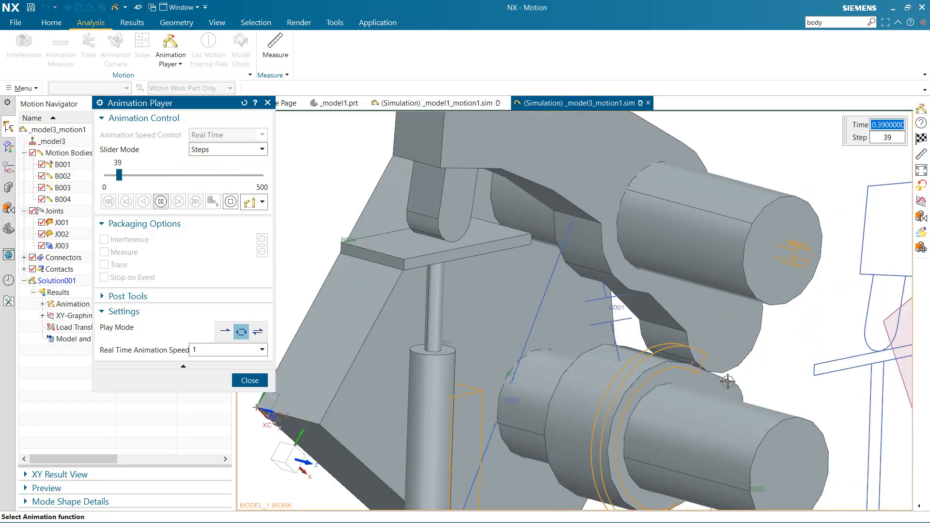
scroll(555, 338, "down", 3)
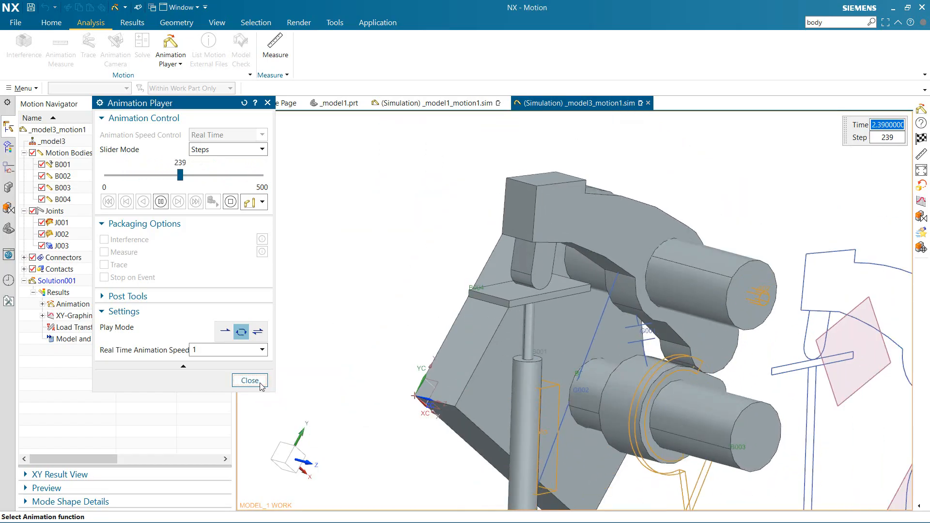
left_click(261, 385)
Switch to the open _model1_motion1 simulation
scroll(354, 357, "down", 3)
scroll(450, 264, "up", 4)
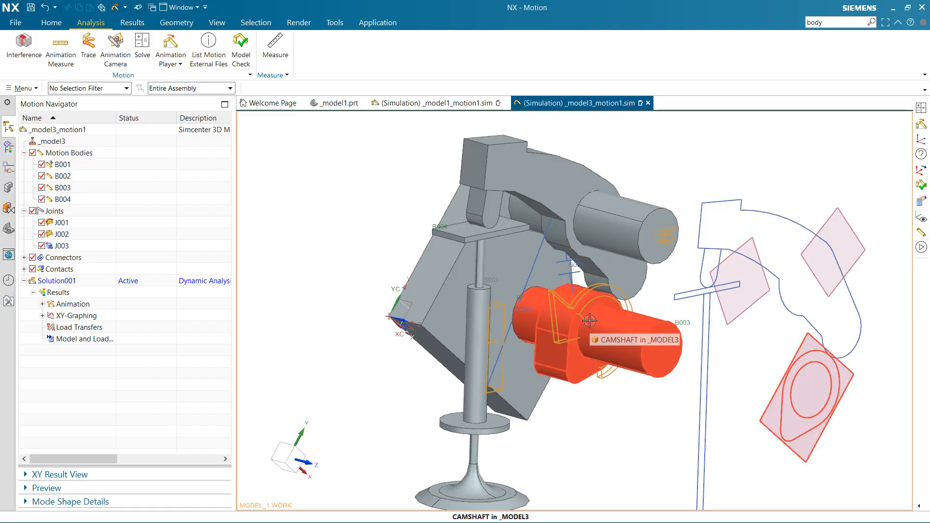
left_click(487, 104)
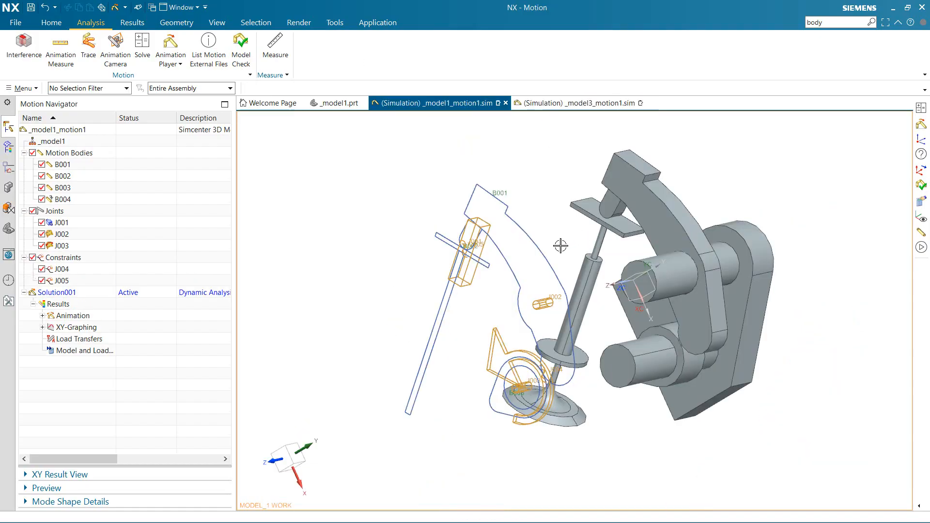